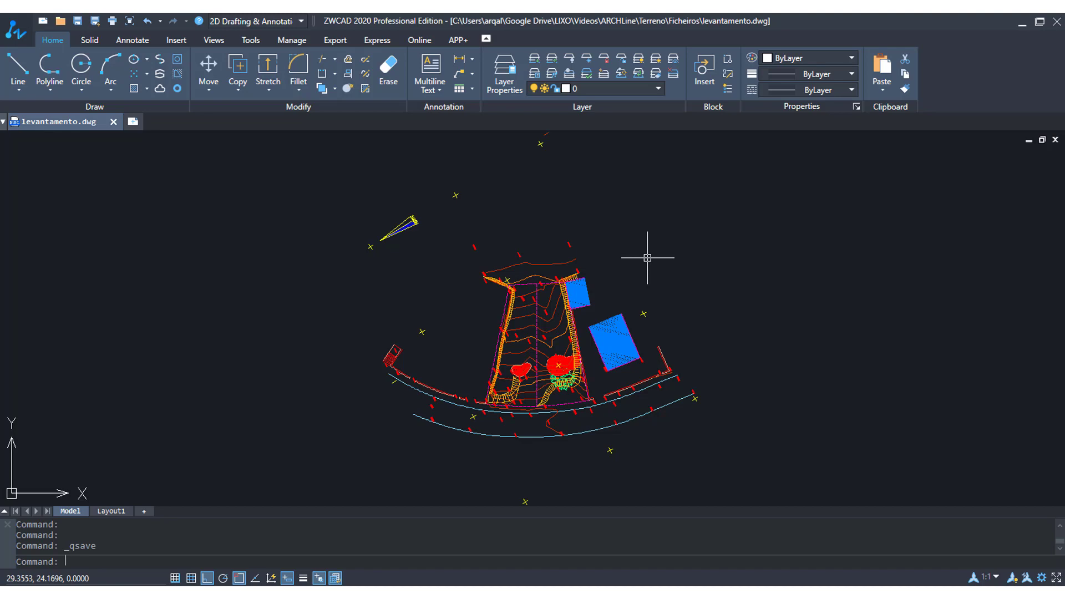
pyautogui.scroll(3, 518, 433)
pyautogui.scroll(3, 649, 349)
pyautogui.moveTo(649, 349); pyautogui.dragTo(609, 475, button='middle')
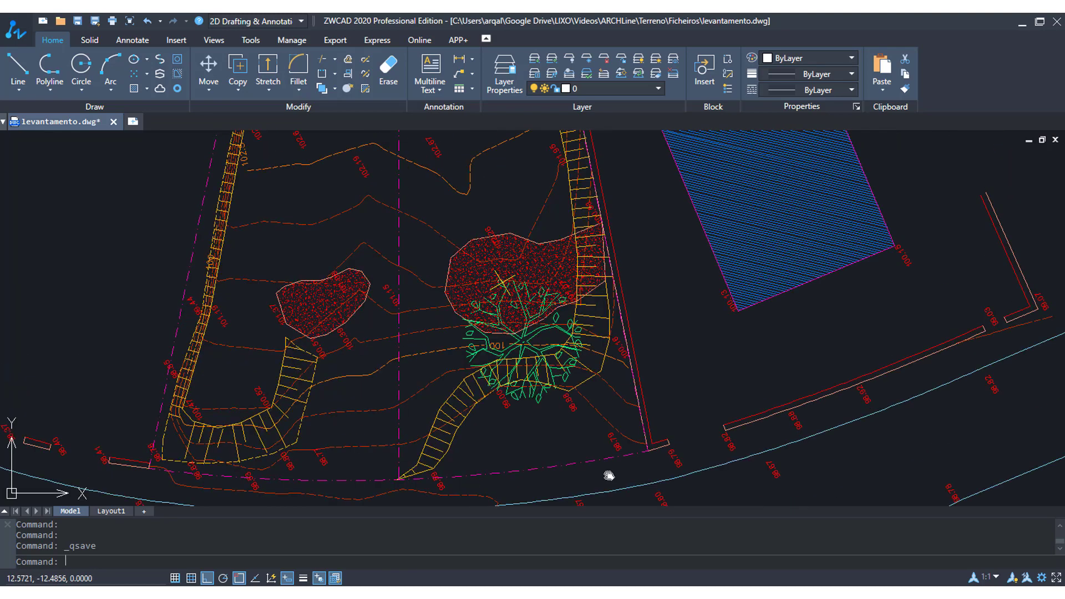
pyautogui.scroll(-5, 603, 341)
pyautogui.scroll(1, 571, 311)
pyautogui.scroll(1, 555, 278)
pyautogui.scroll(2, 558, 267)
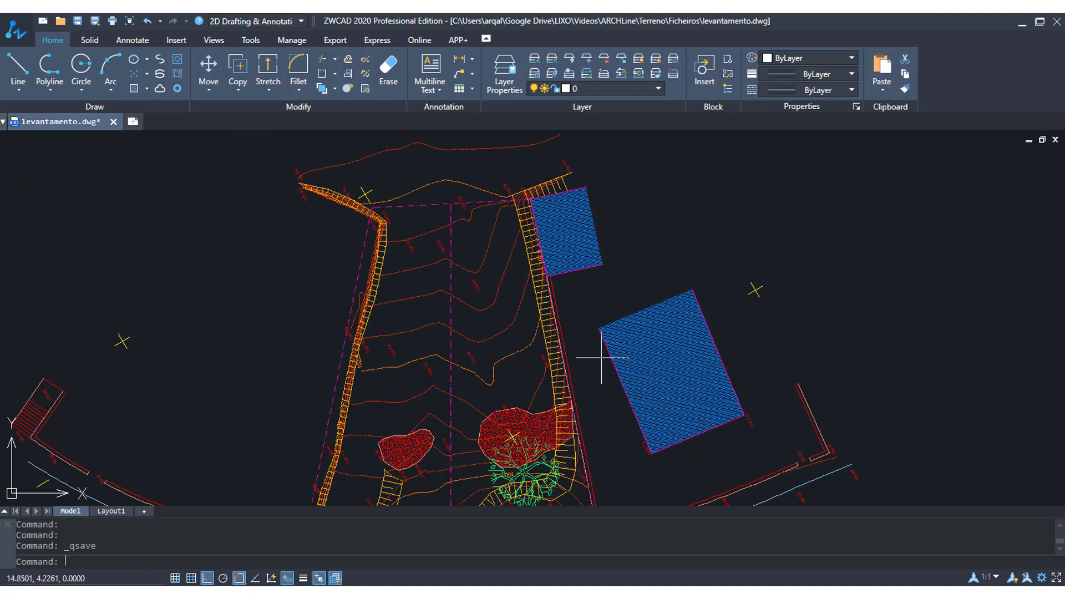
pyautogui.scroll(-2, 602, 358)
pyautogui.scroll(-1, 566, 371)
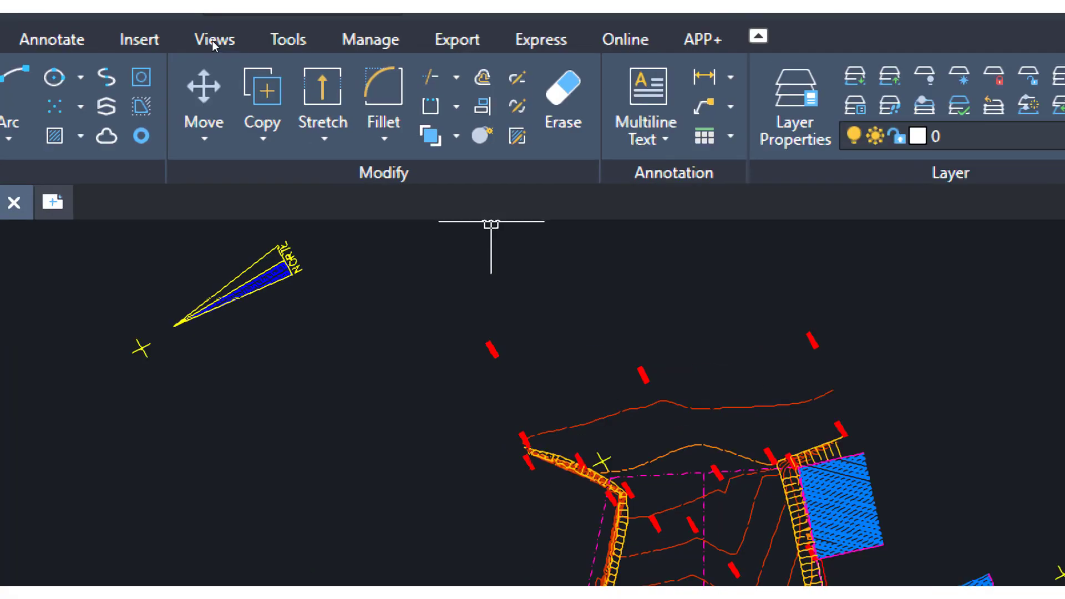
# Step: Switch the survey to the Front preset view to see that it lies completely flat
pyautogui.click(213, 41)
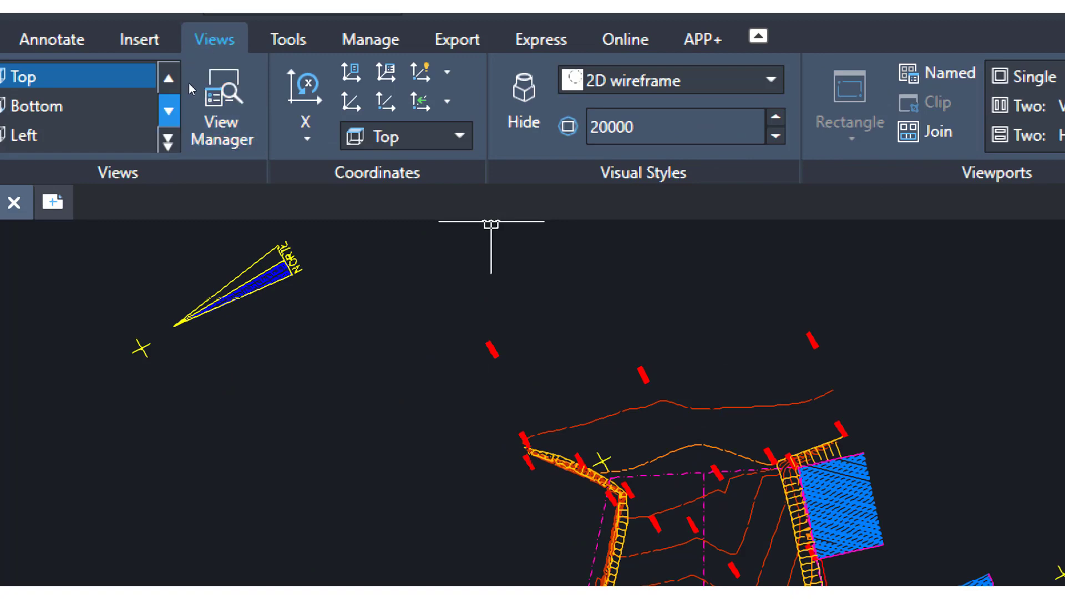
pyautogui.click(168, 143)
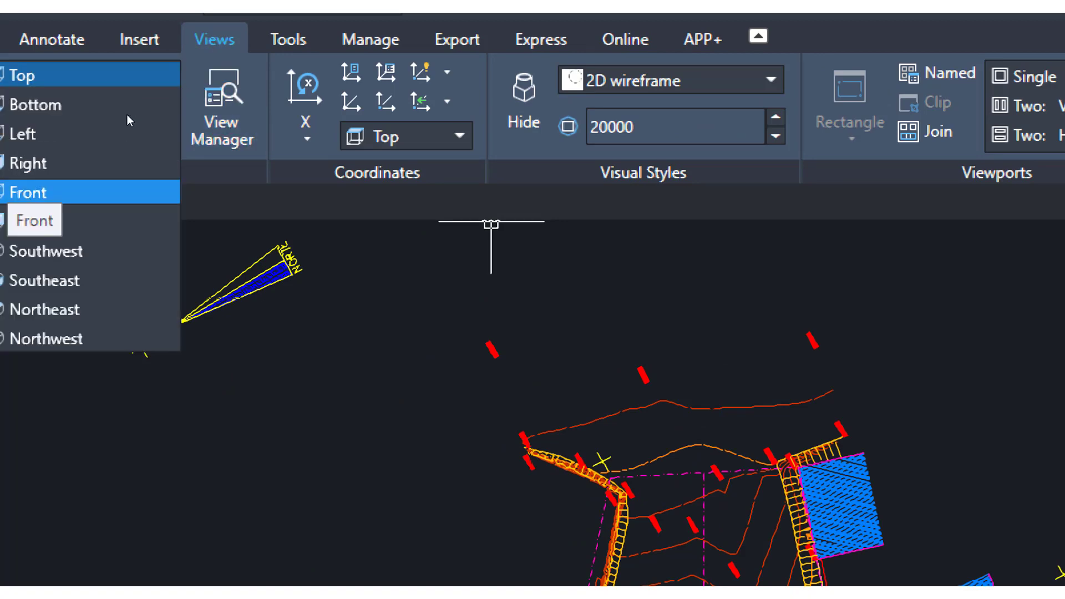
pyautogui.click(84, 193)
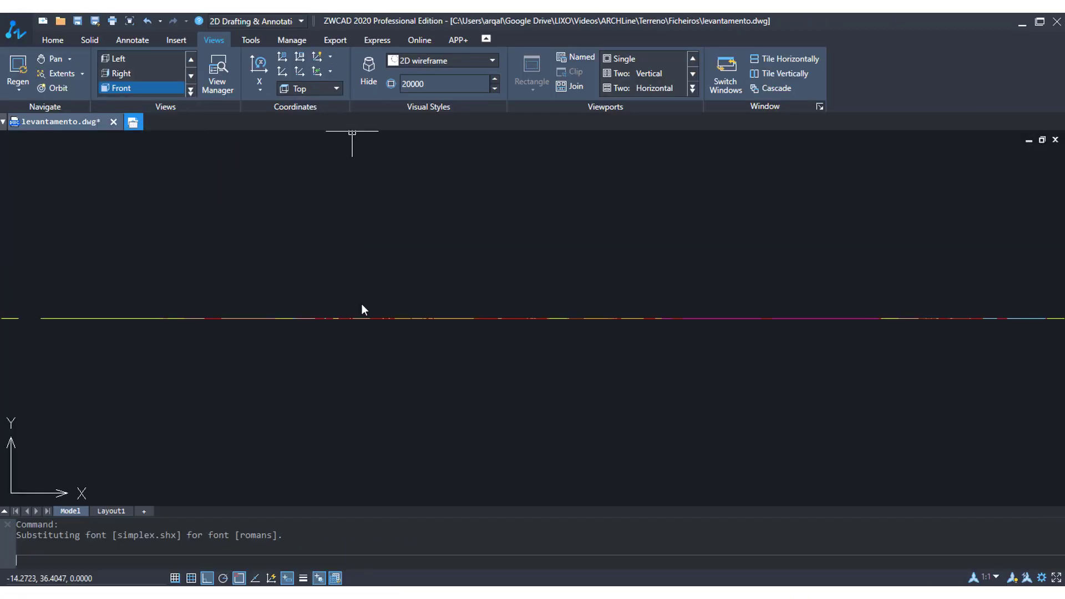
# Step: Create a new blank drawing, then return to levantamento and restore the Top view
pyautogui.hotkey('ctrl', 'n')
pyautogui.click(46, 121)
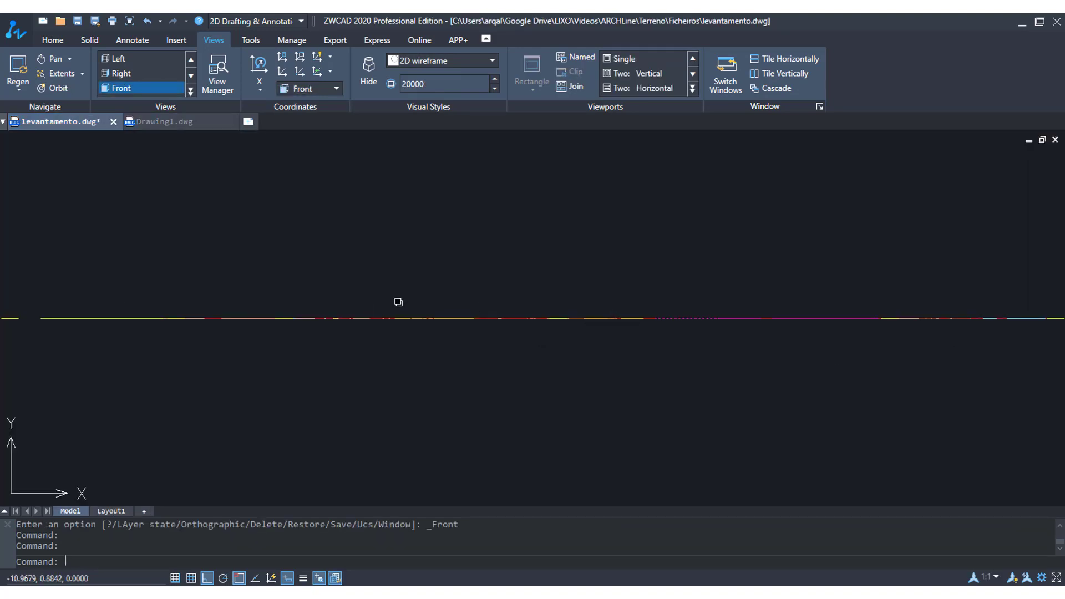
pyautogui.scroll(2, 156, 68)
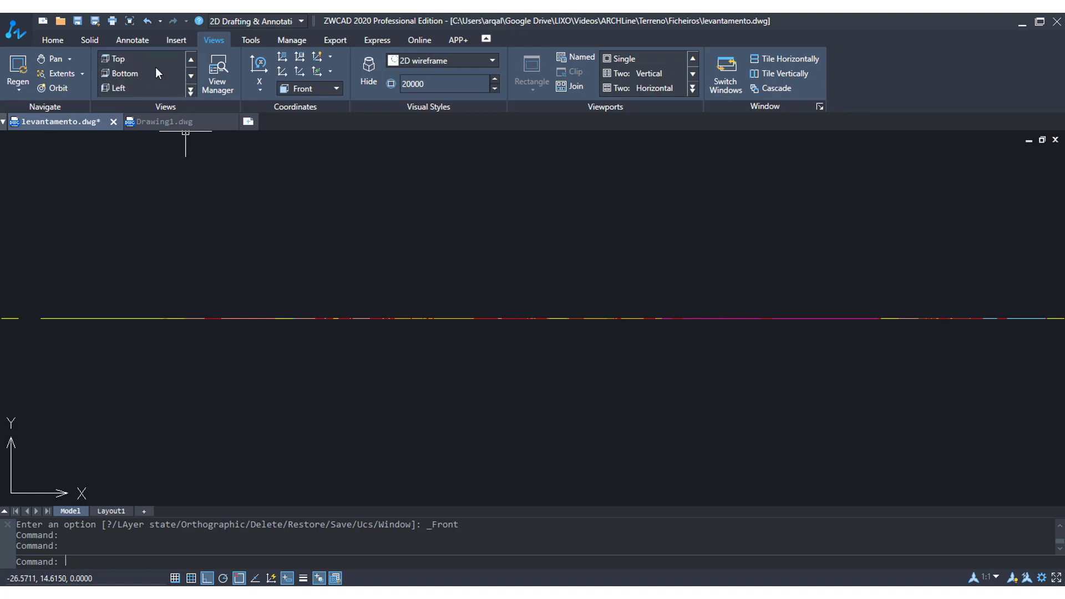
pyautogui.click(122, 58)
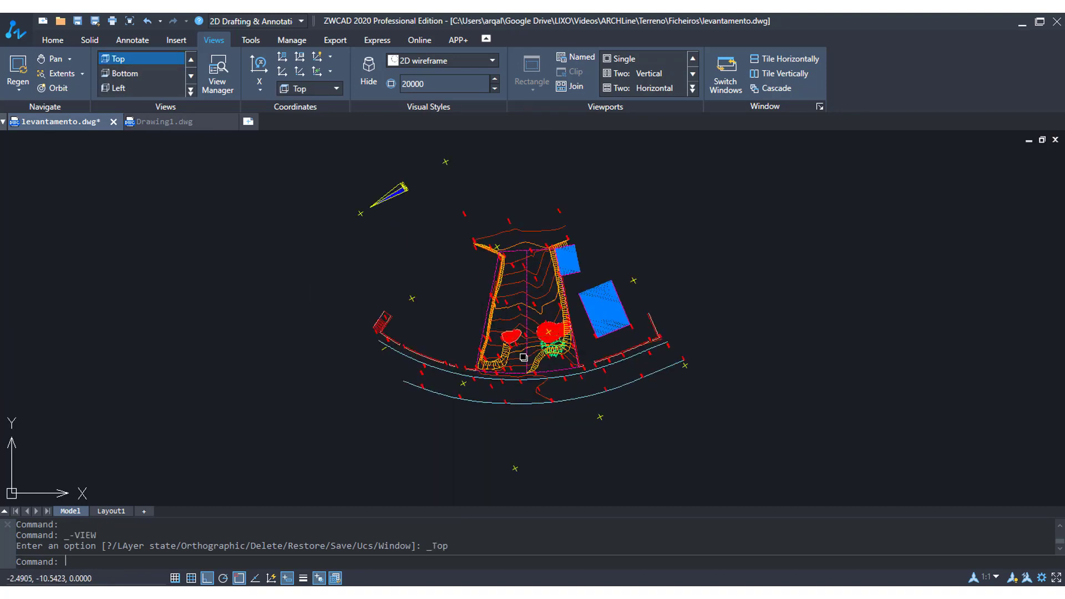
pyautogui.scroll(2, 545, 335)
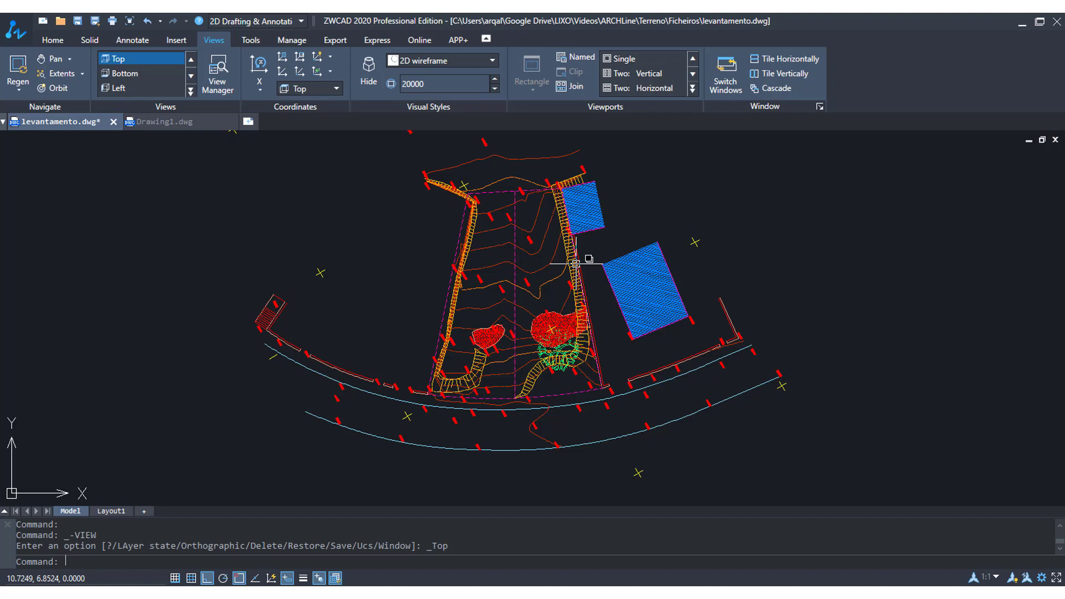
# Step: Save the survey drawing, then start a new ARCHLine.XP project with default properties
pyautogui.click(78, 24)
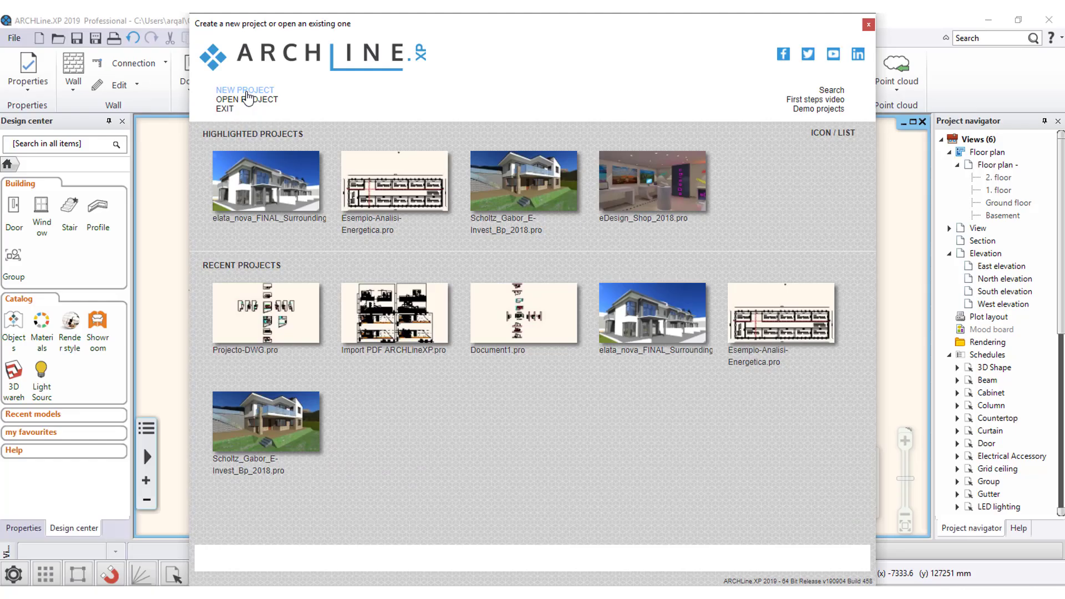
pyautogui.click(247, 97)
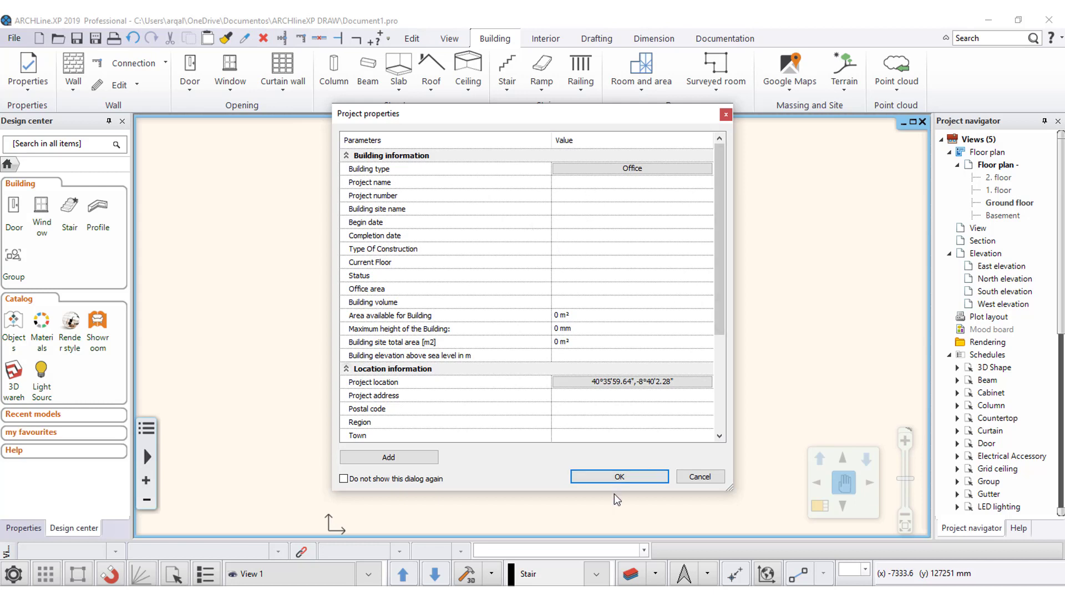
pyautogui.click(619, 477)
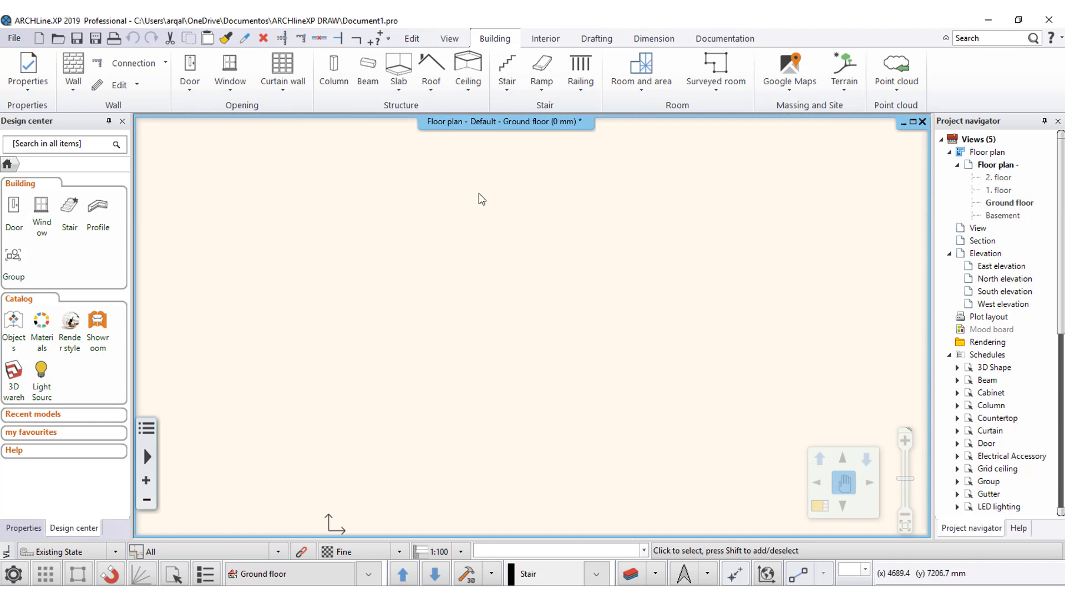
# Step: Import levantamento.dwg as a DWG file using a 1000 mm unit
pyautogui.click(15, 38)
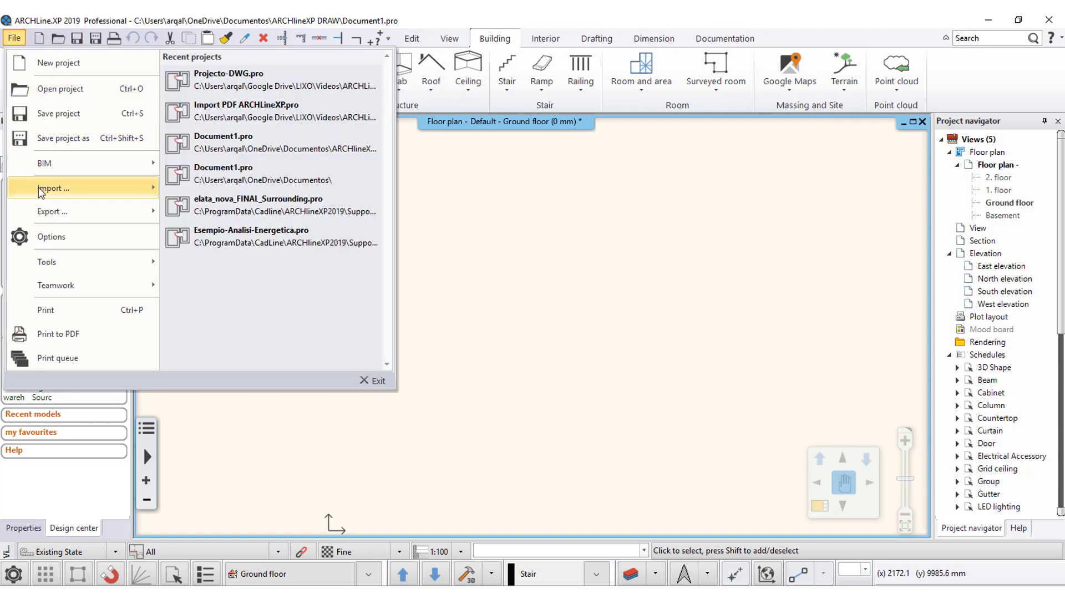
pyautogui.moveTo(54, 188)
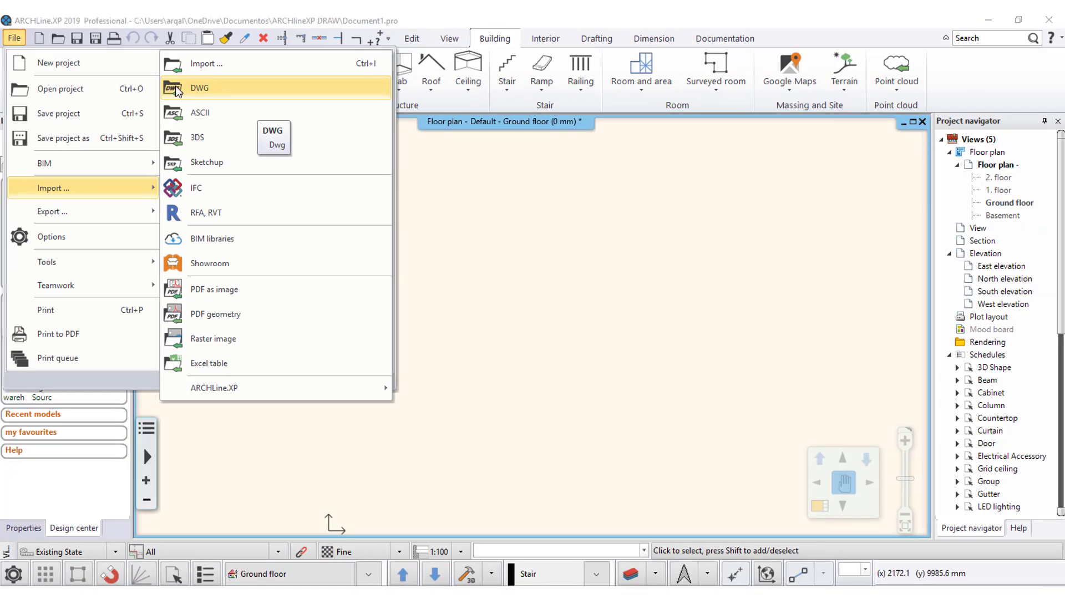
pyautogui.click(175, 85)
pyautogui.click(395, 258)
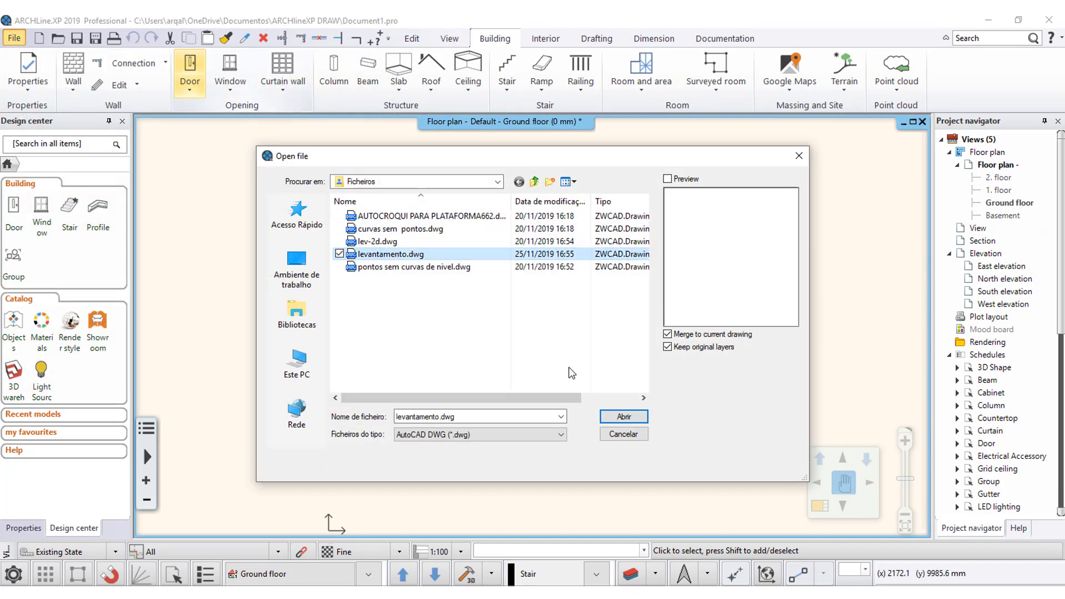
pyautogui.click(625, 418)
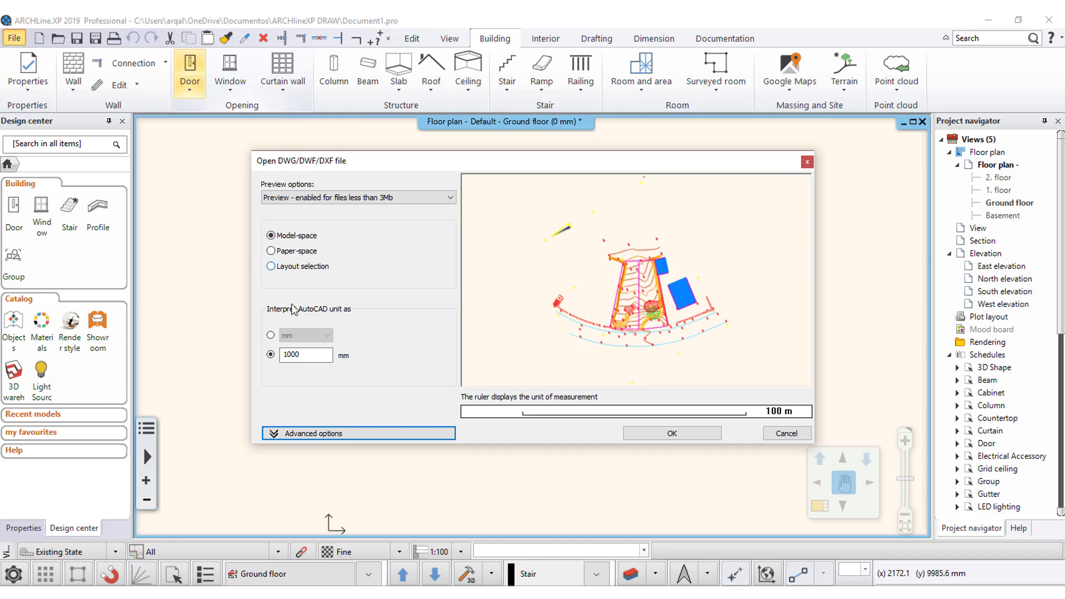
pyautogui.doubleClick(292, 356)
pyautogui.click(668, 439)
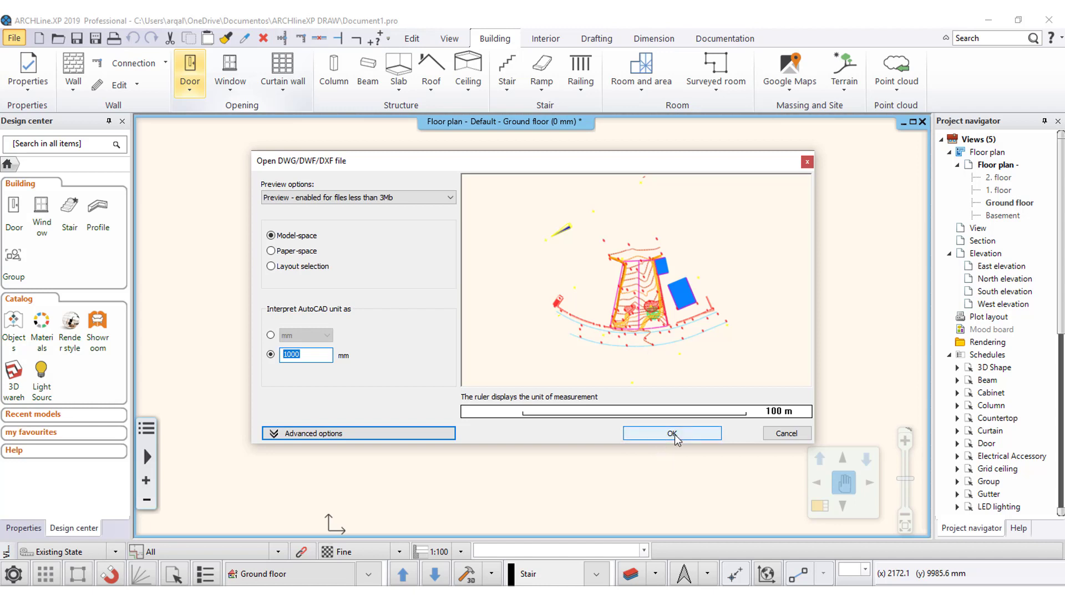
pyautogui.click(676, 438)
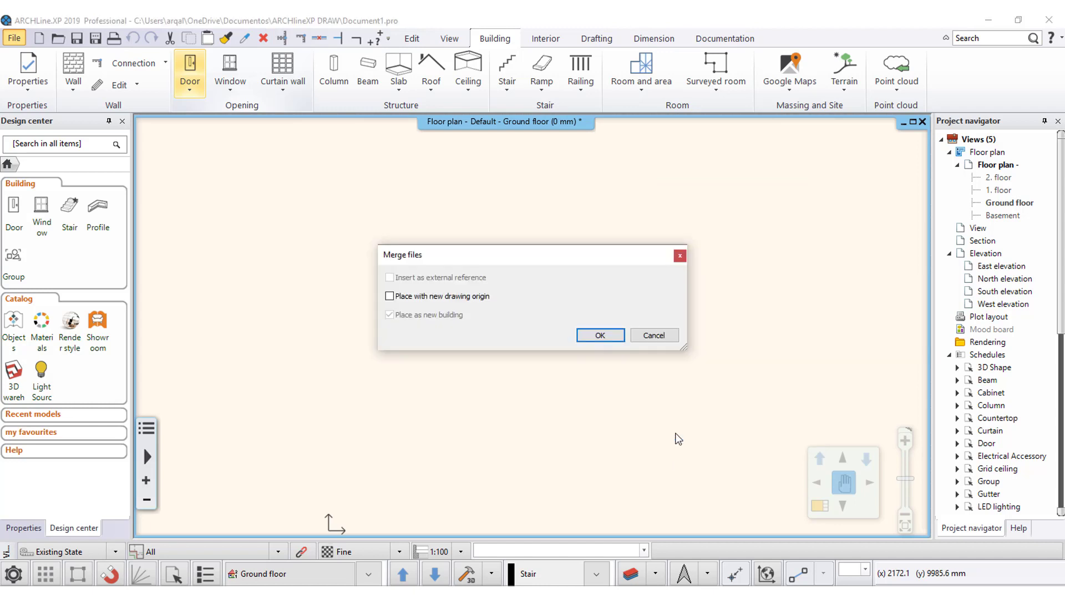
# Step: Merge the survey into the ground-floor plan, zoom in, and bring ZWCAD back to front
pyautogui.click(583, 337)
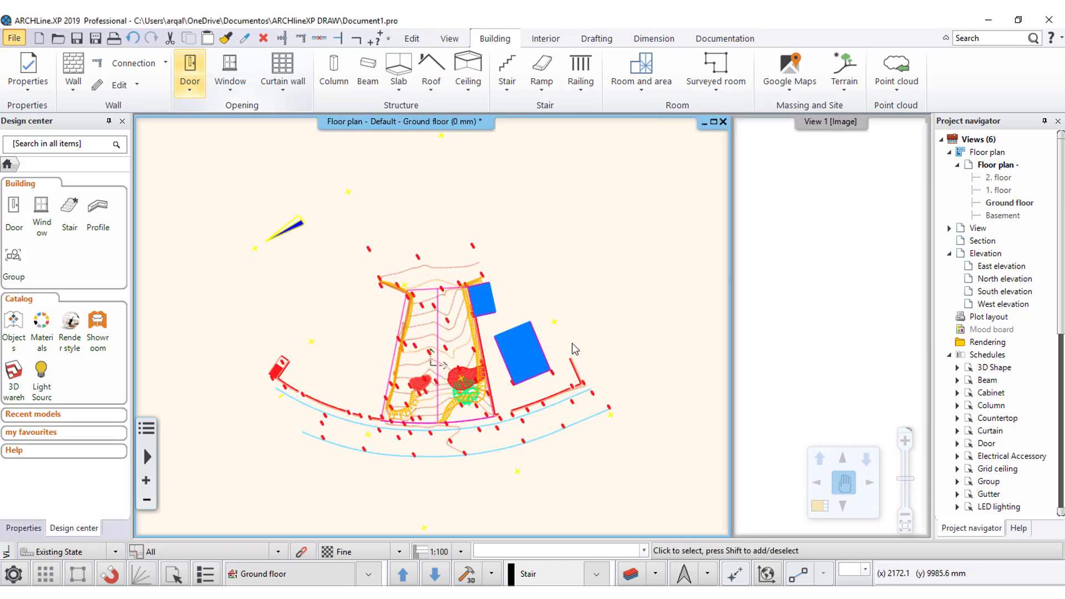
pyautogui.scroll(1, 516, 356)
pyautogui.scroll(1, 454, 371)
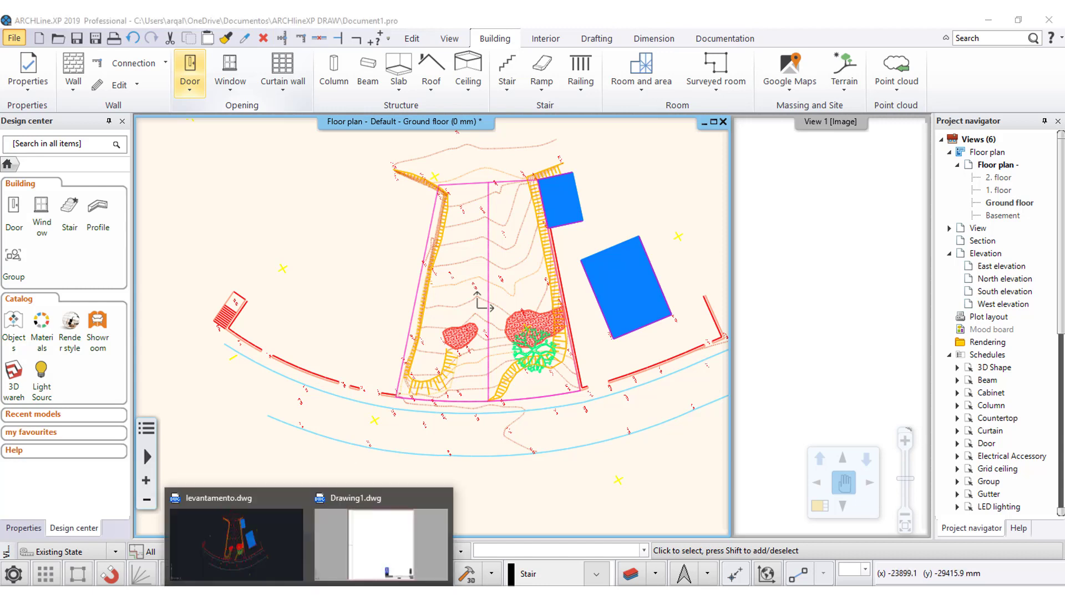
pyautogui.click(264, 529)
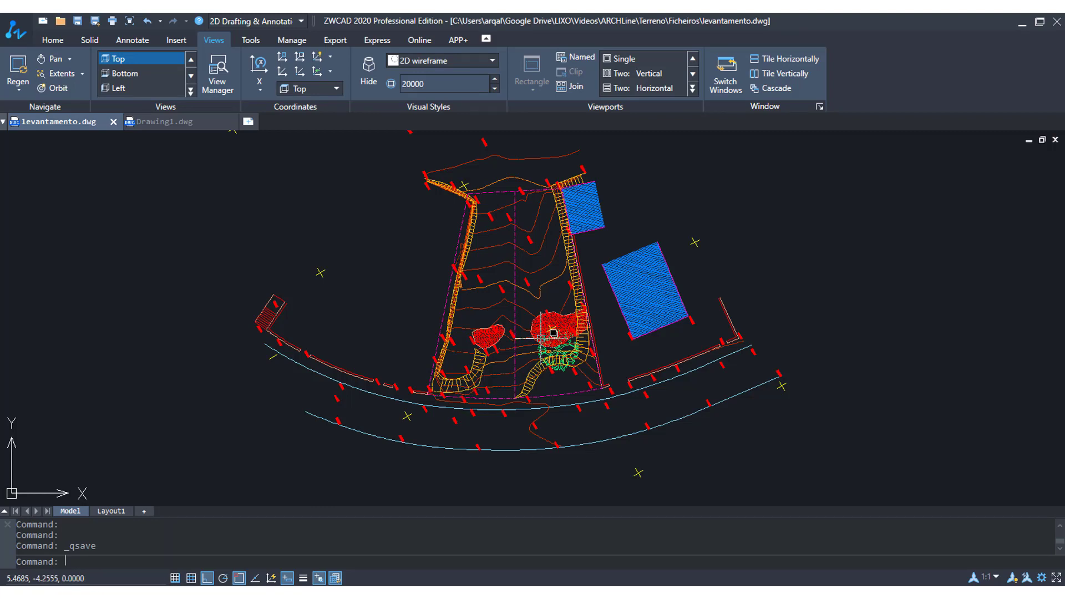
# Step: Select the top contours to confirm each is a single polyline, then deselect them
pyautogui.scroll(3, 498, 147)
pyautogui.scroll(2, 498, 147)
pyautogui.click(498, 147)
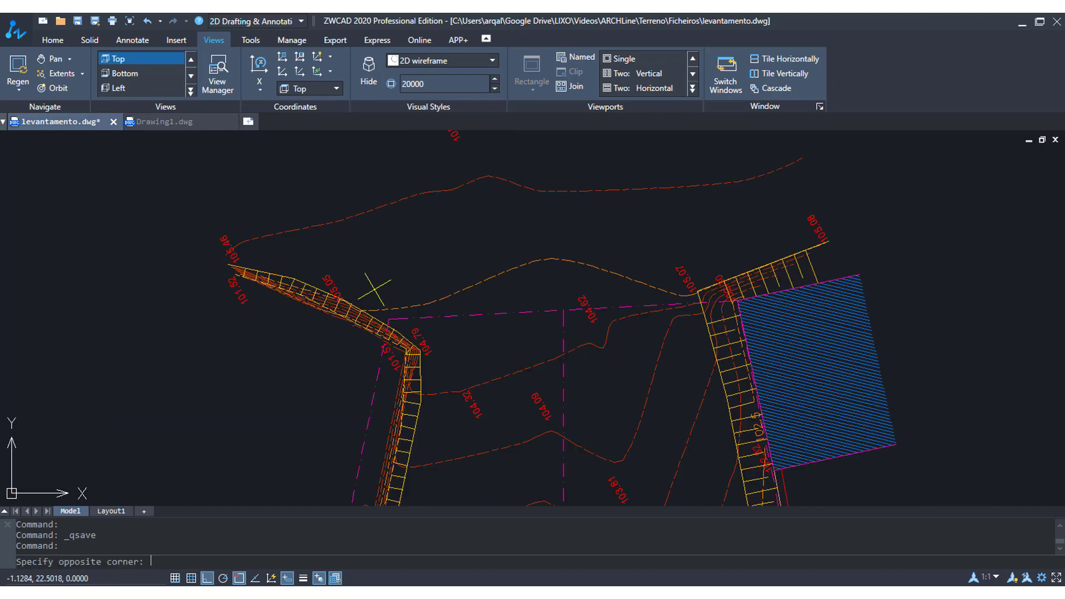
pyautogui.click(639, 206)
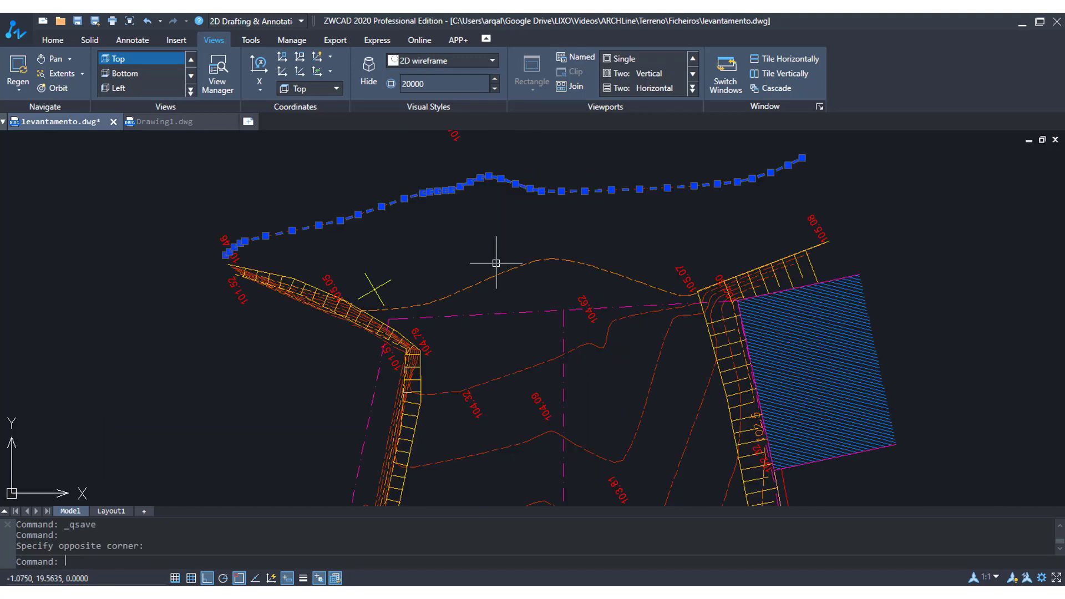
pyautogui.click(485, 282)
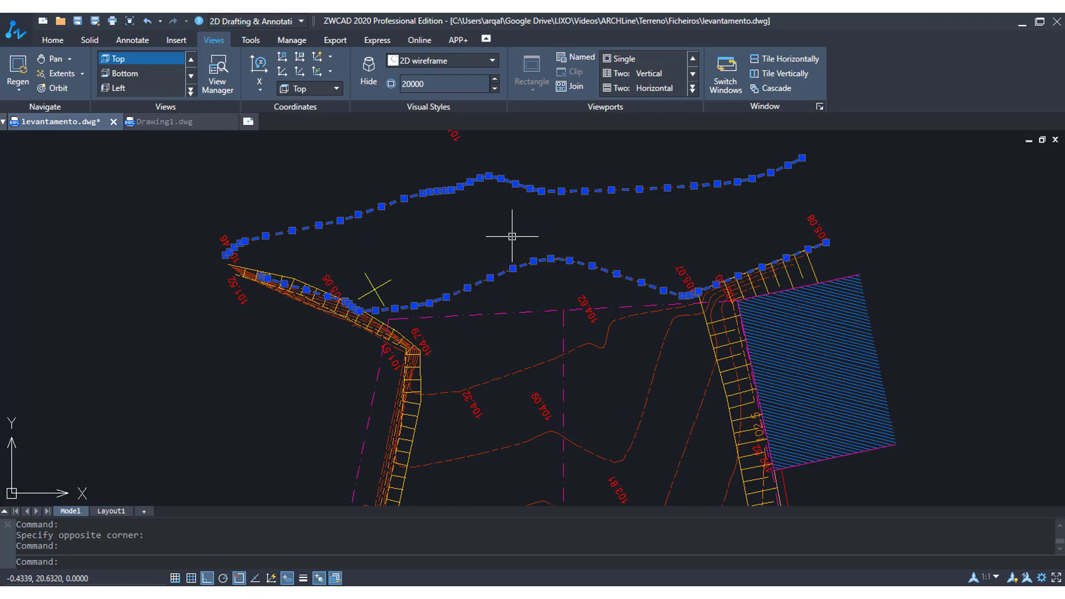
pyautogui.press('Escape')
# Step: Pan to the plot's middle, check four more crossing contours, then deselect
pyautogui.scroll(-1, 511, 235)
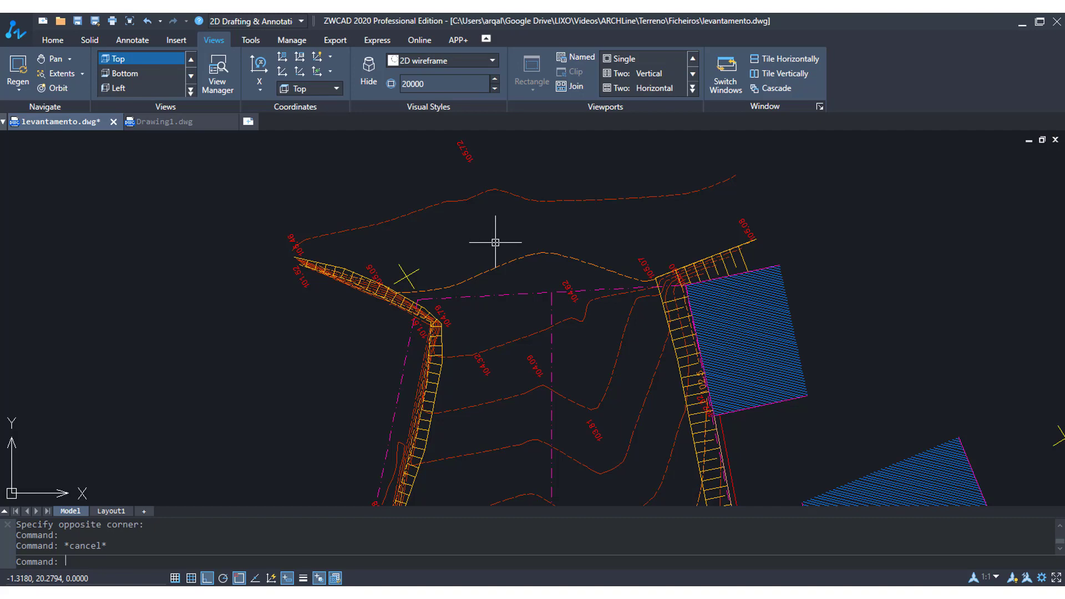
pyautogui.scroll(-2, 495, 243)
pyautogui.moveTo(571, 380); pyautogui.dragTo(500, 290, button='middle')
pyautogui.scroll(2, 488, 244)
pyautogui.click(474, 260)
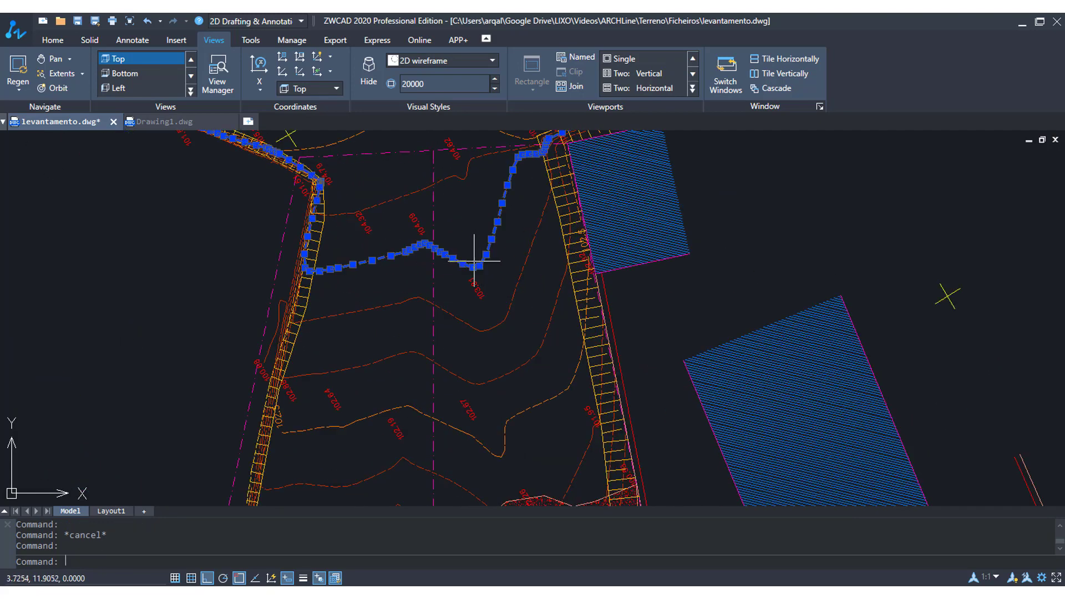
pyautogui.click(516, 304)
pyautogui.click(519, 361)
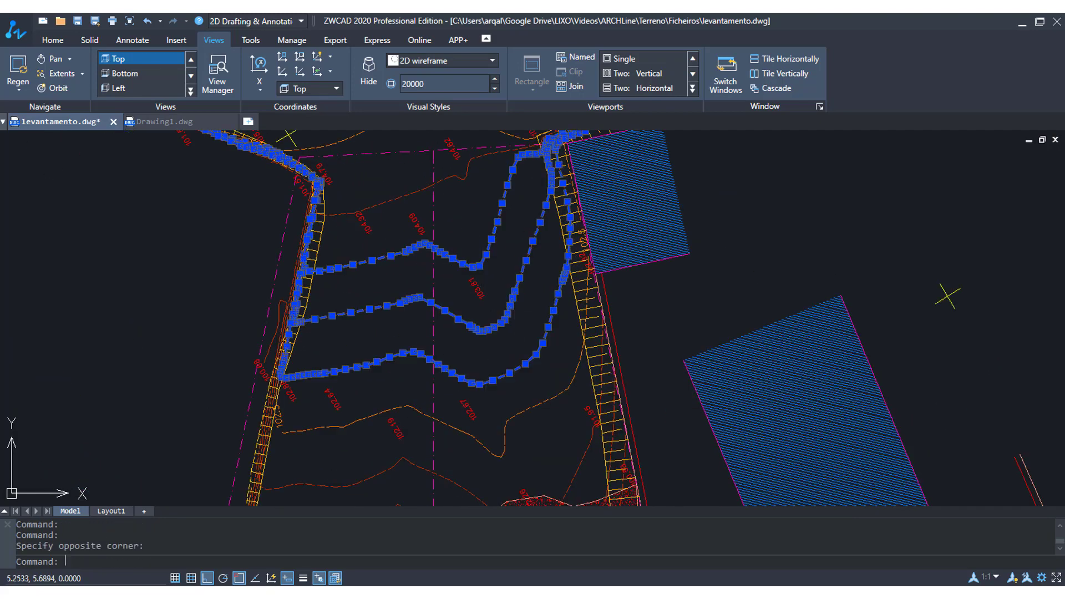
pyautogui.click(506, 425)
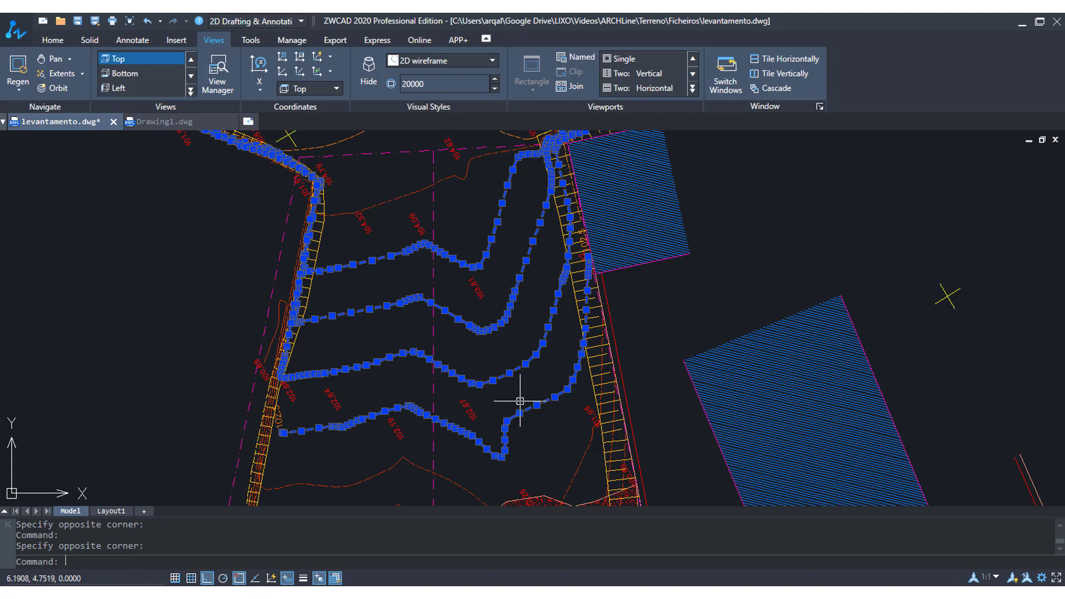
pyautogui.press('Escape')
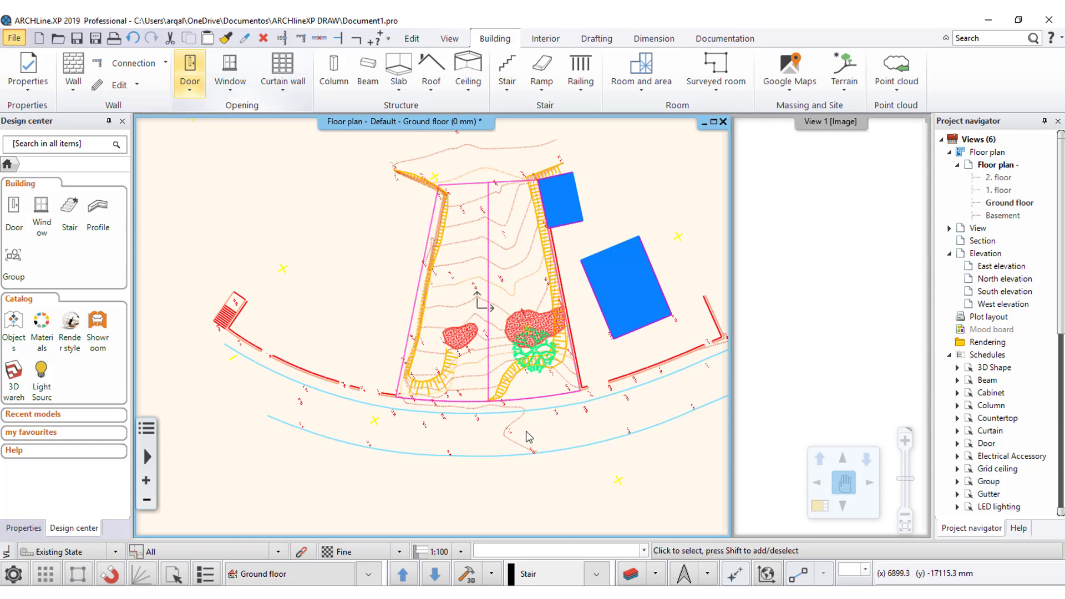
pyautogui.scroll(2, 530, 438)
pyautogui.scroll(1, 488, 389)
pyautogui.scroll(1, 480, 381)
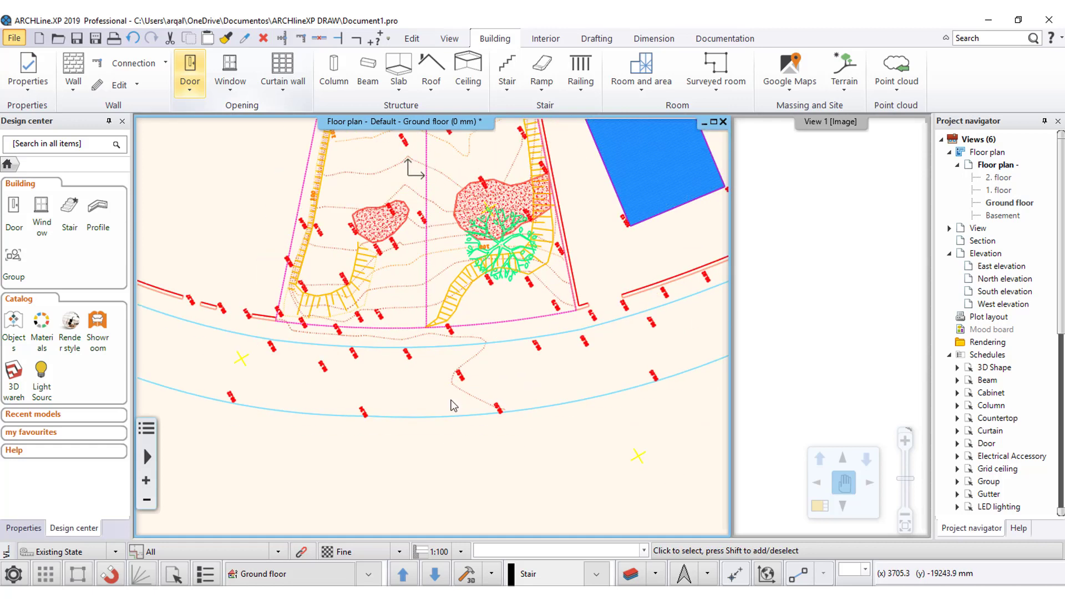
pyautogui.scroll(2, 456, 444)
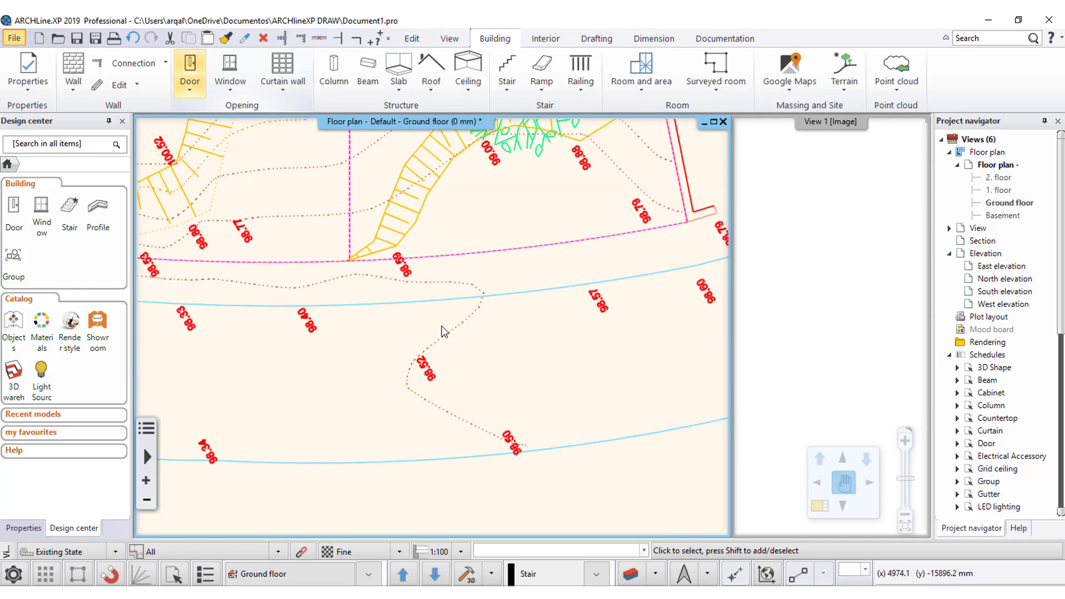
pyautogui.moveTo(440, 328); pyautogui.dragTo(444, 461, button='middle')
pyautogui.scroll(1, 497, 245)
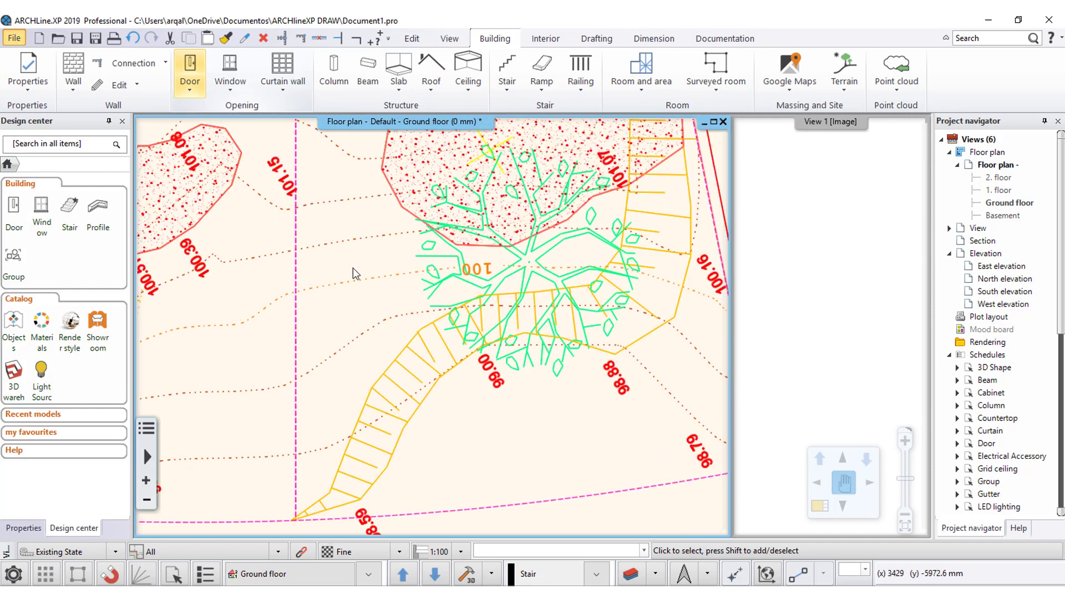
pyautogui.click(381, 275)
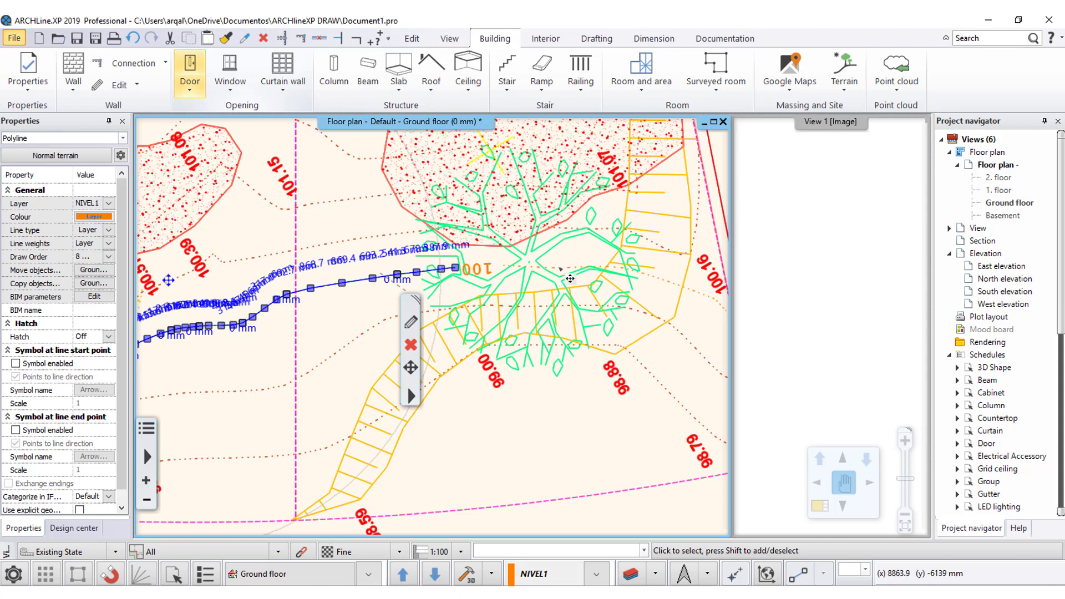
pyautogui.rightClick(559, 273)
pyautogui.click(383, 266)
pyautogui.click(480, 270)
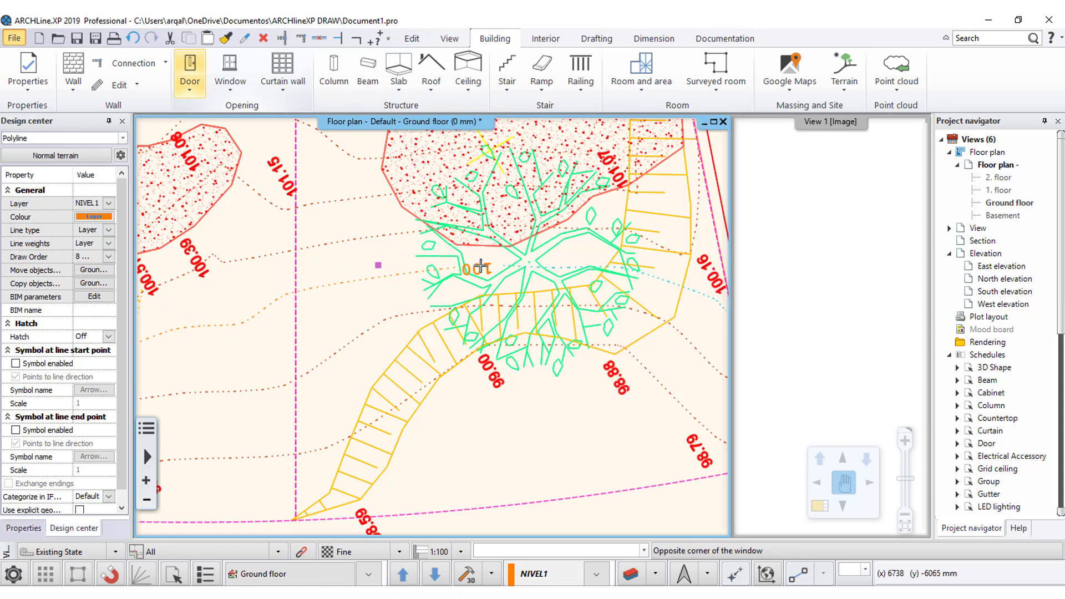
pyautogui.scroll(-1, 381, 287)
pyautogui.scroll(-1, 383, 292)
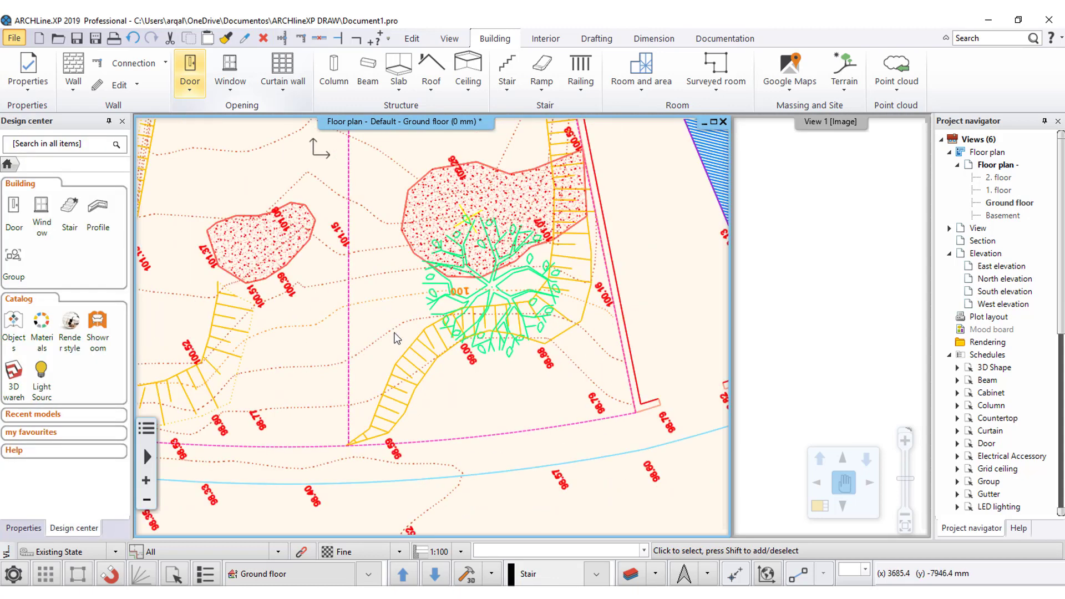
pyautogui.scroll(-1, 389, 305)
pyautogui.scroll(-1, 407, 290)
pyautogui.scroll(1, 409, 291)
pyautogui.scroll(1, 413, 286)
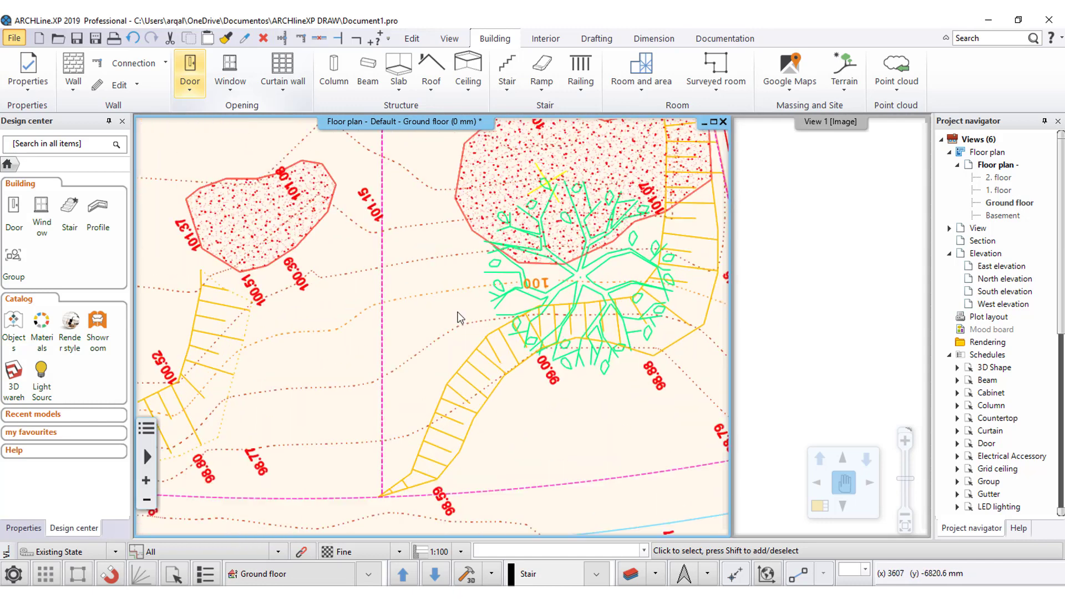
pyautogui.scroll(1, 418, 282)
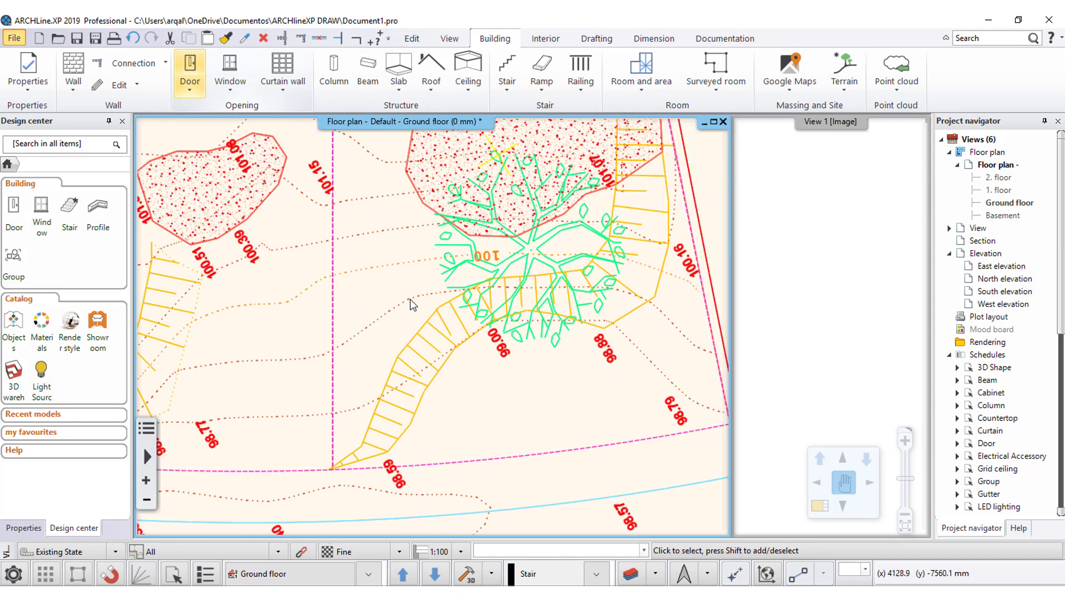
pyautogui.scroll(-2, 383, 399)
pyautogui.scroll(2, 447, 361)
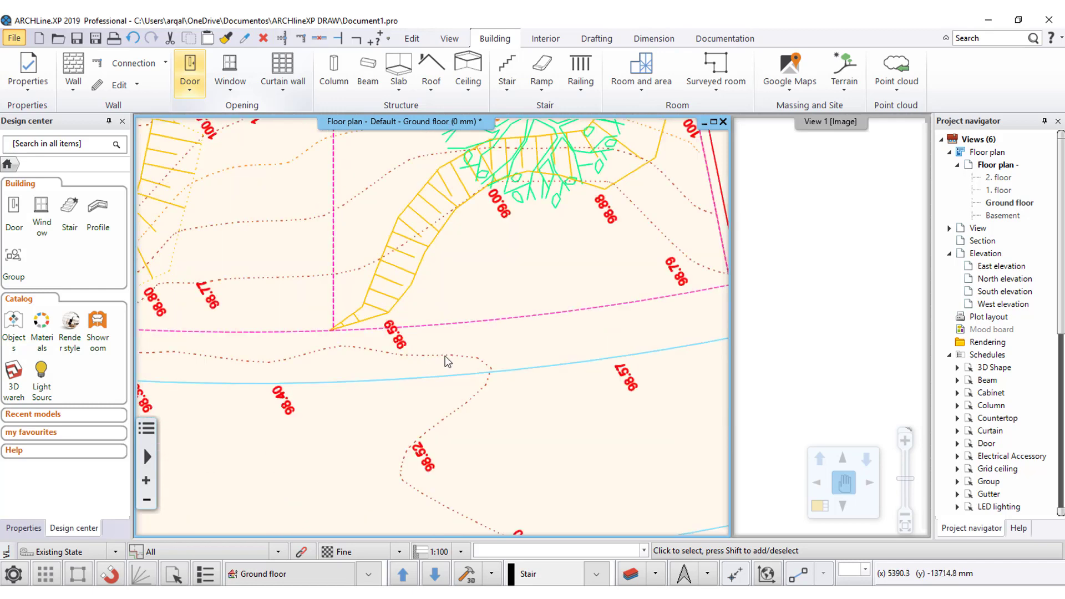
pyautogui.scroll(-1, 451, 365)
pyautogui.scroll(-1, 454, 397)
pyautogui.scroll(1, 474, 400)
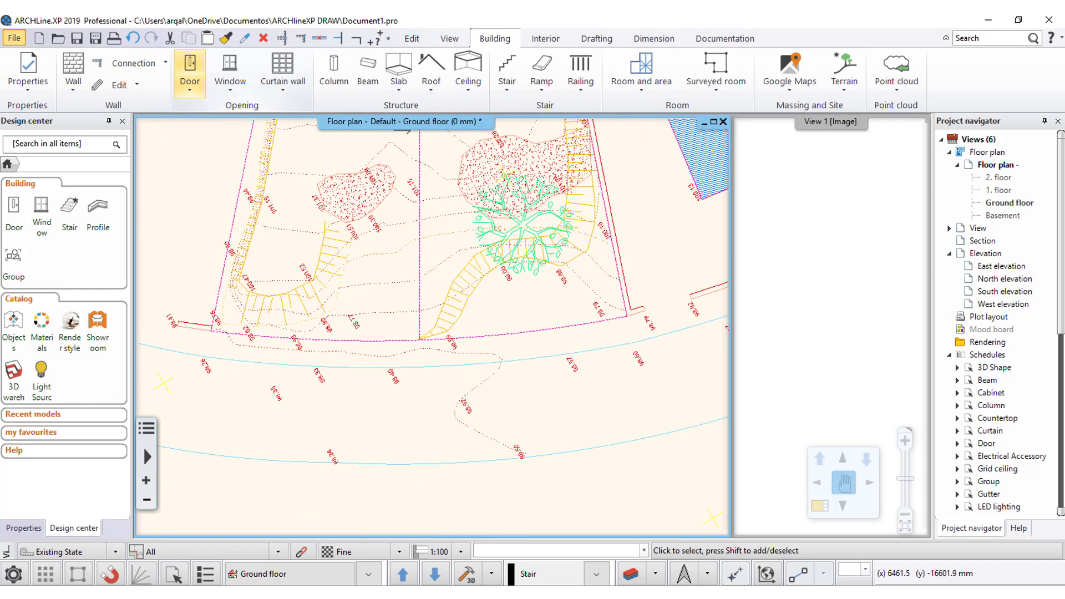
pyautogui.scroll(-1, 481, 402)
pyautogui.scroll(-1, 479, 404)
pyautogui.scroll(1, 444, 361)
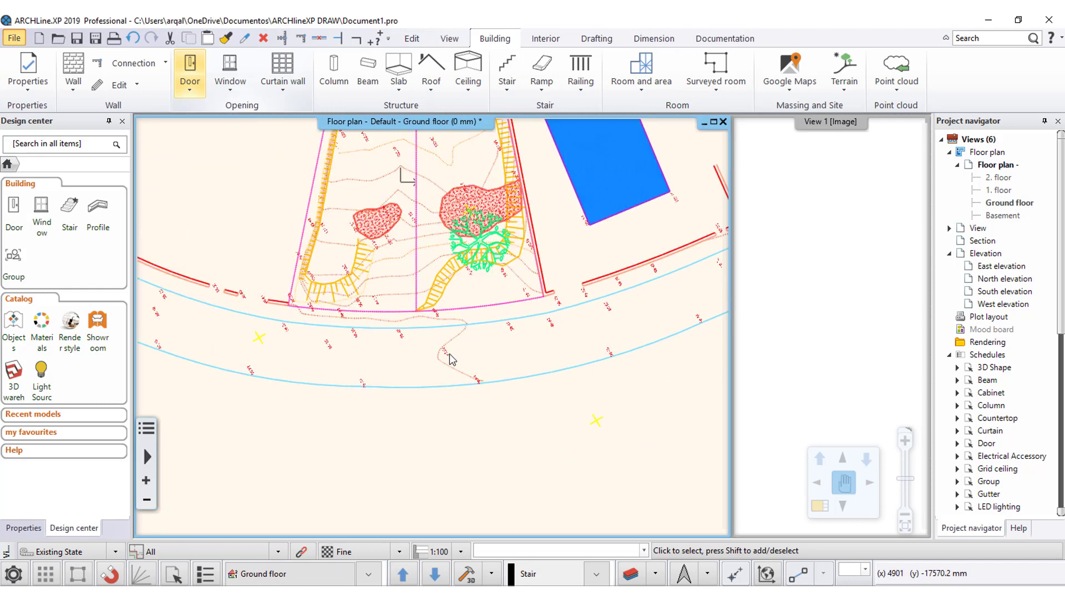
pyautogui.scroll(1, 460, 333)
pyautogui.scroll(-1, 465, 323)
pyautogui.click(444, 333)
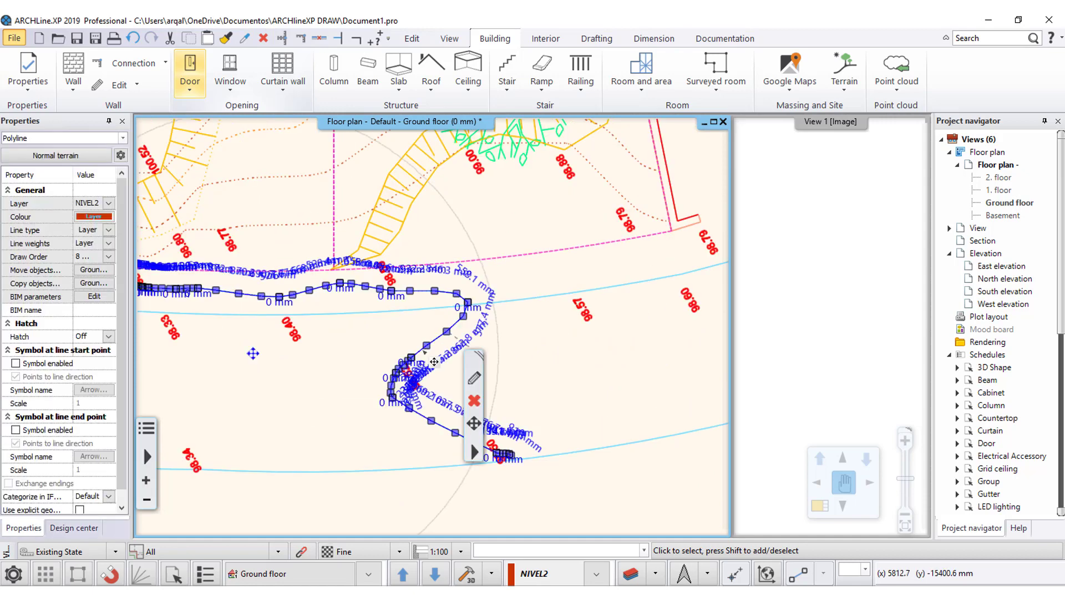
pyautogui.scroll(1, 418, 350)
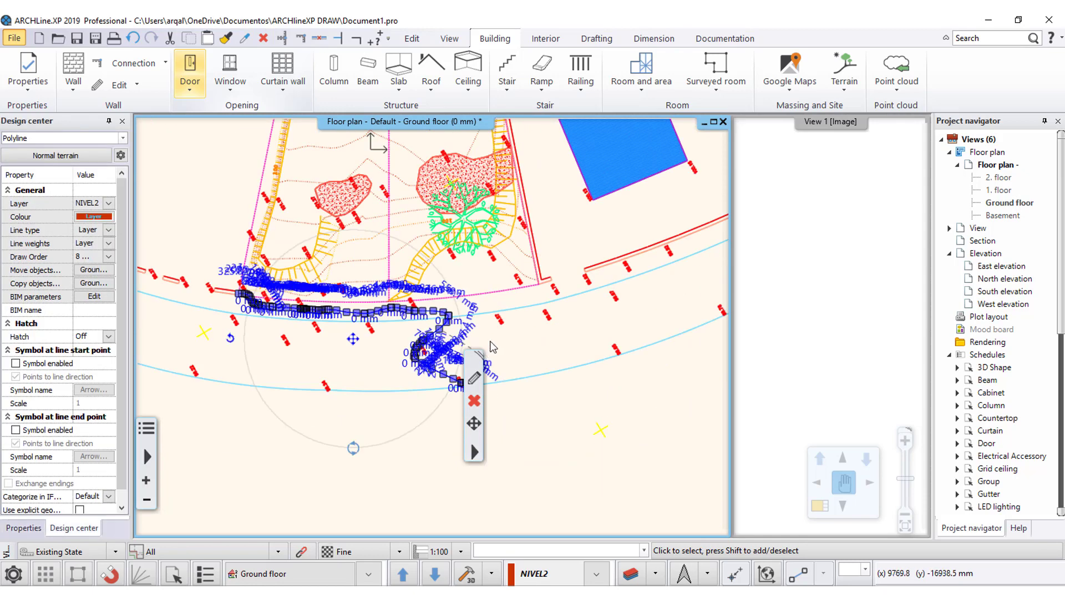
pyautogui.press('Escape')
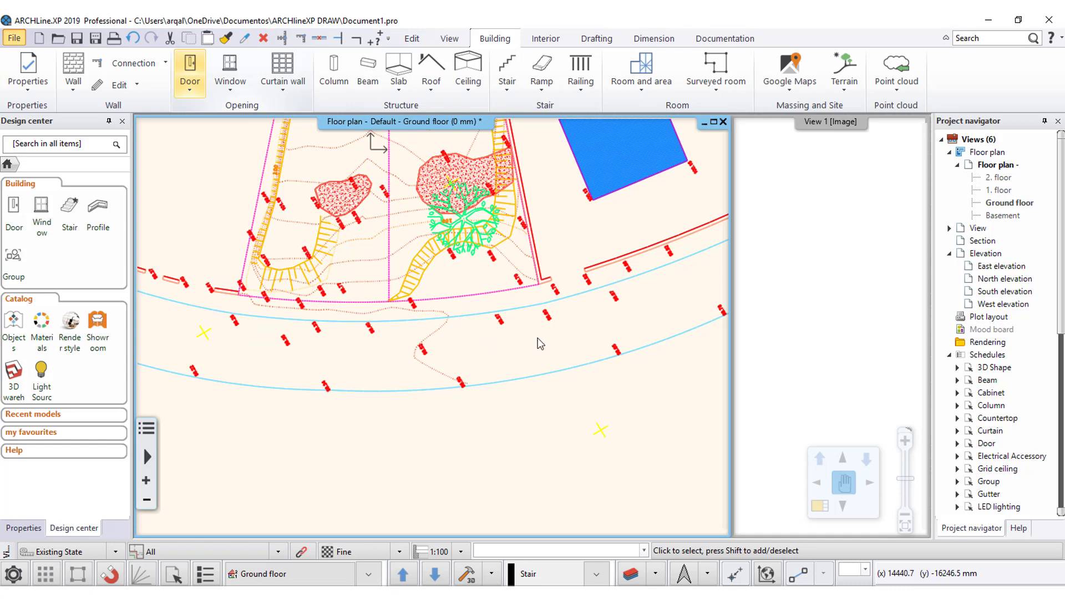
# Step: On the Building tab, open Terrain > Create and highlight Creating terrain by contour lines
pyautogui.click(411, 38)
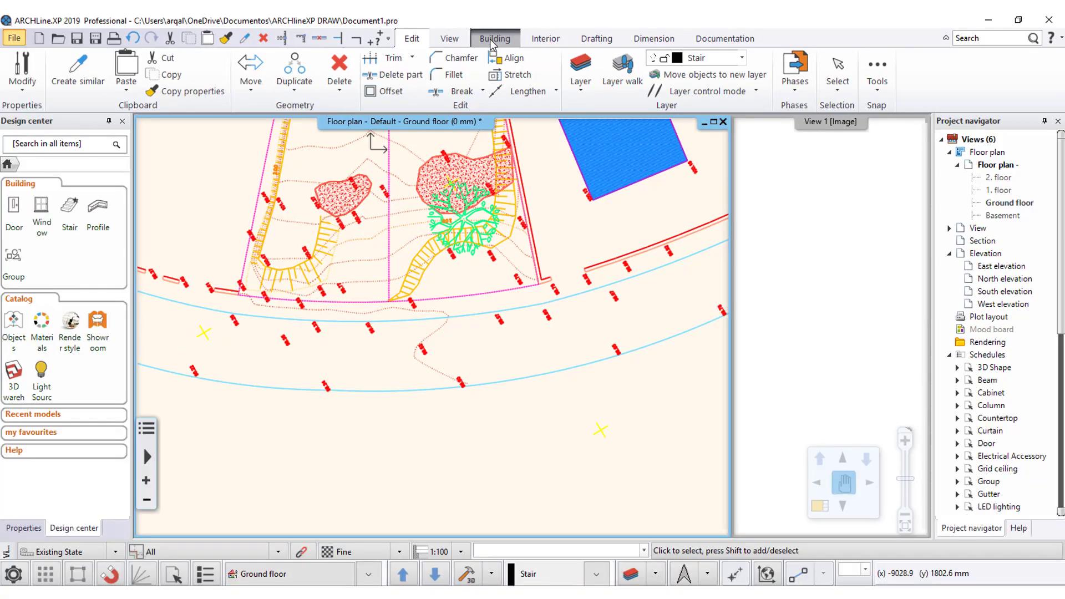
pyautogui.click(490, 39)
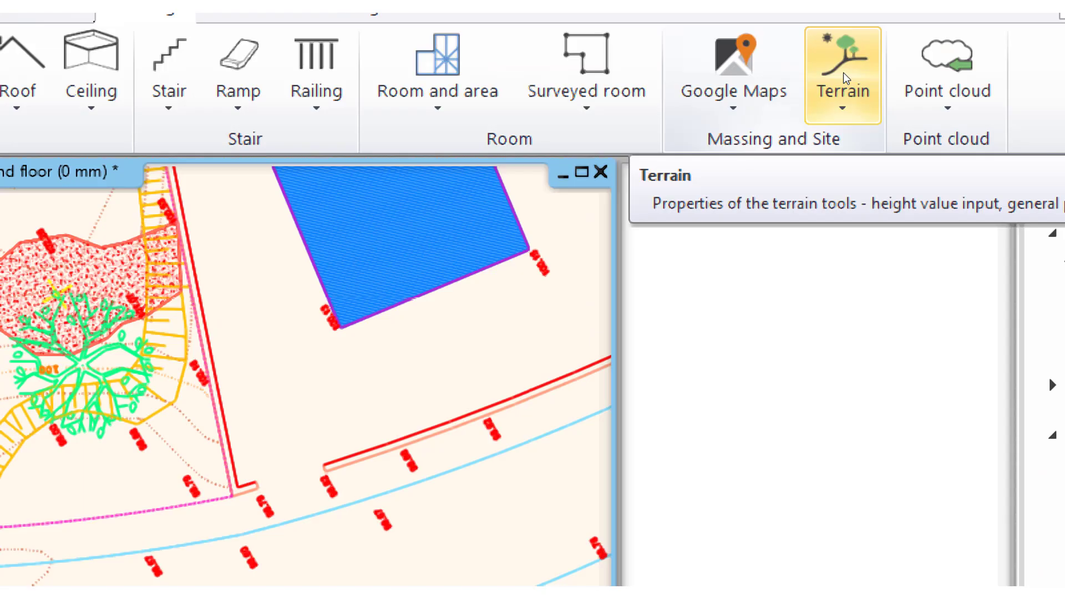
pyautogui.click(841, 88)
pyautogui.moveTo(891, 202)
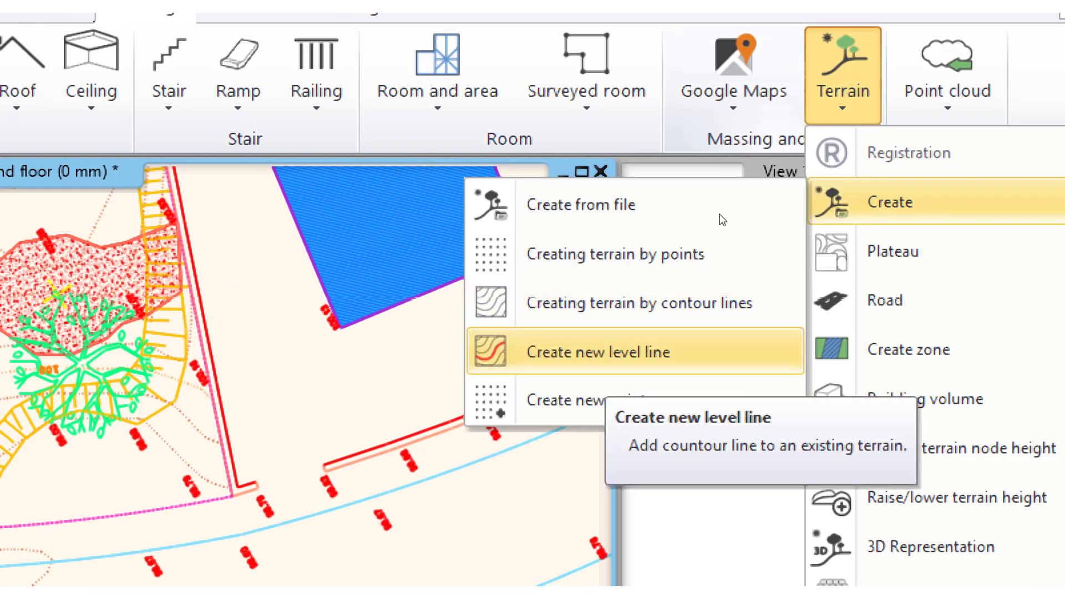
pyautogui.press('Up')
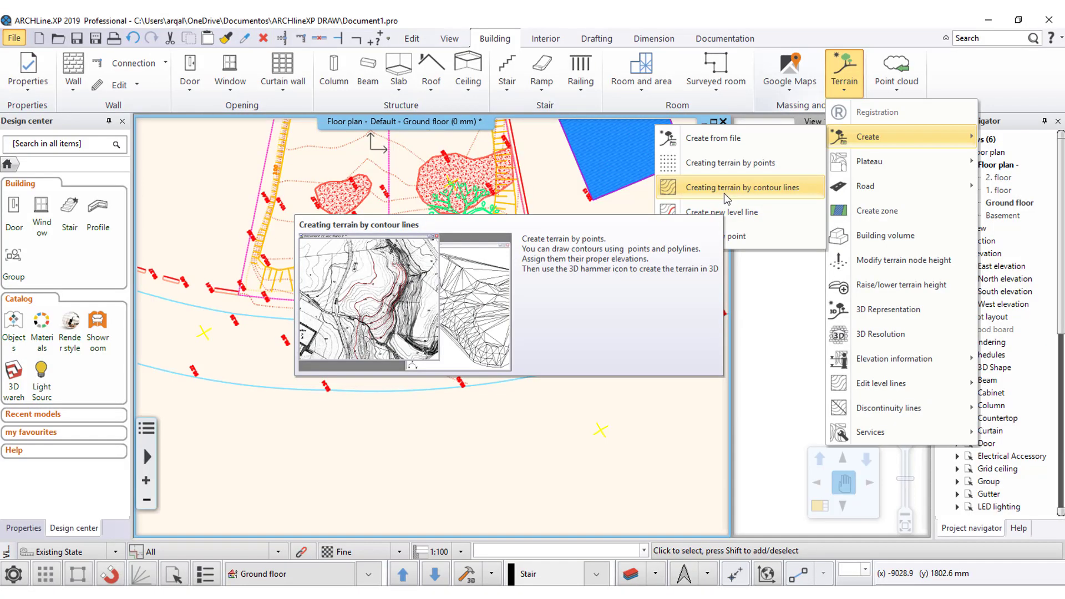
# Step: Start terrain creation by contour lines using the Select an open chain option
pyautogui.click(724, 193)
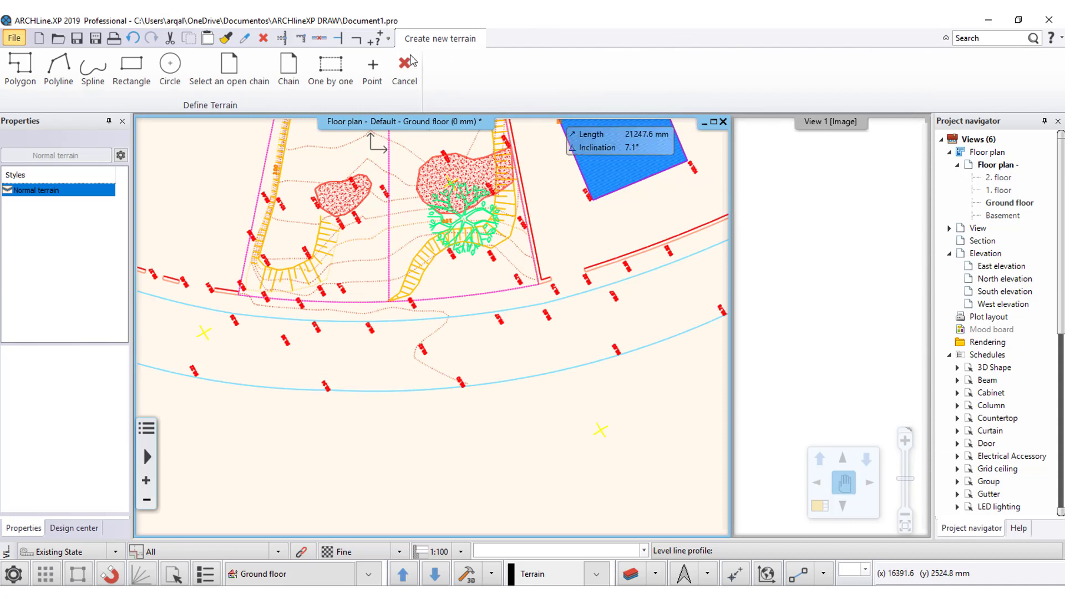
pyautogui.click(132, 67)
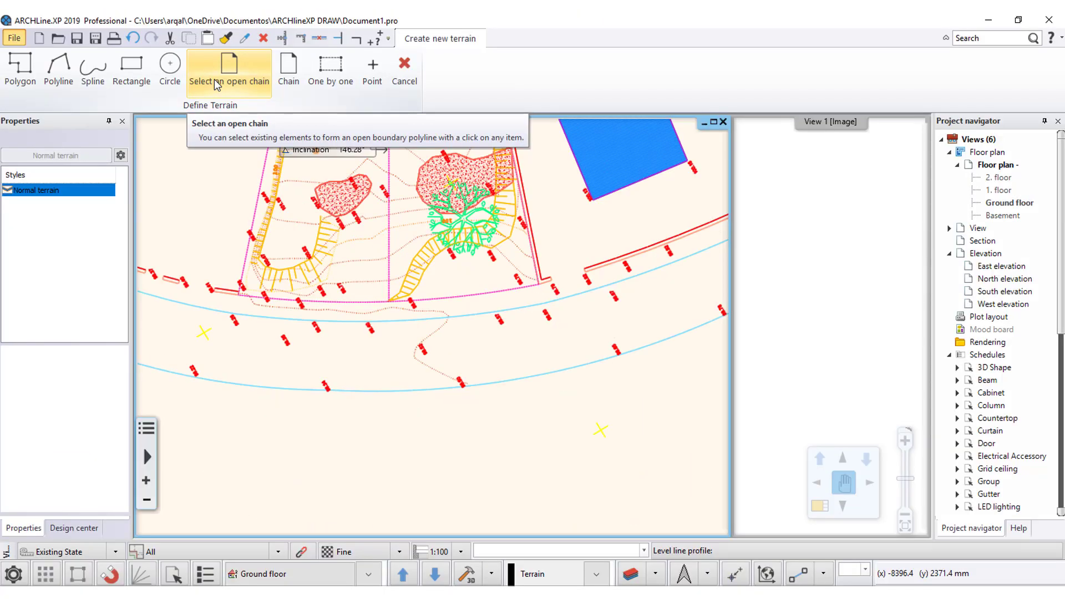
pyautogui.click(238, 74)
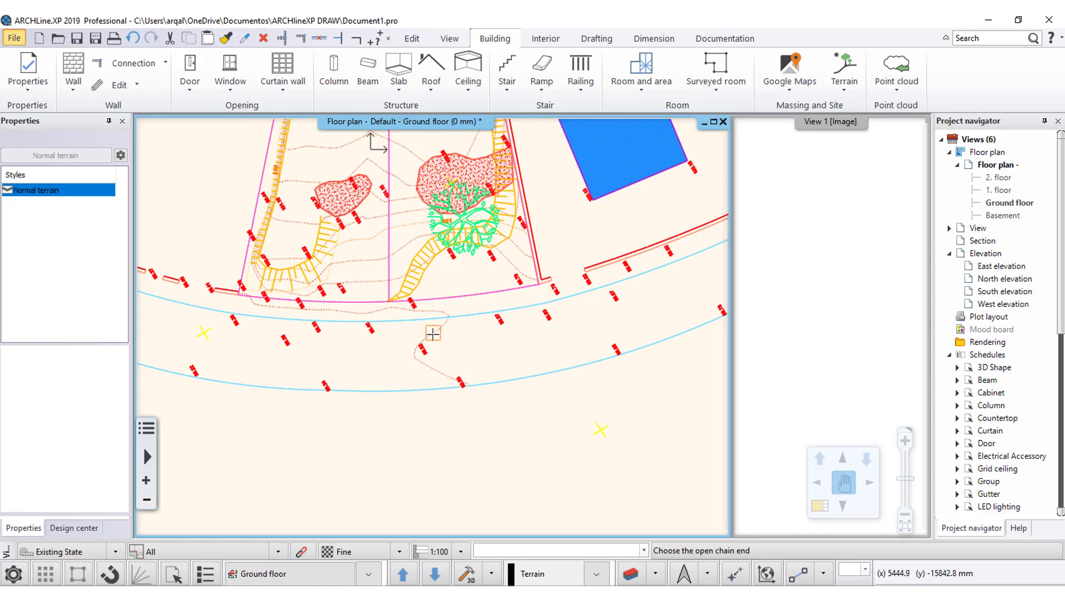
# Step: Trace the first two dotted contours as level lines at heights 98 and 99
pyautogui.scroll(2, 427, 344)
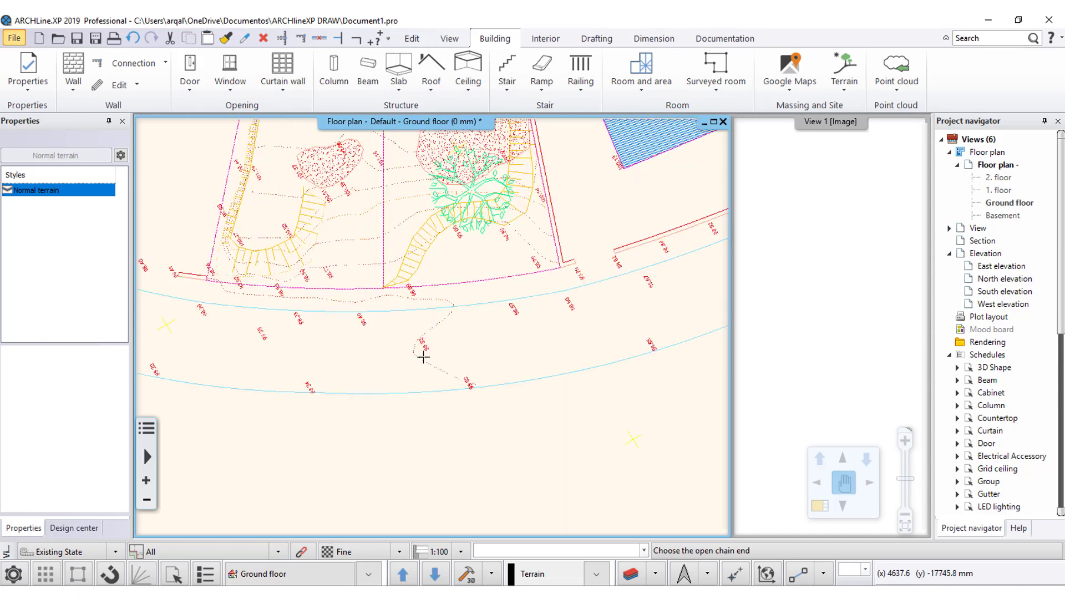
pyautogui.scroll(2, 421, 353)
pyautogui.scroll(2, 420, 354)
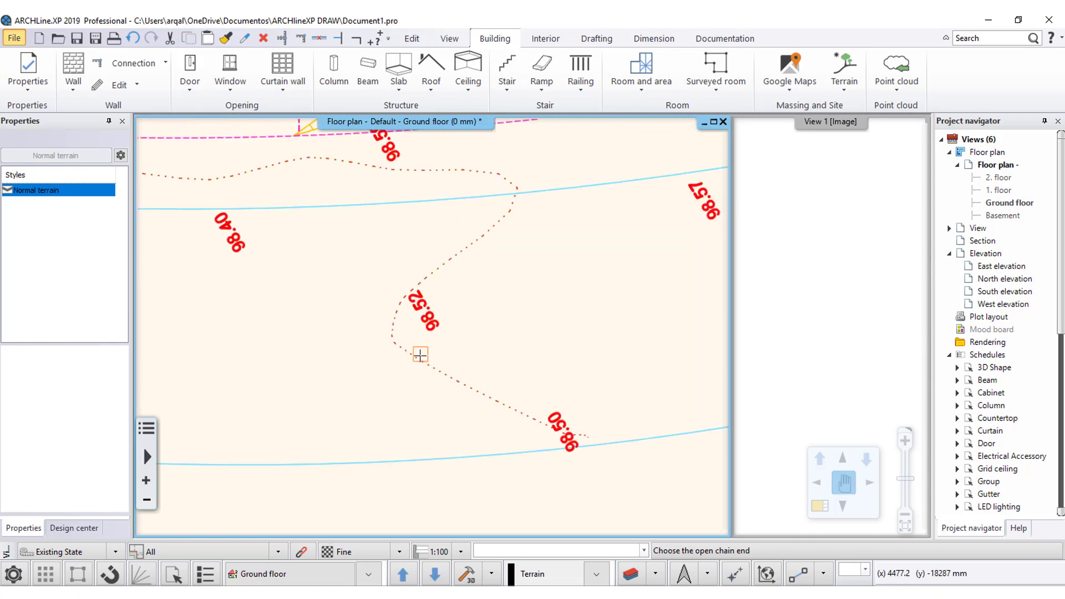
pyautogui.scroll(-2, 421, 354)
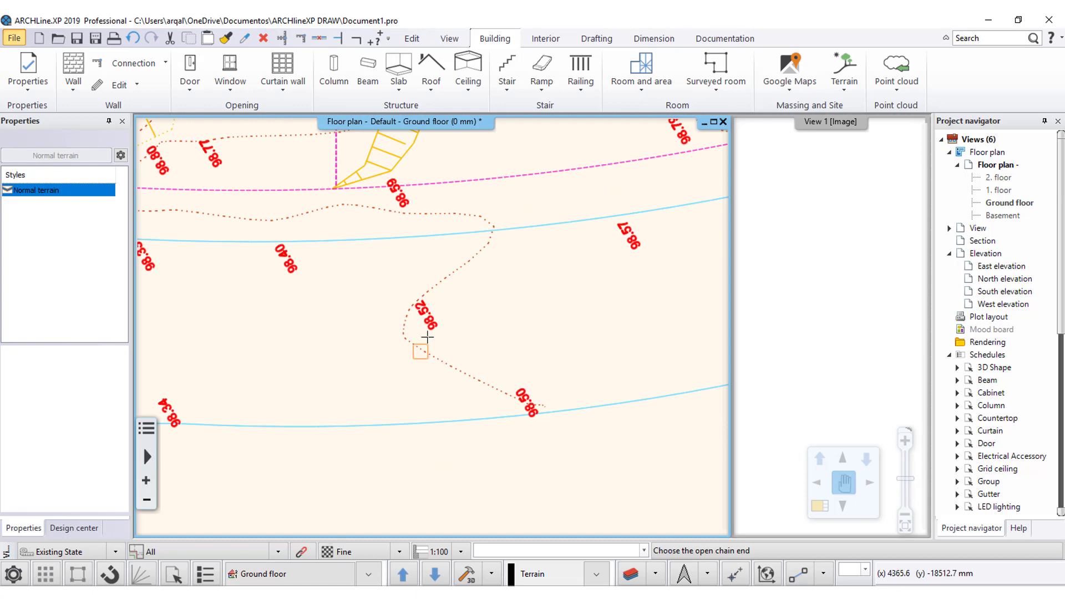
pyautogui.click(462, 279)
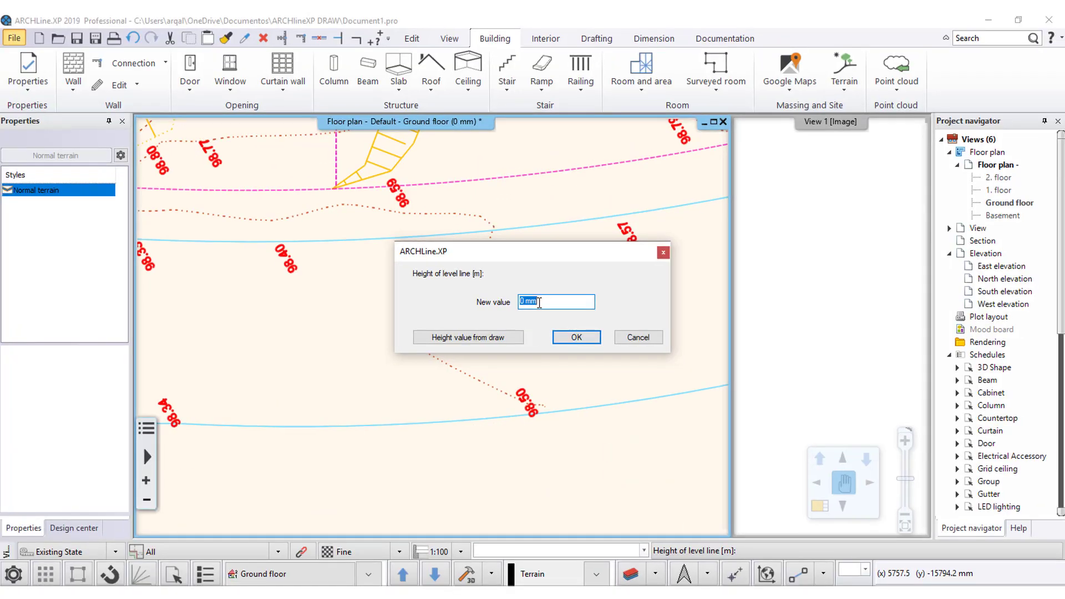
pyautogui.write('98.5')
pyautogui.click(565, 338)
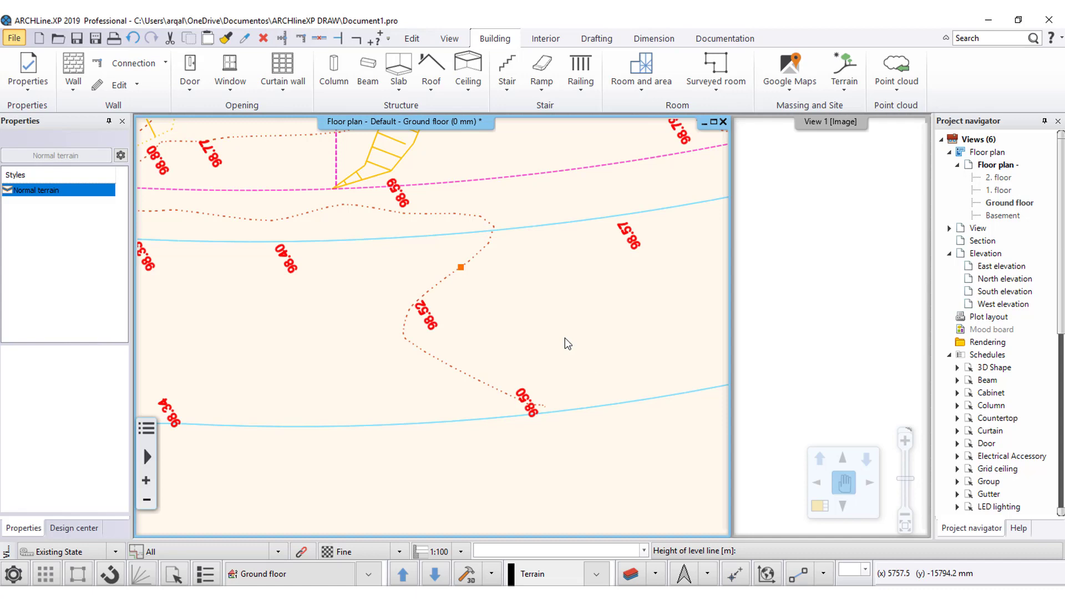
pyautogui.scroll(-4, 432, 324)
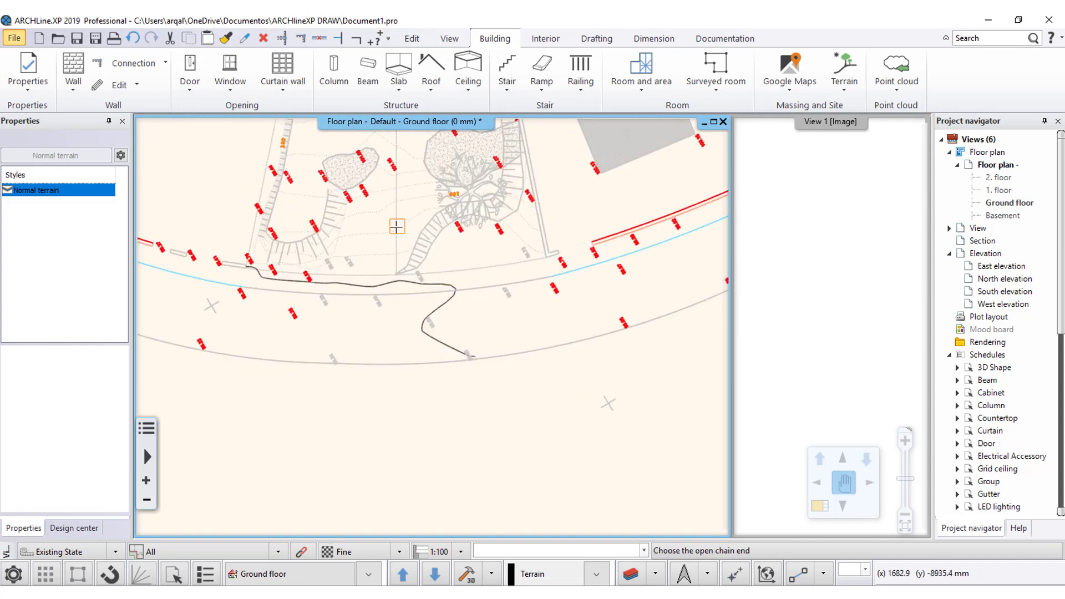
pyautogui.scroll(2, 392, 269)
pyautogui.scroll(2, 389, 269)
pyautogui.scroll(2, 479, 324)
pyautogui.scroll(-2, 479, 324)
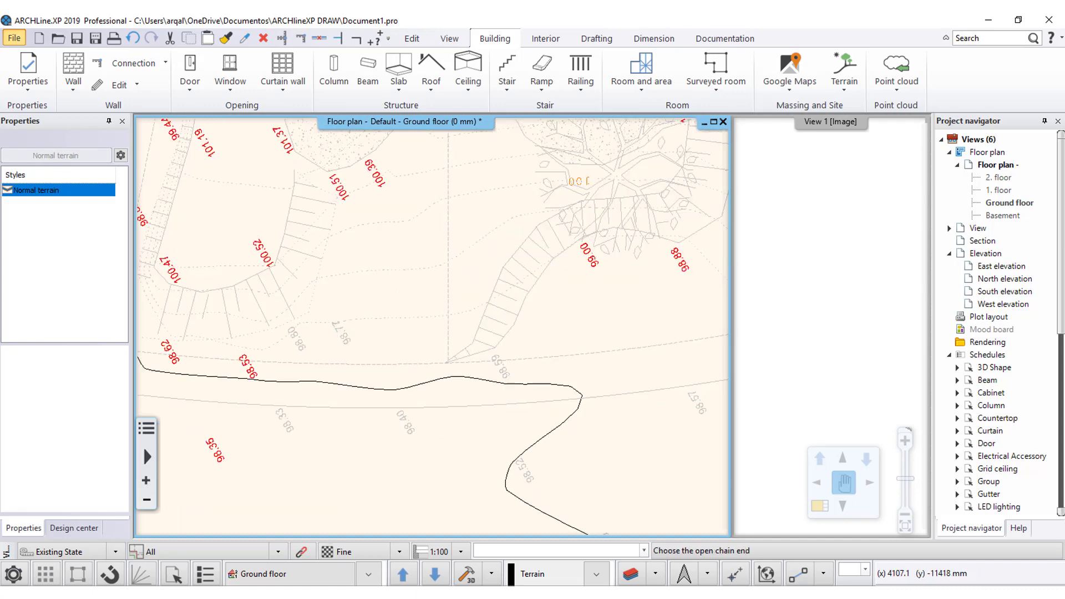
pyautogui.scroll(2, 355, 349)
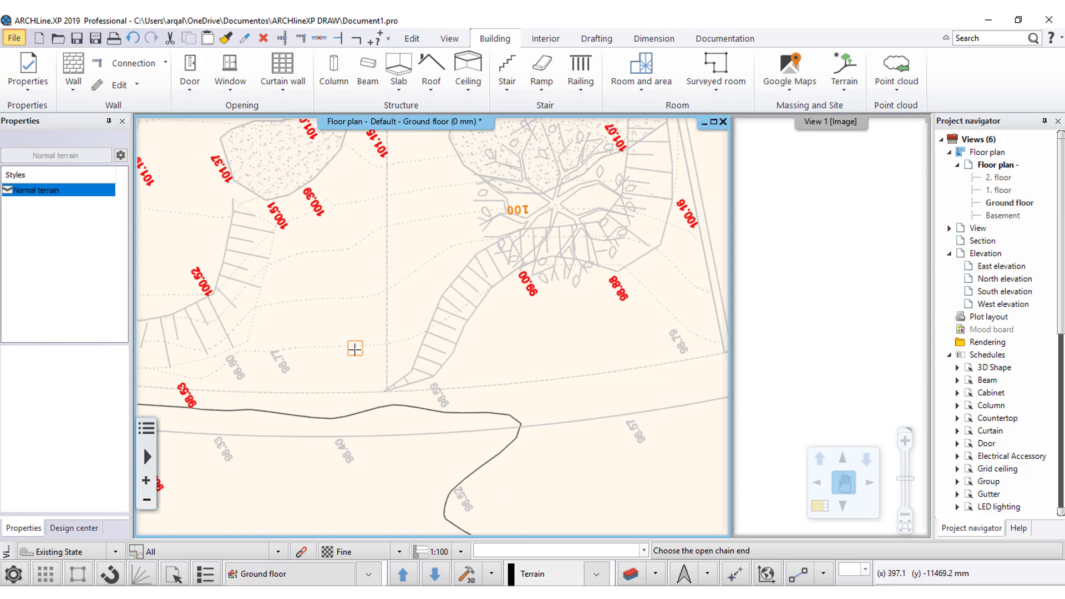
pyautogui.click(355, 349)
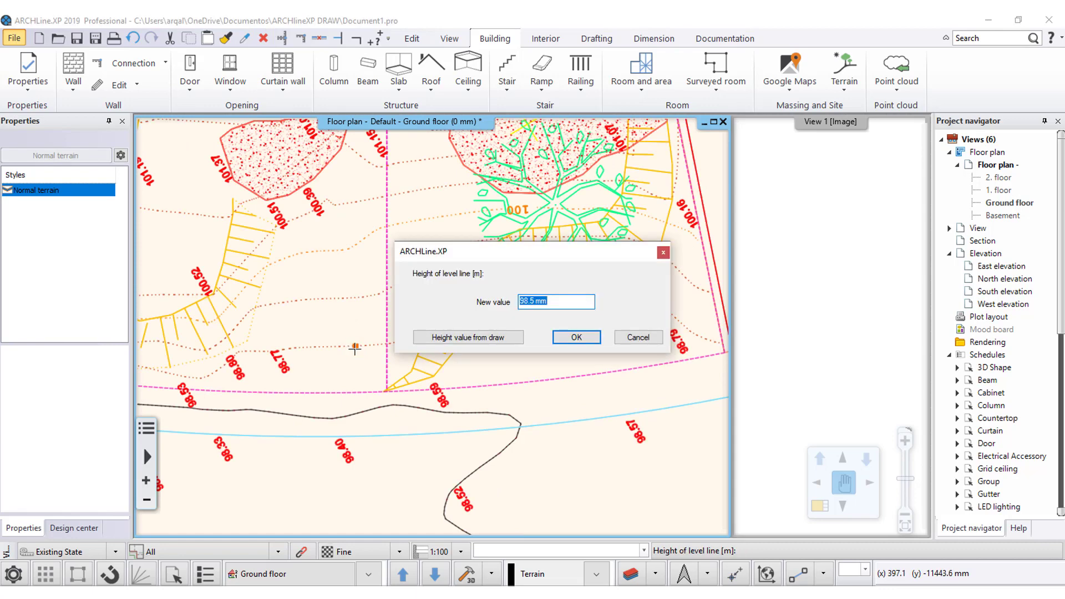
pyautogui.write('99')
pyautogui.click(566, 337)
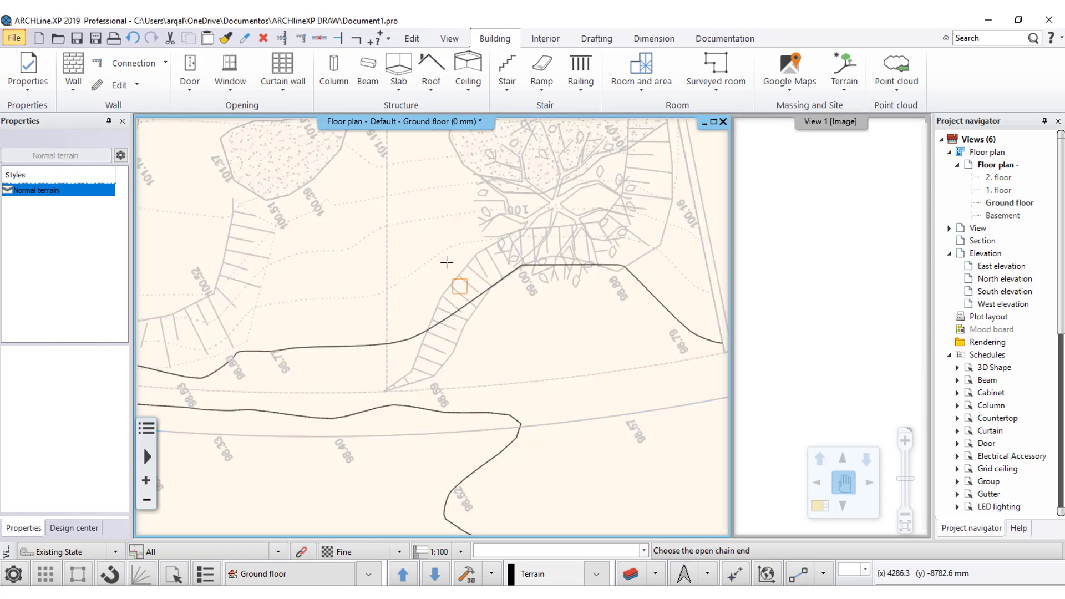
# Step: Trace further contours near the tree as level lines at 99.5 and 100
pyautogui.click(412, 270)
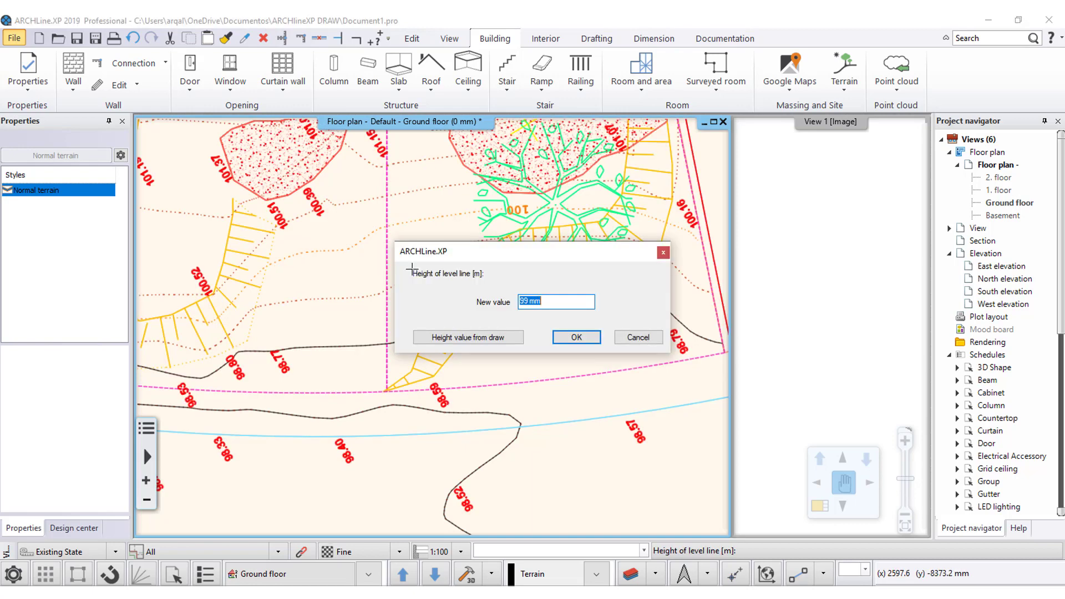
pyautogui.write('99')
pyautogui.write('8')
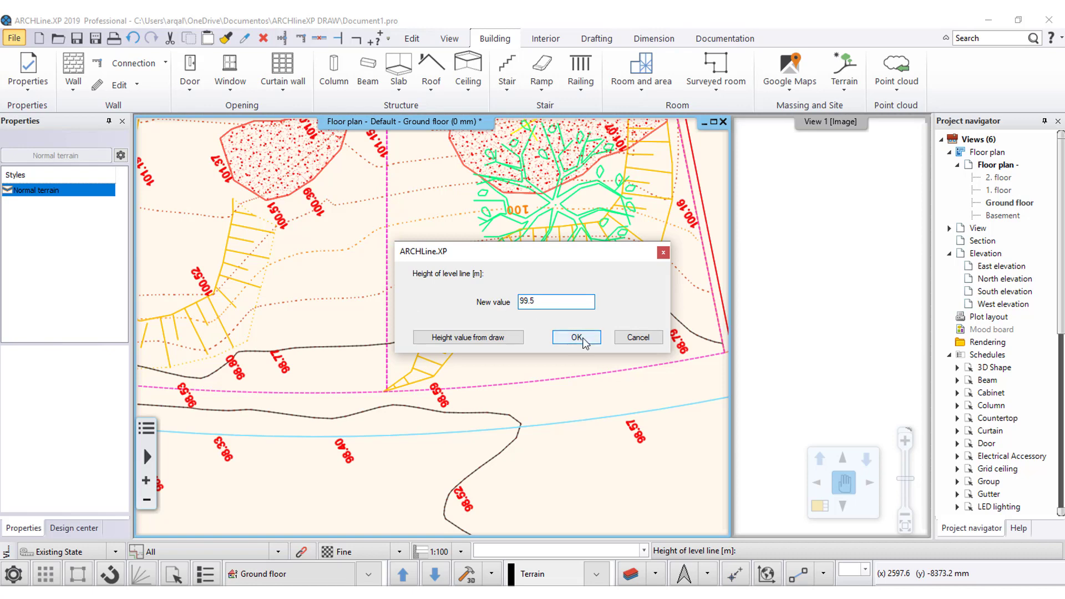
pyautogui.click(577, 337)
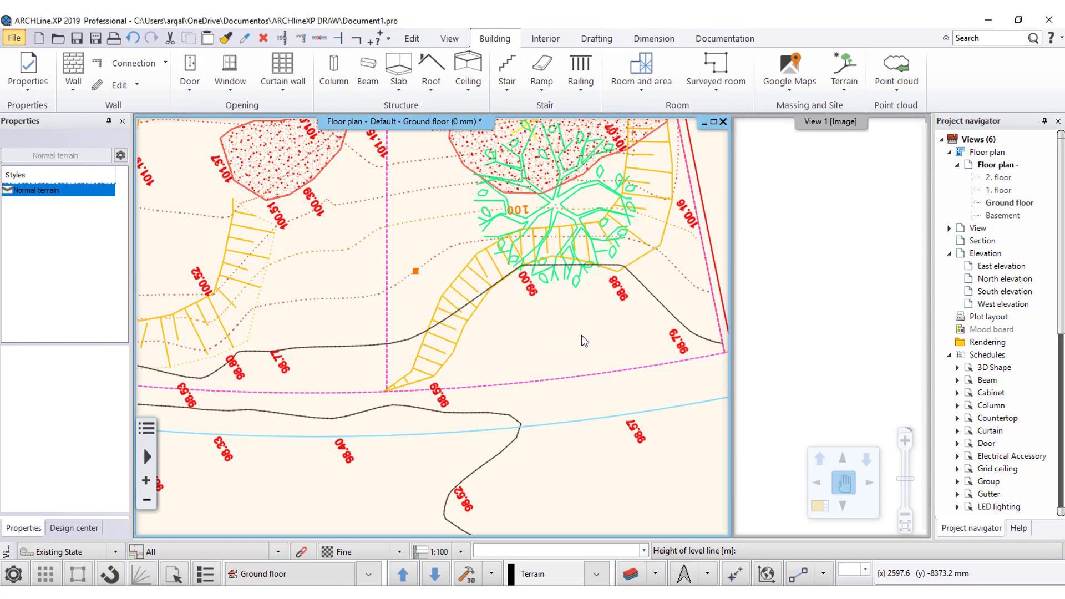
pyautogui.click(638, 286)
pyautogui.click(426, 219)
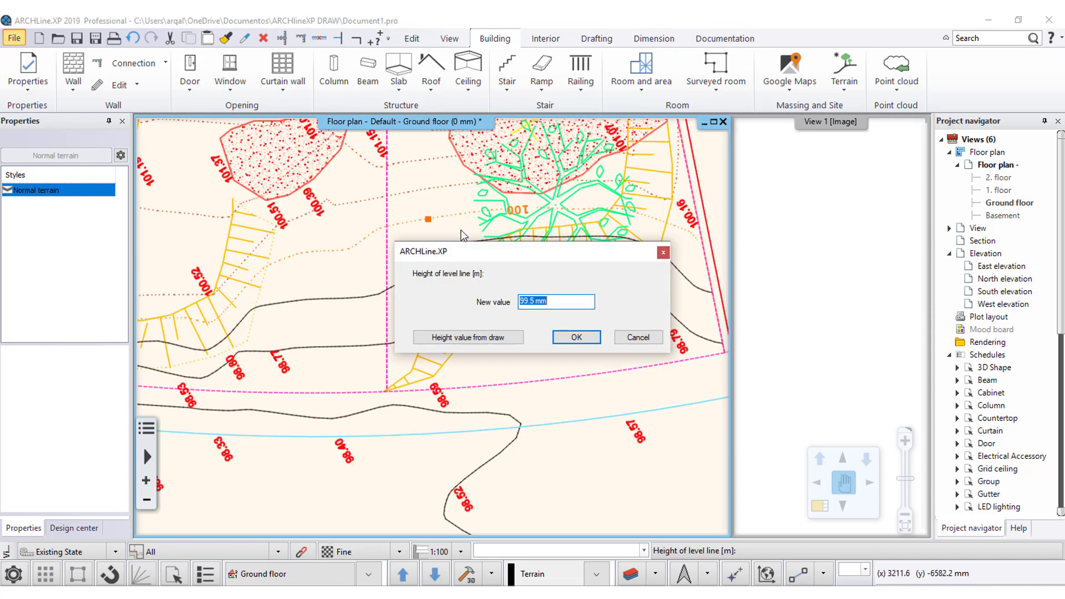
pyautogui.write('100')
pyautogui.click(577, 337)
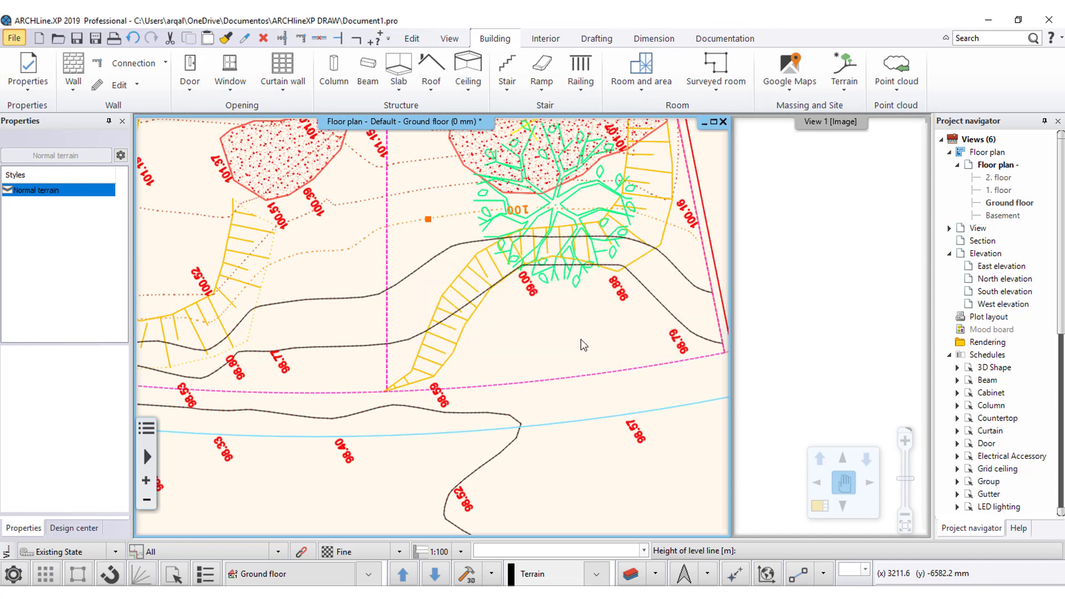
pyautogui.click(361, 236)
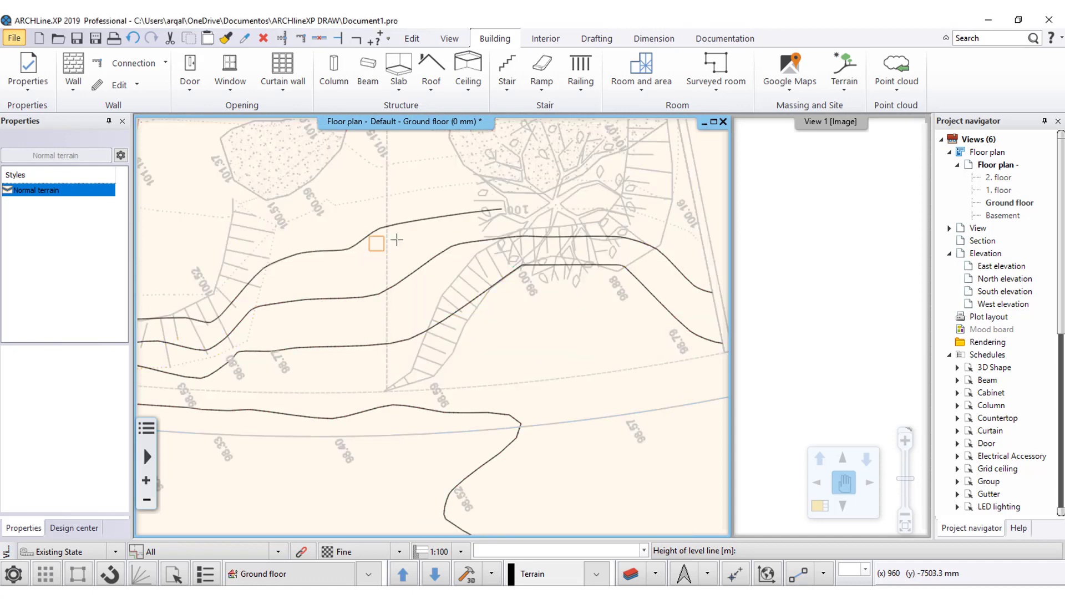
pyautogui.click(680, 233)
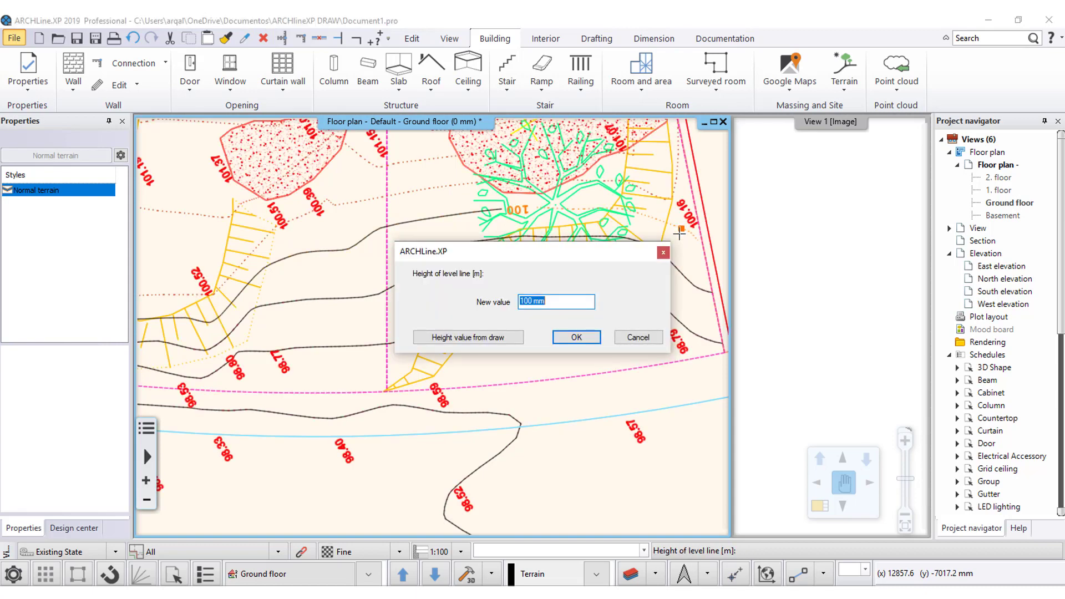
pyautogui.click(571, 336)
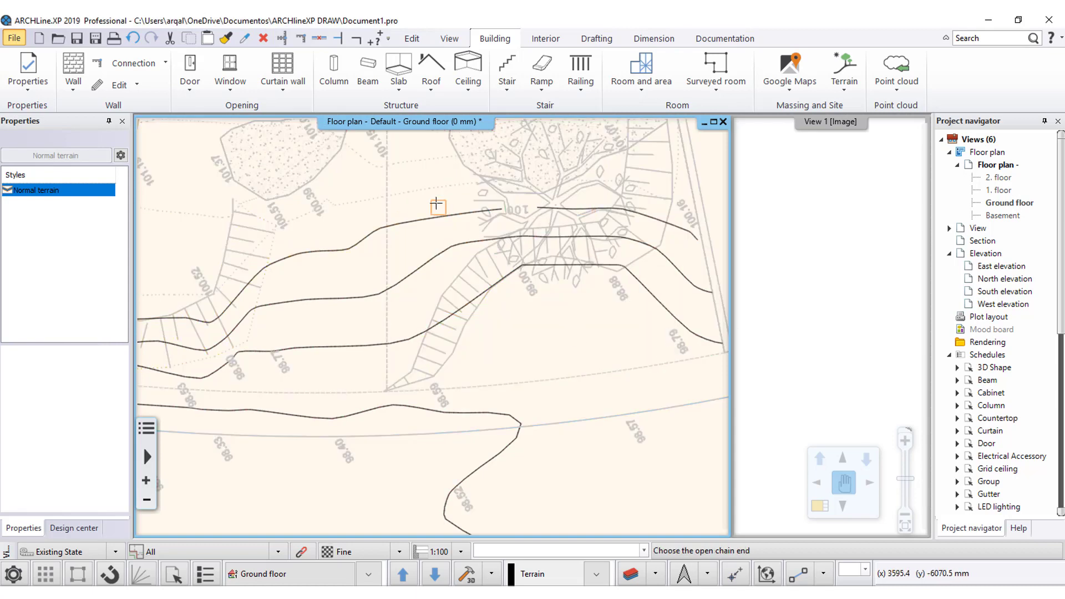
pyautogui.click(417, 191)
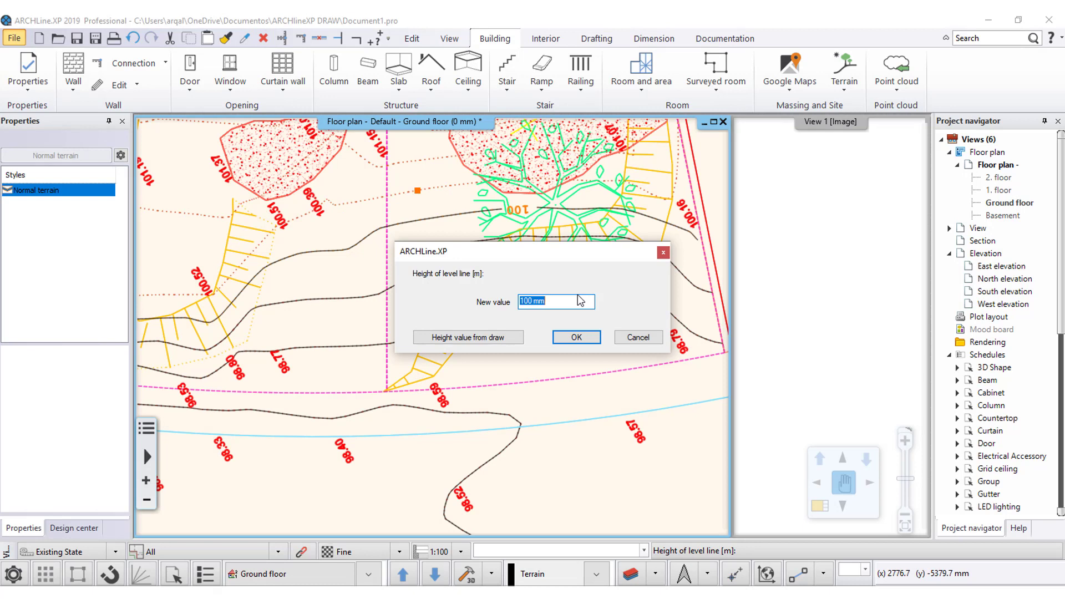
pyautogui.write('100')
pyautogui.click(570, 341)
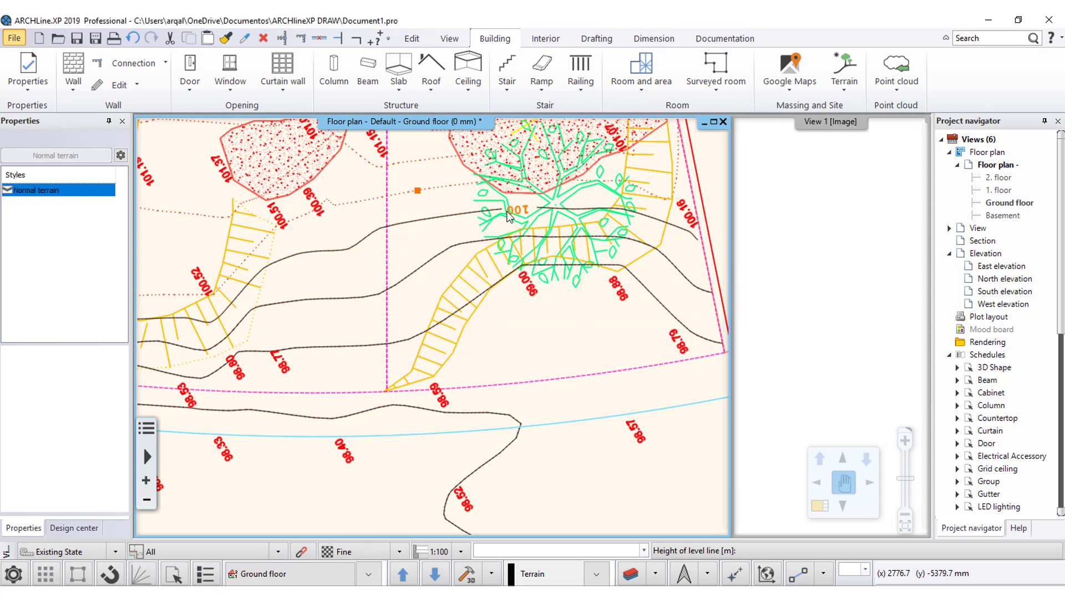
# Step: Trace three contours around the 101.15 label as level lines at about 101
pyautogui.press('Return')
pyautogui.scroll(-3, 537, 219)
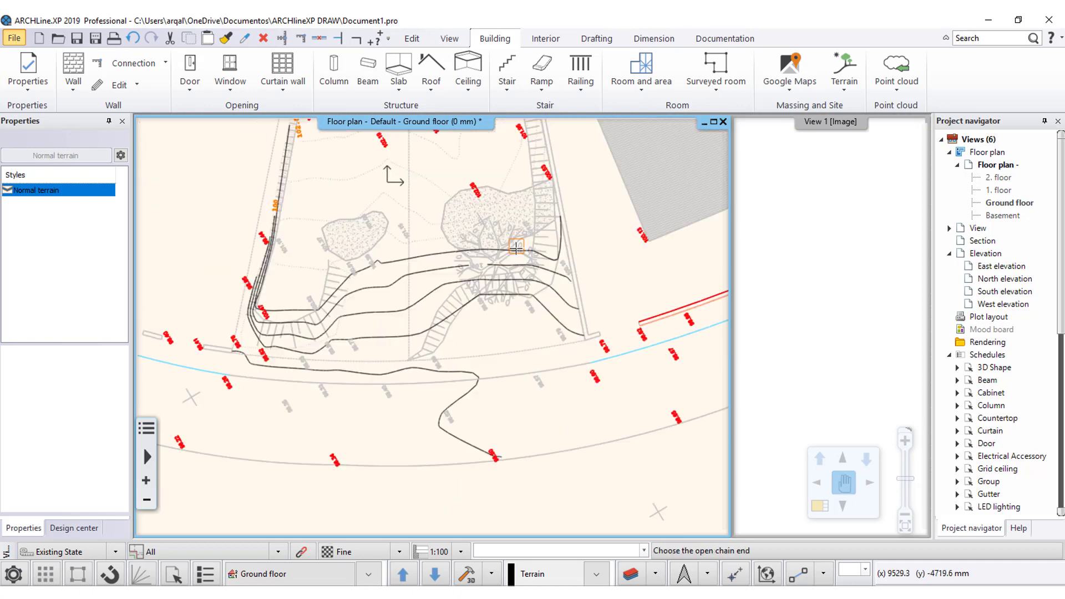
pyautogui.scroll(2, 527, 225)
pyautogui.scroll(1, 492, 319)
pyautogui.scroll(1, 492, 319)
pyautogui.scroll(1, 464, 316)
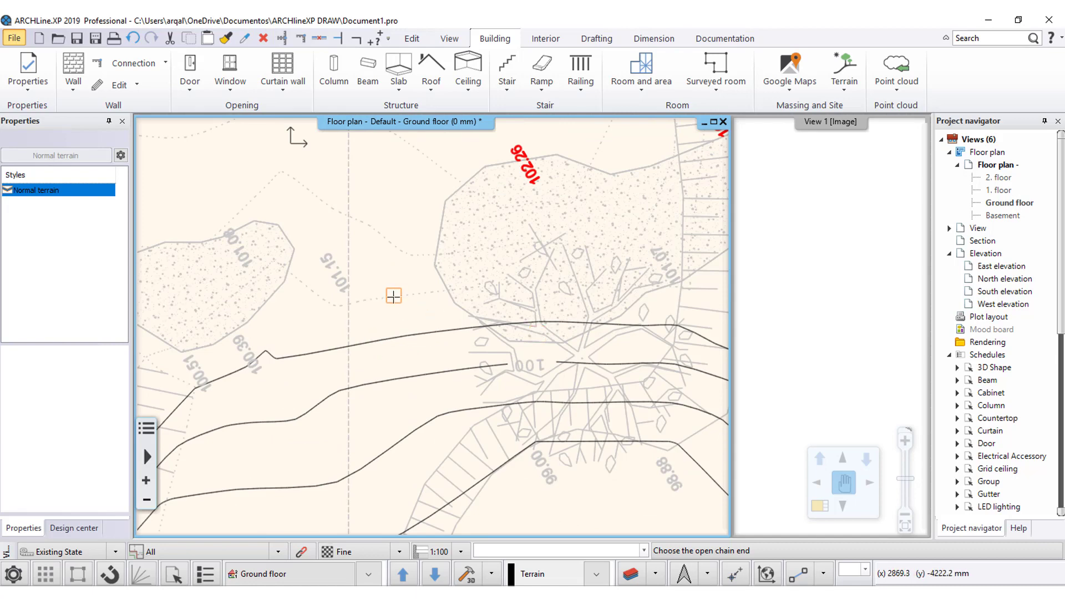
pyautogui.click(389, 297)
pyautogui.write('101')
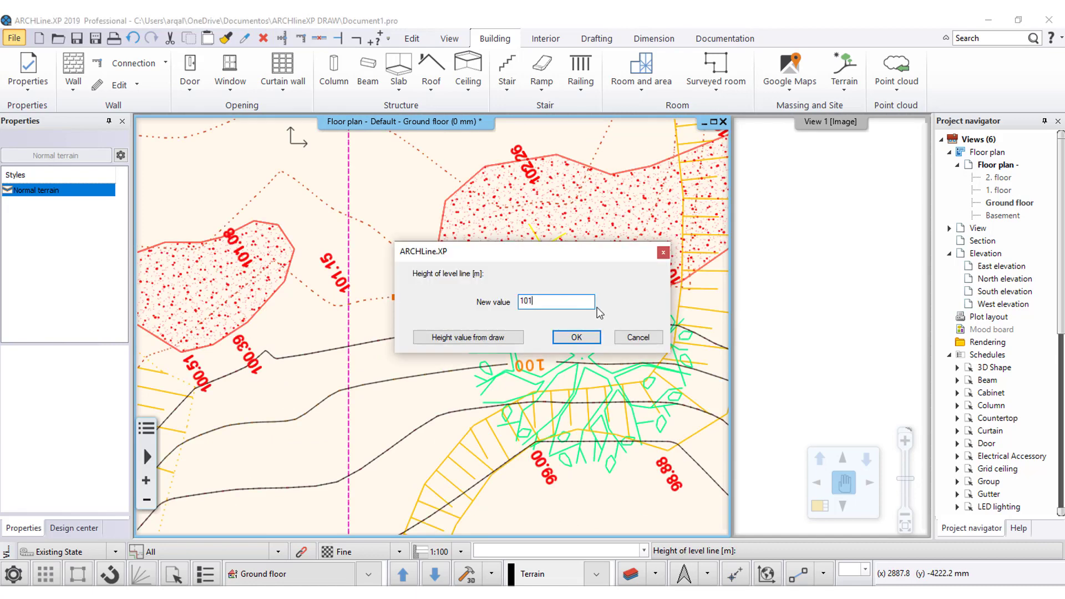
pyautogui.click(587, 343)
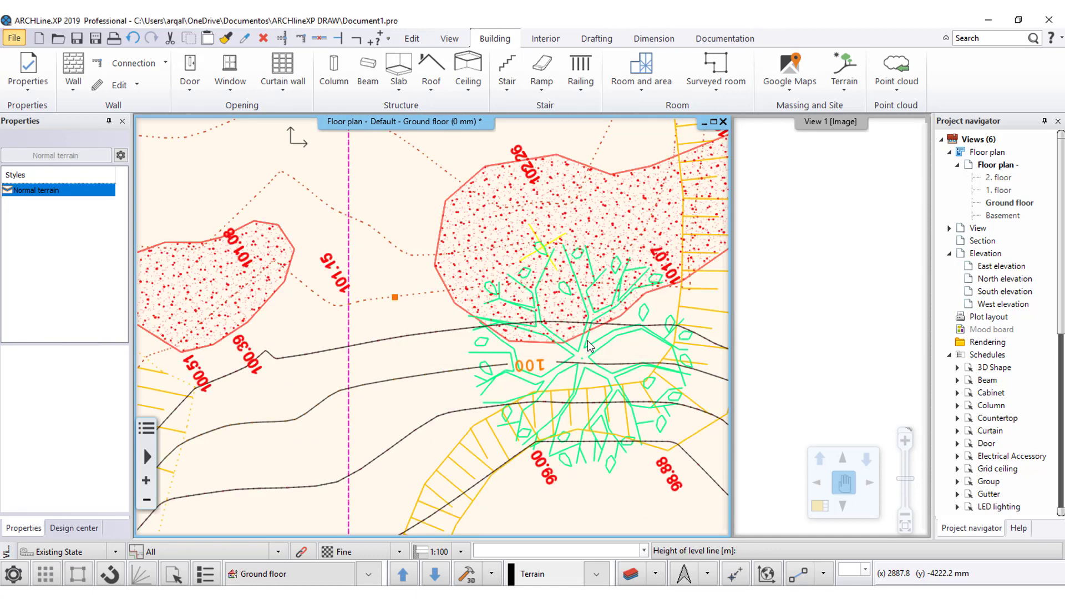
pyautogui.click(363, 222)
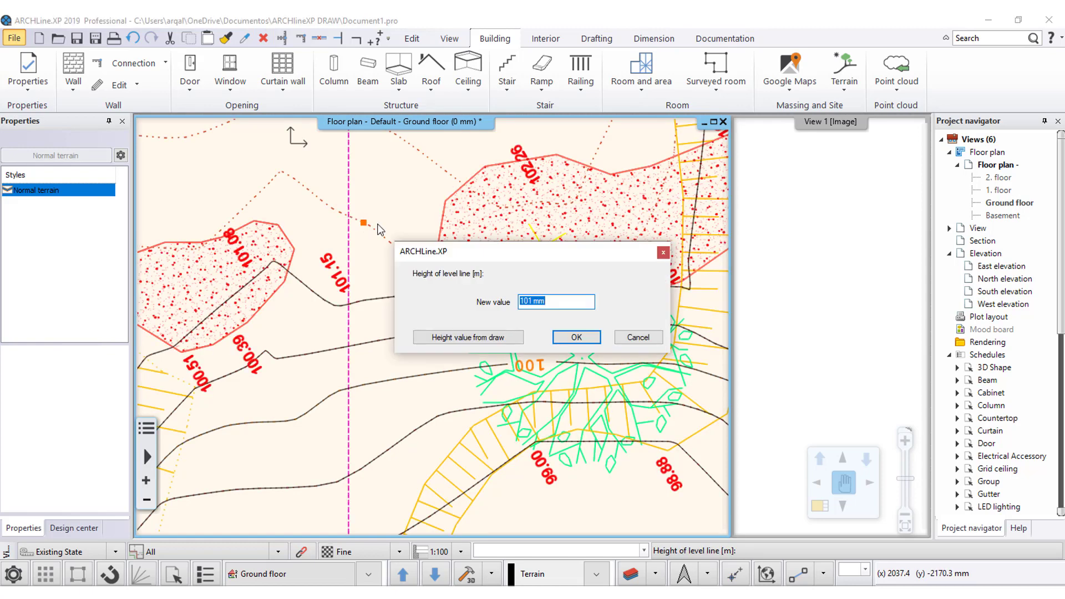
pyautogui.write('101.')
pyautogui.write('0')
pyautogui.click(567, 338)
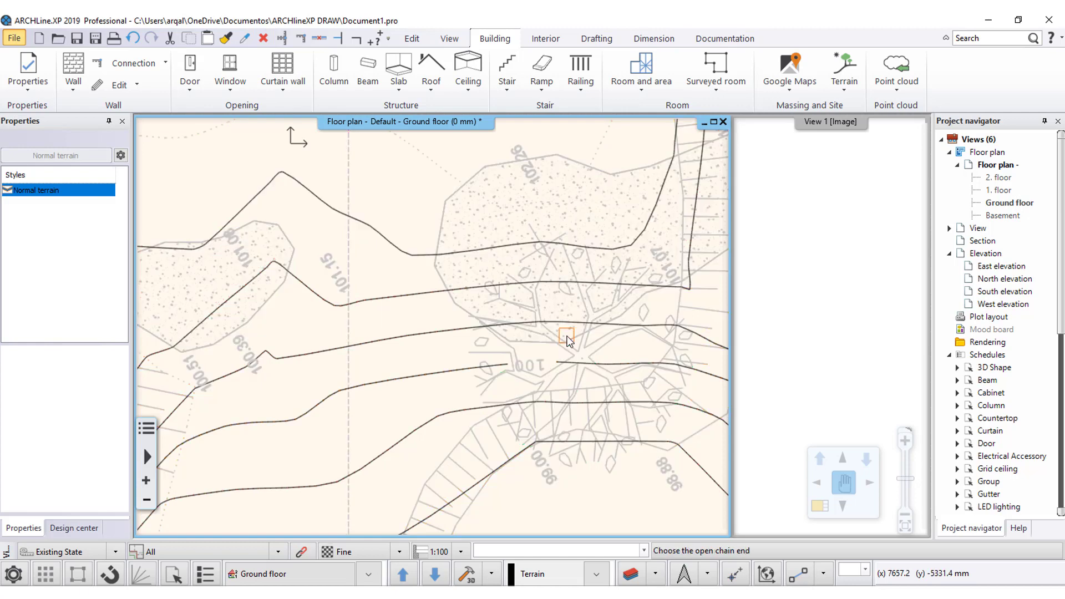
pyautogui.moveTo(427, 167); pyautogui.dragTo(464, 370, button='middle')
pyautogui.click(463, 370)
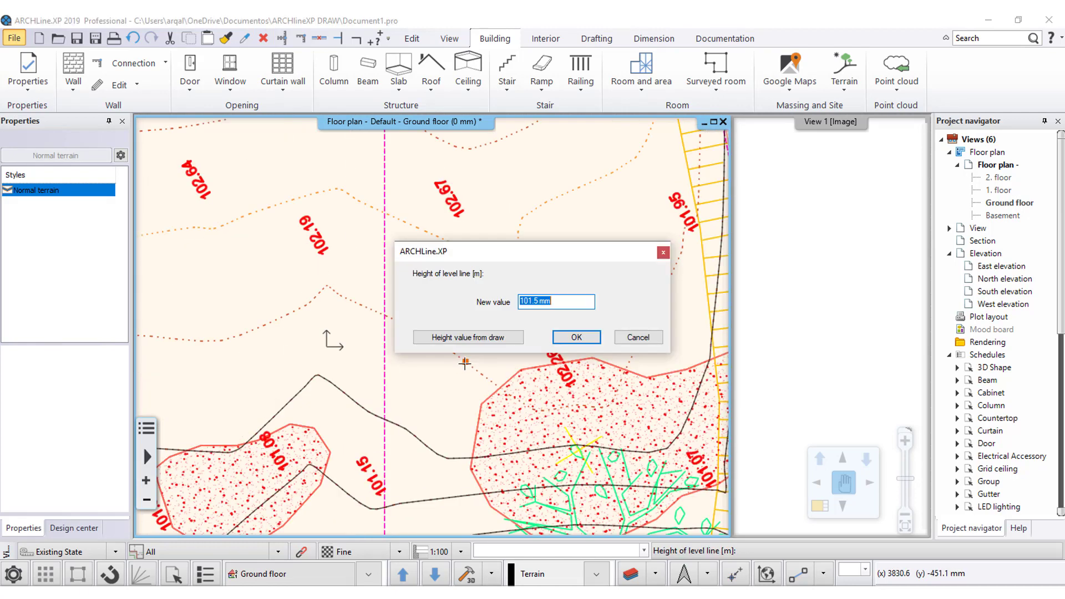
pyautogui.write('102')
pyautogui.click(577, 338)
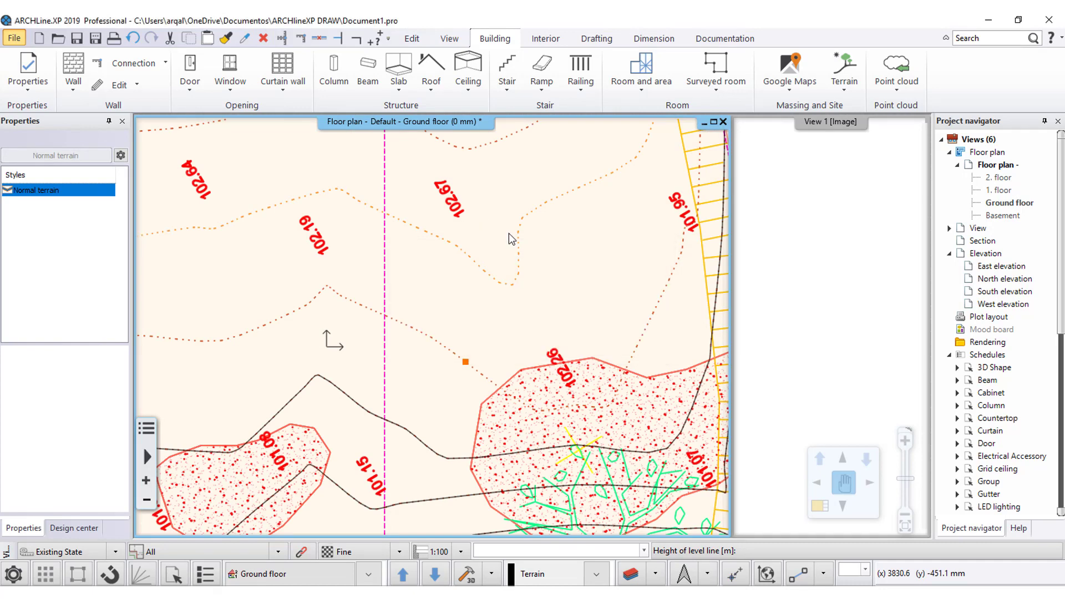
# Step: Trace the contours near 102.19 and 102.88 as level lines at 102 and 102.5
pyautogui.scroll(-3, 599, 490)
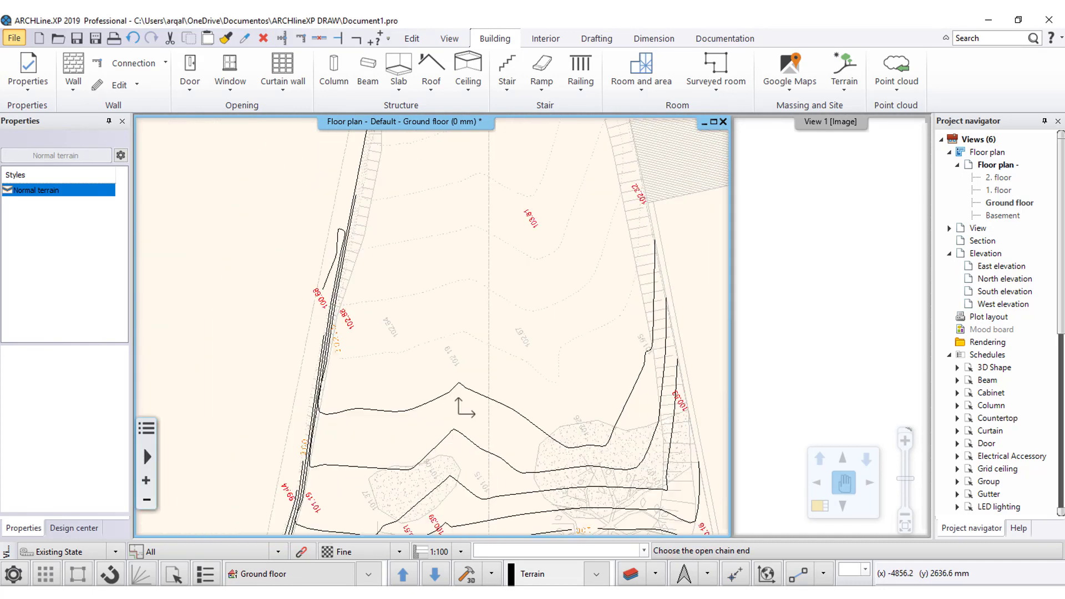
pyautogui.moveTo(600, 422); pyautogui.dragTo(533, 497, button='middle')
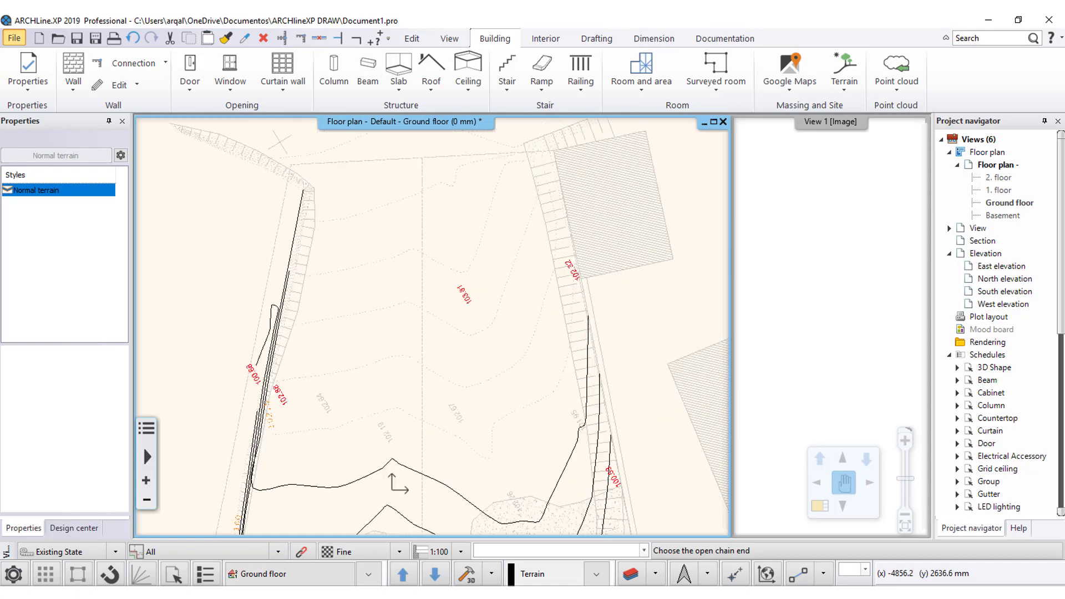
pyautogui.scroll(1, 253, 336)
pyautogui.scroll(1, 400, 361)
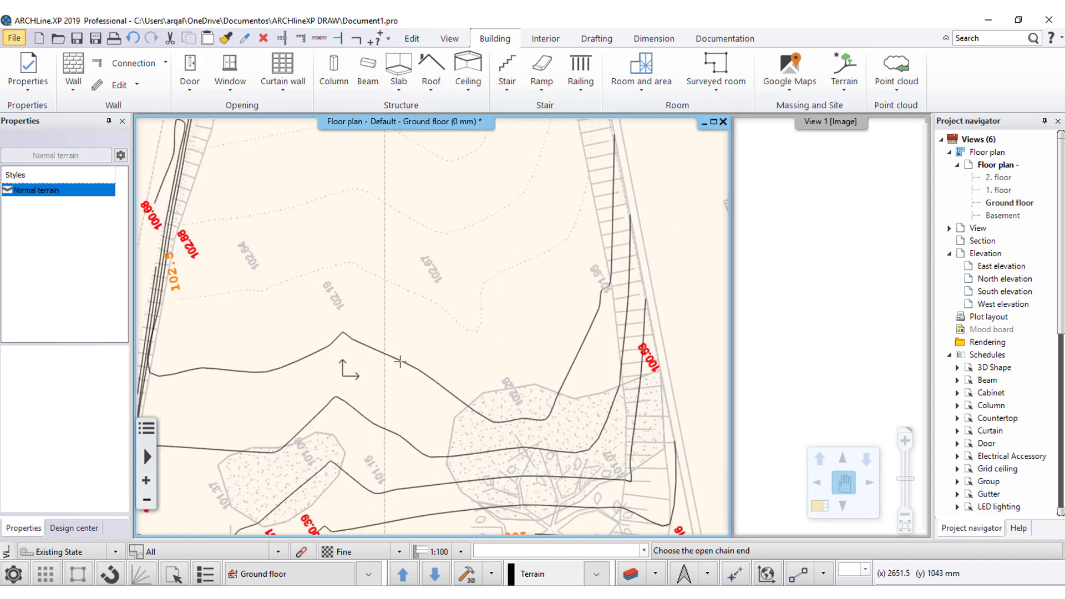
pyautogui.click(445, 314)
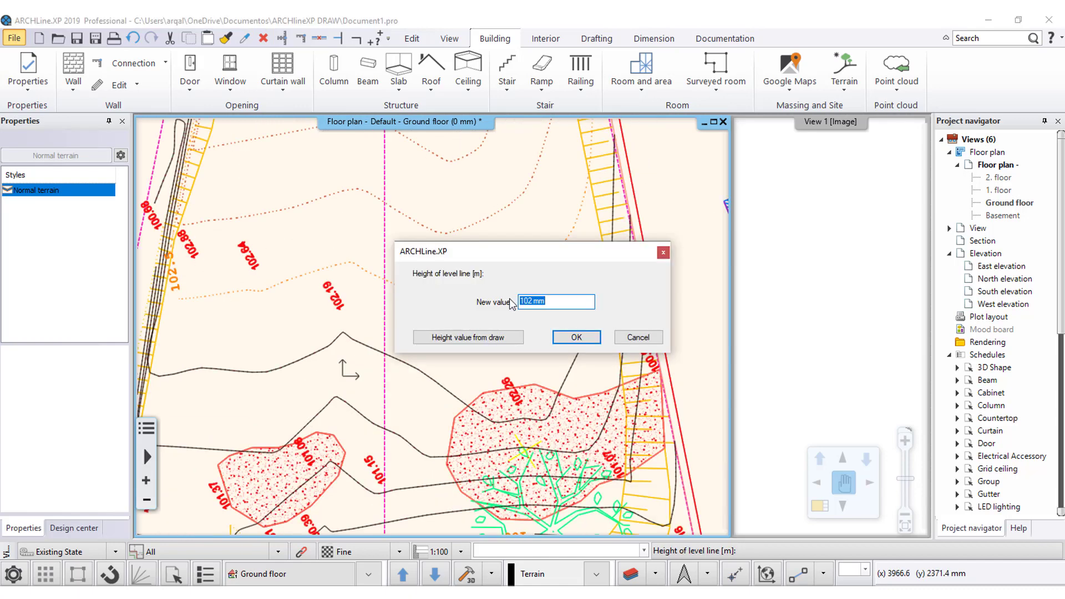
pyautogui.write('102')
pyautogui.click(576, 339)
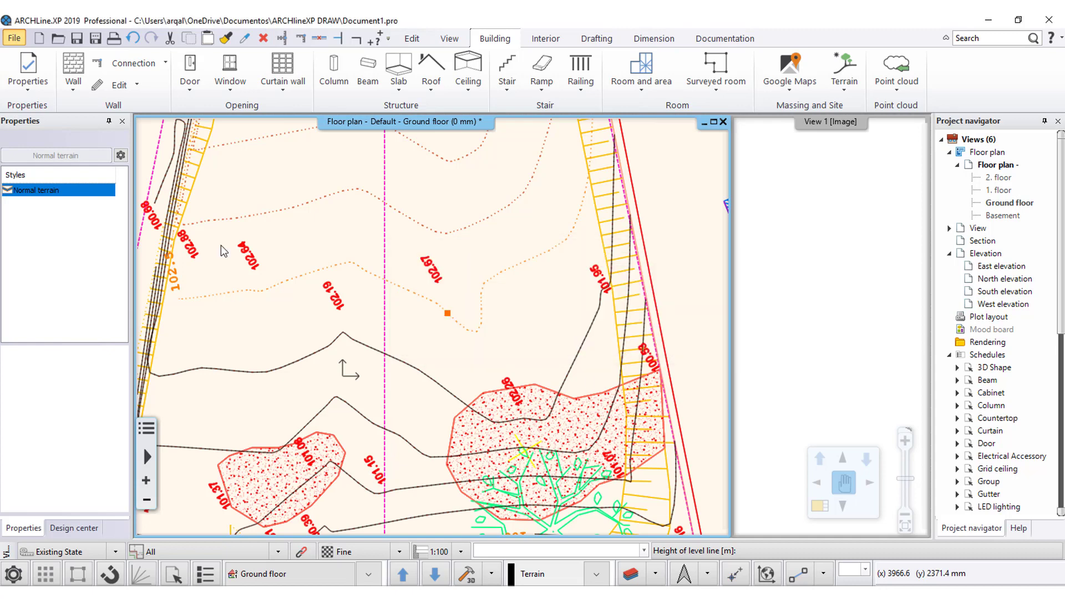
pyautogui.scroll(1, 203, 244)
pyautogui.scroll(1, 173, 244)
pyautogui.scroll(1, 209, 245)
pyautogui.scroll(1, 332, 285)
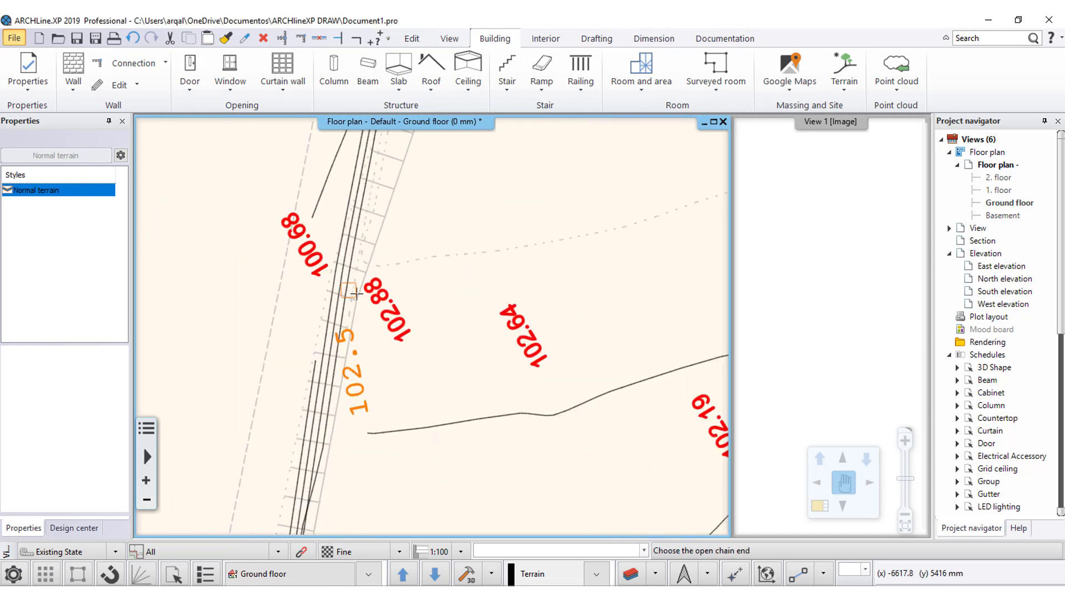
pyautogui.scroll(1, 344, 286)
pyautogui.scroll(1, 366, 289)
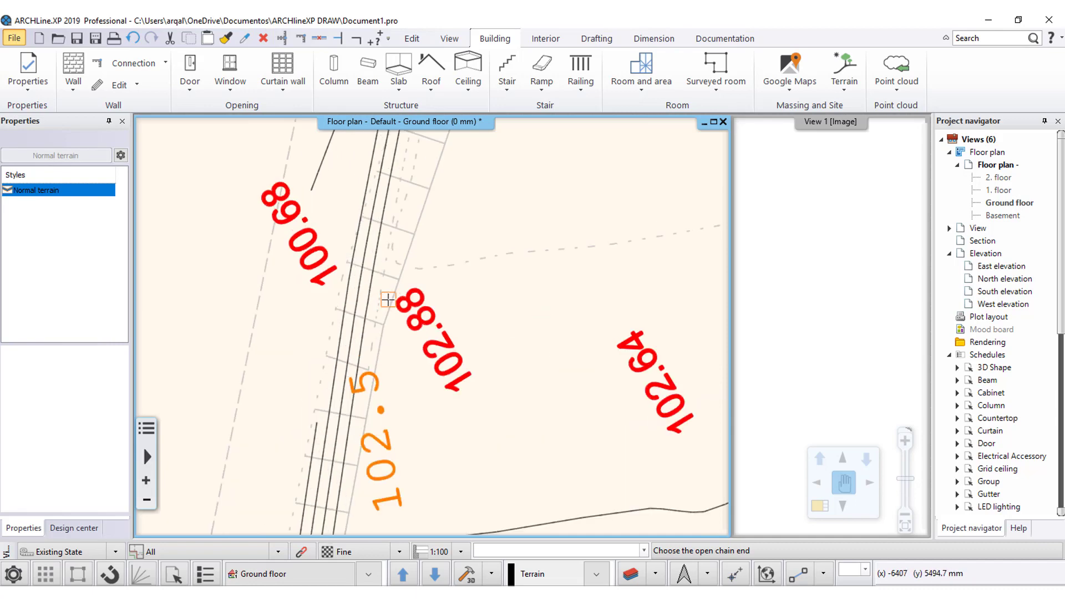
pyautogui.scroll(1, 380, 298)
pyautogui.click(383, 312)
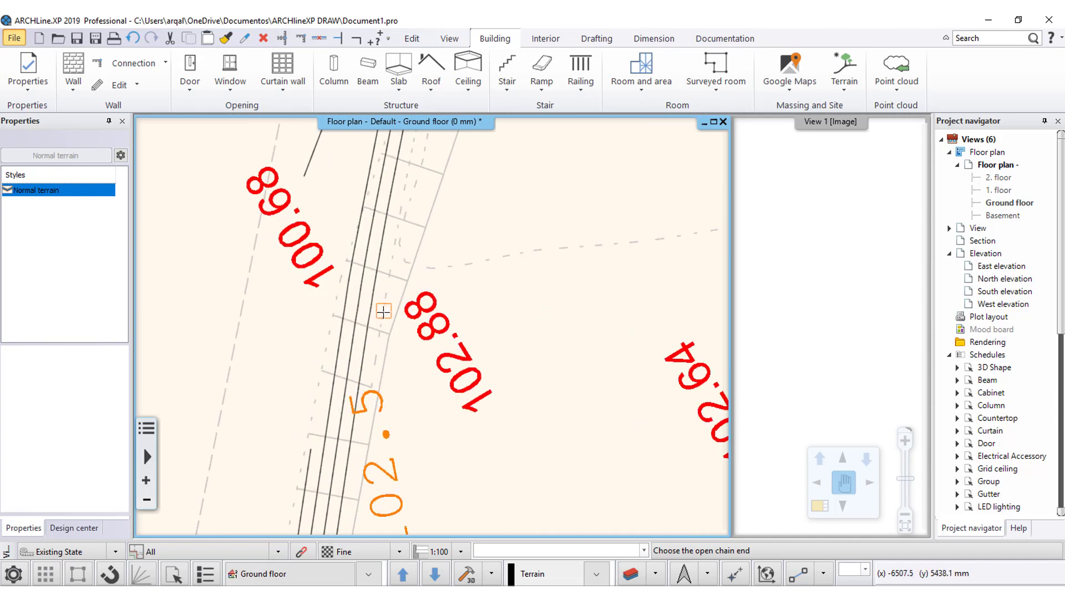
pyautogui.click(580, 336)
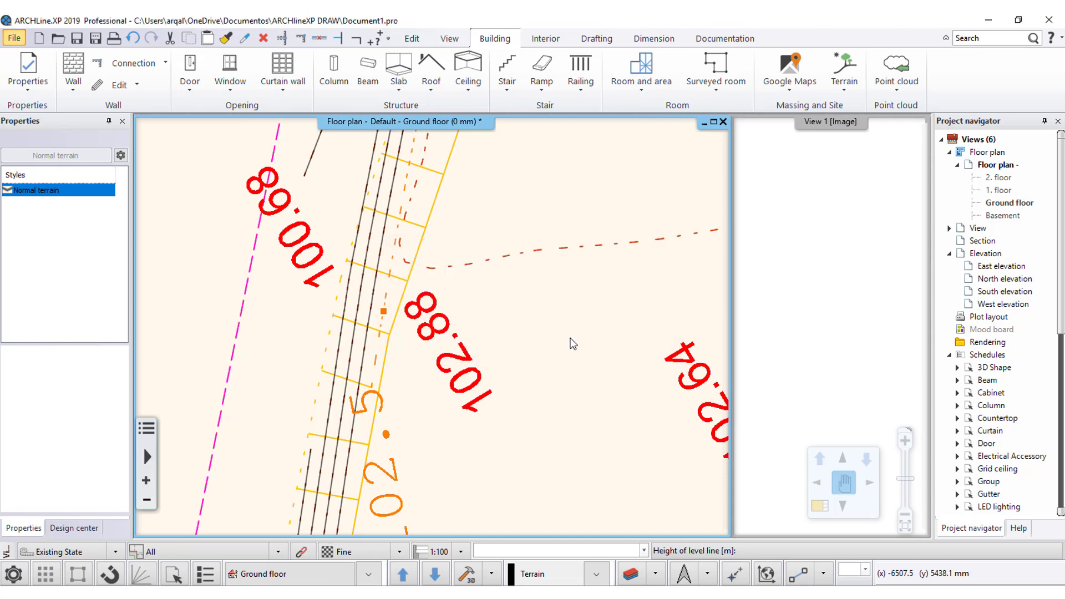
# Step: Trace the three topmost contours near 103.81 with heights up to 103.5
pyautogui.scroll(-2, 547, 333)
pyautogui.scroll(-2, 547, 333)
pyautogui.scroll(-1, 547, 333)
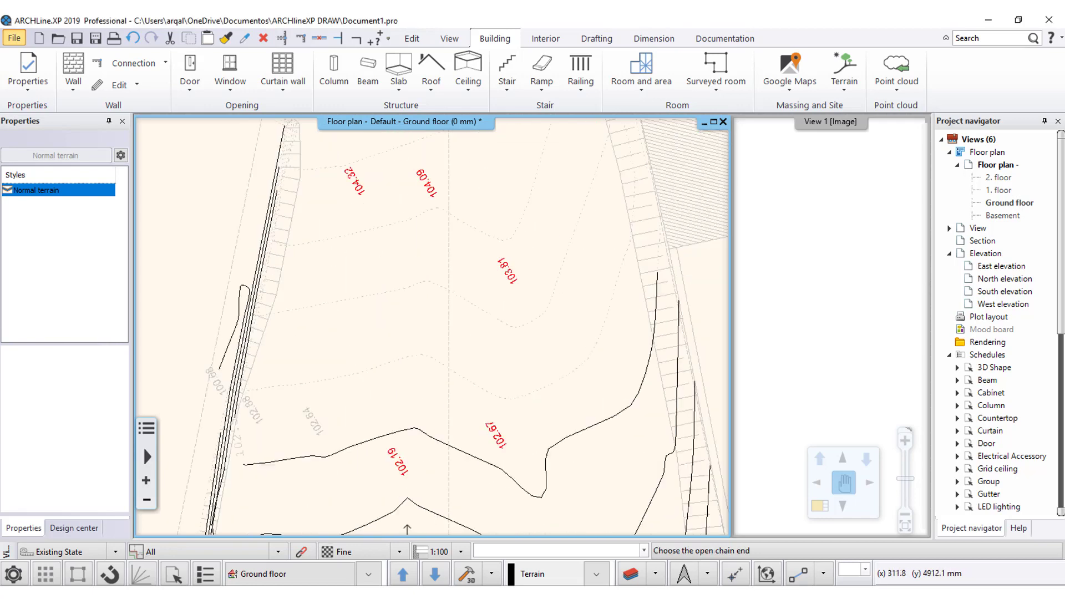
pyautogui.scroll(2, 463, 392)
pyautogui.click(462, 395)
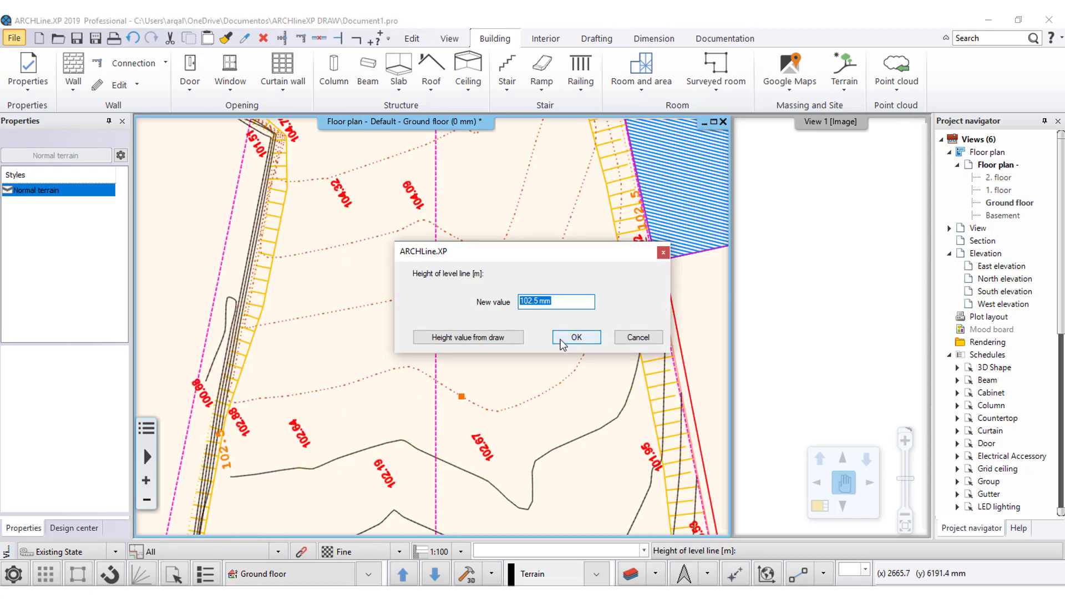
pyautogui.write('103')
pyautogui.click(561, 339)
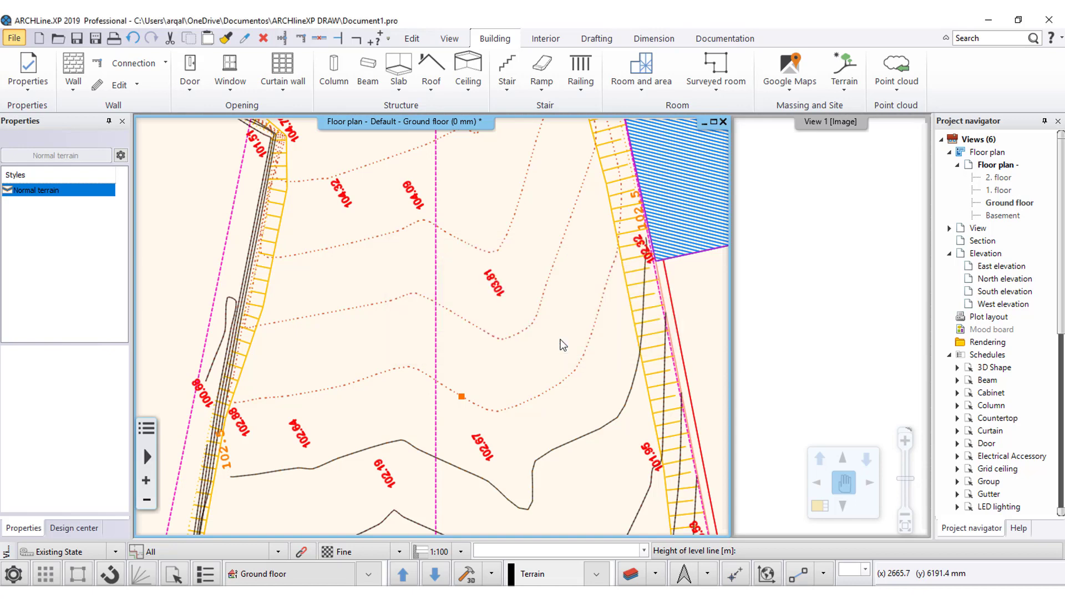
pyautogui.click(491, 328)
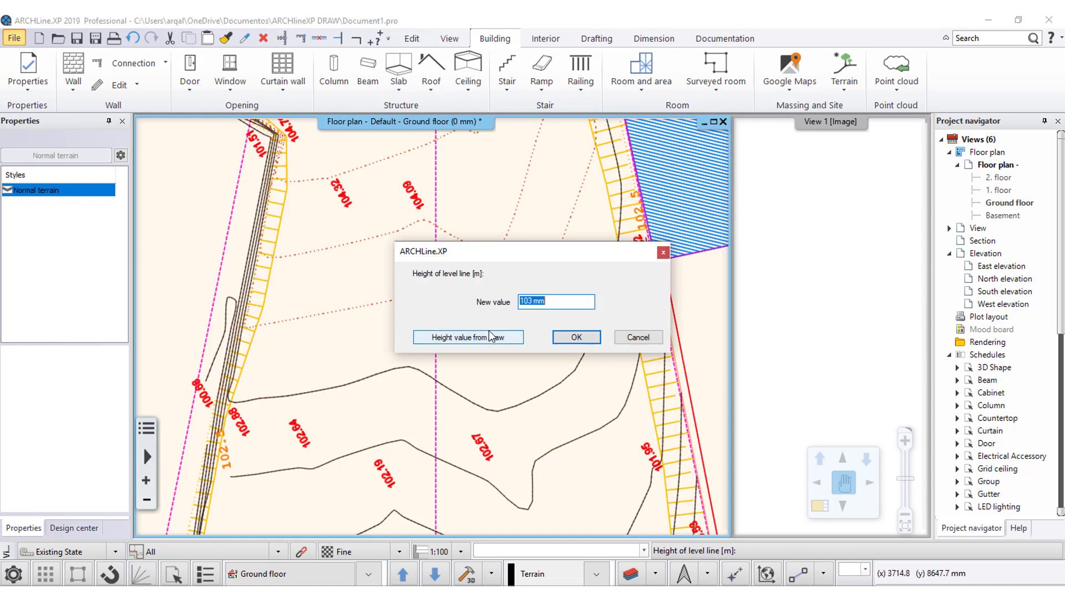
pyautogui.write('10')
pyautogui.write('3')
pyautogui.write('.81')
pyautogui.click(577, 337)
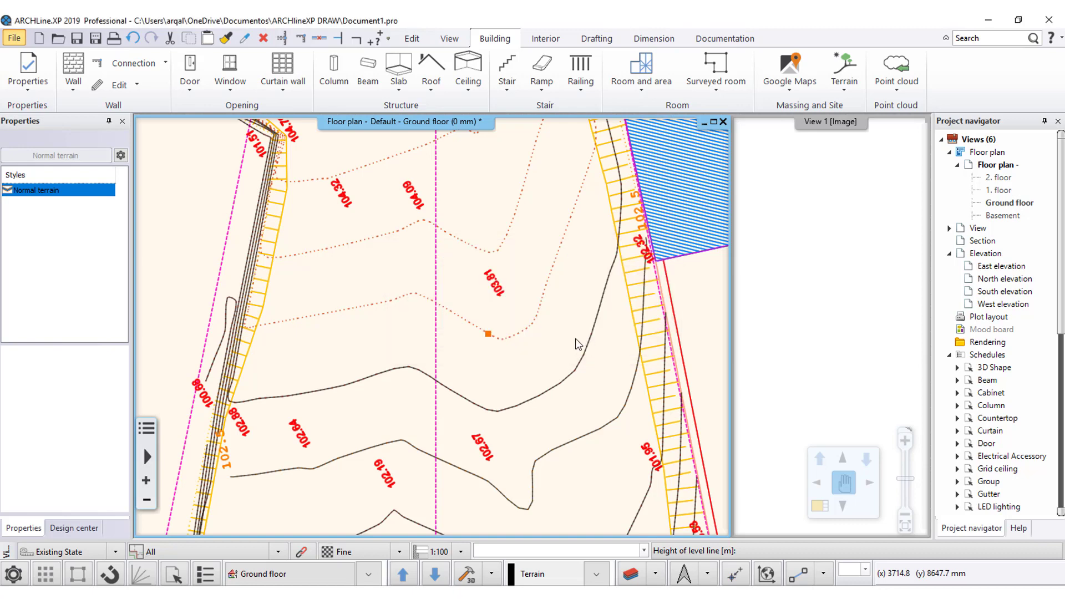
pyautogui.click(389, 233)
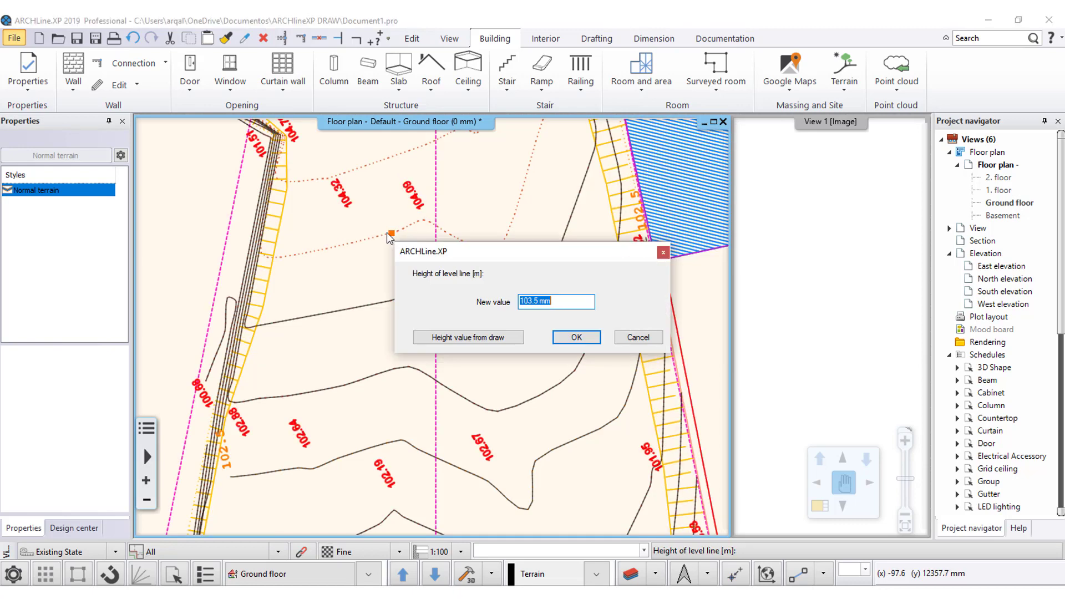
pyautogui.write('103.81')
pyautogui.press('Return')
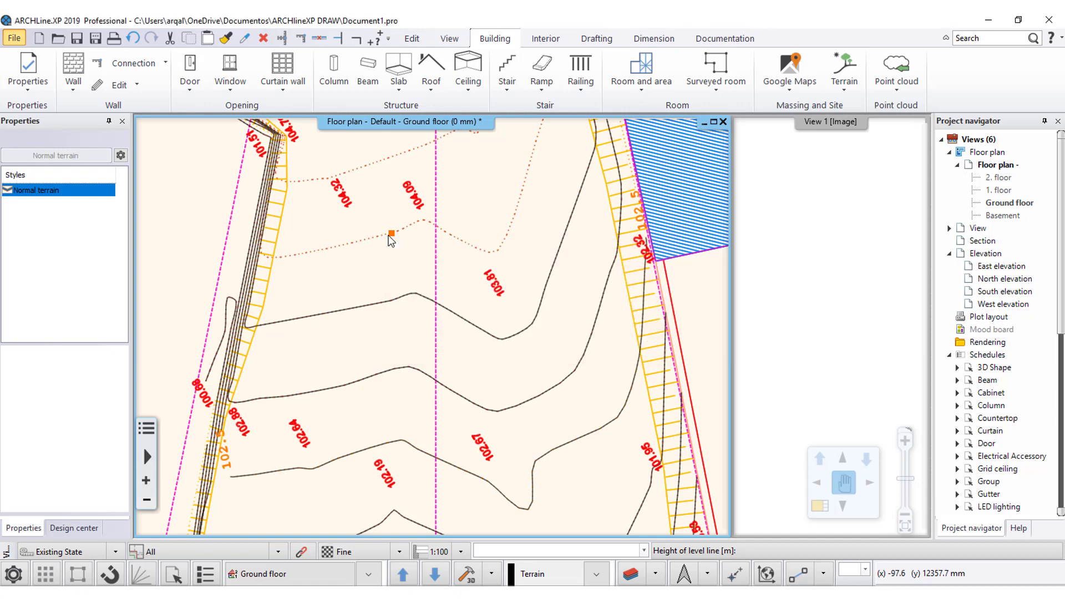
# Step: Give two more contour lines level-line heights, the second at 105
pyautogui.rightClick(383, 209)
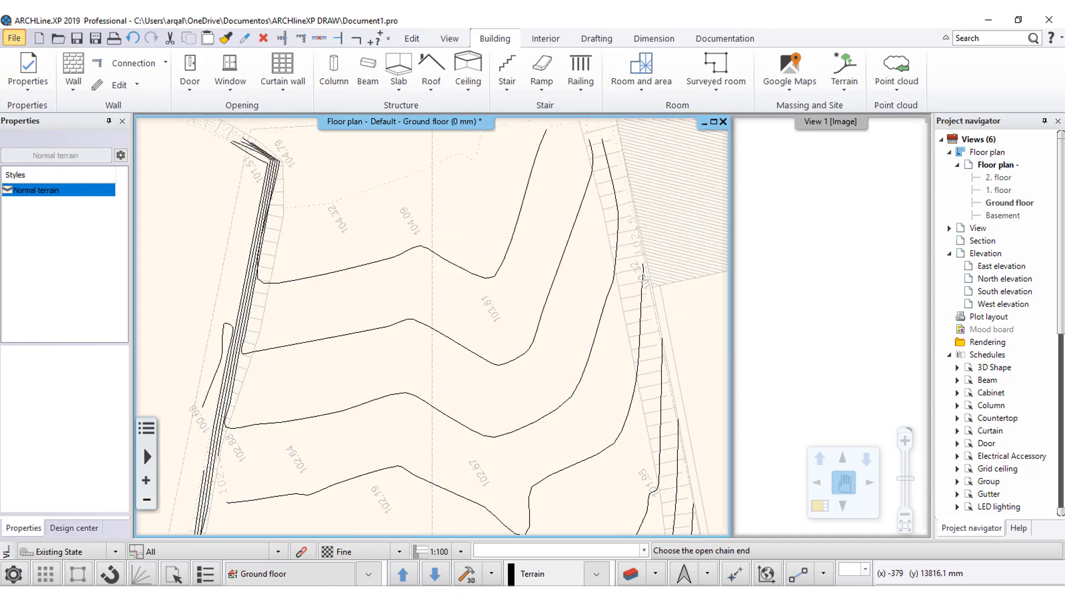
pyautogui.click(392, 387)
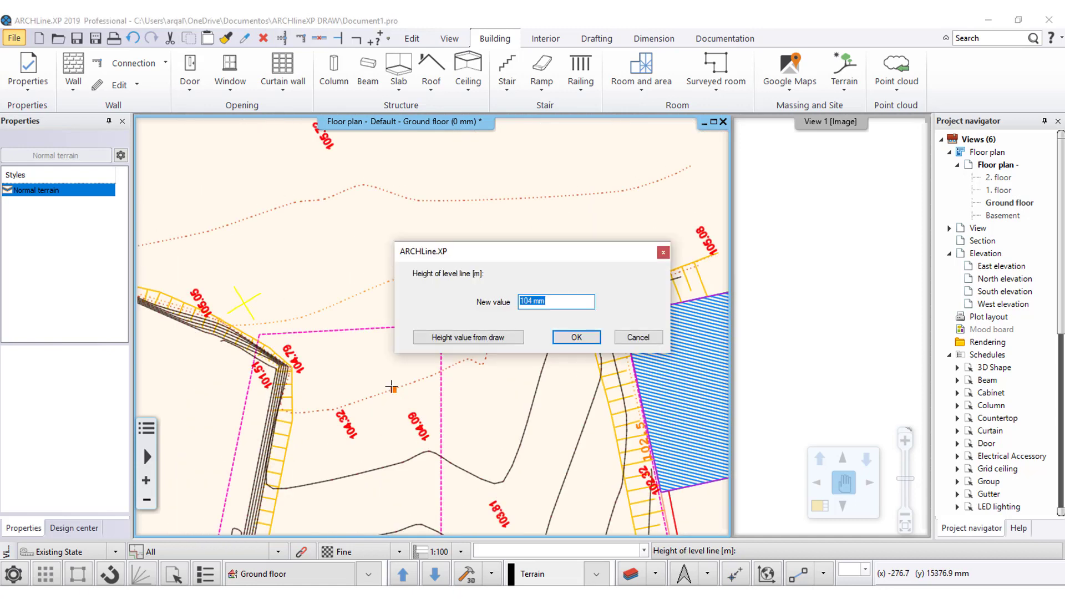
pyautogui.write('10')
pyautogui.click(576, 337)
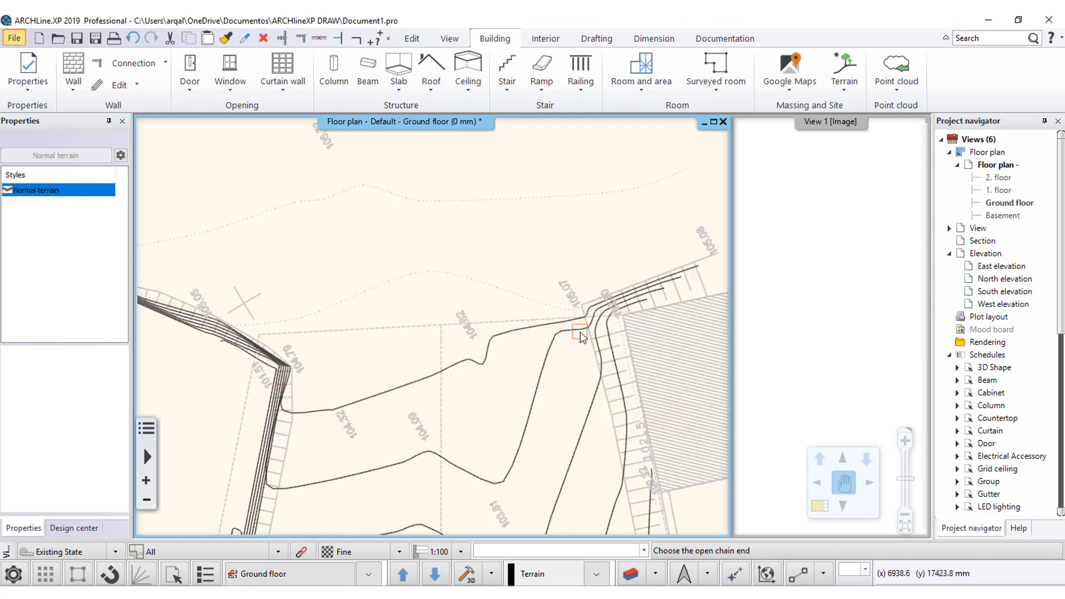
pyautogui.click(459, 280)
pyautogui.write('105')
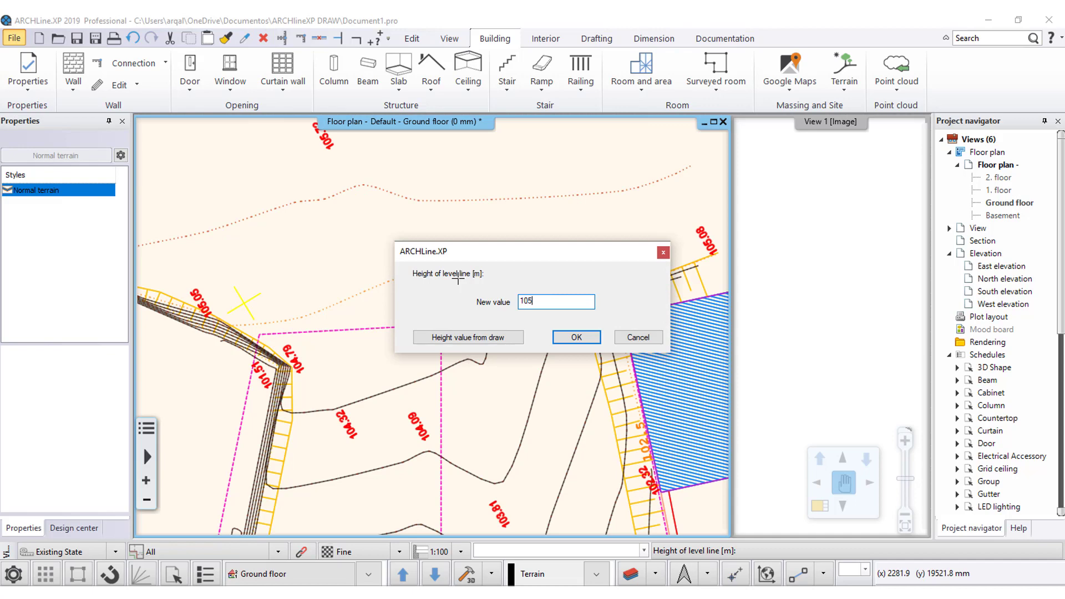
pyautogui.press('Return')
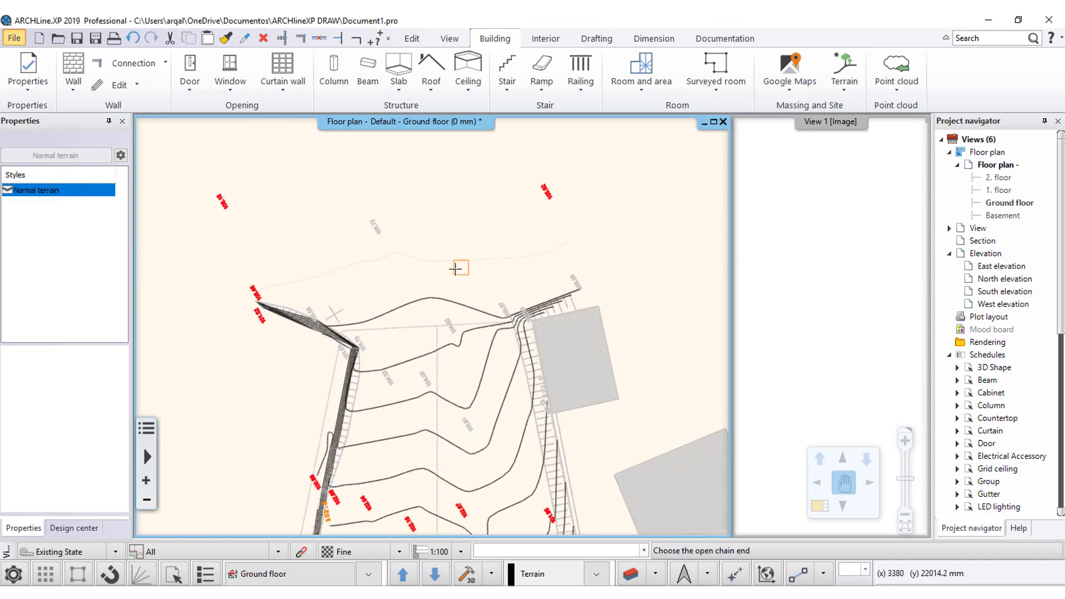
# Step: Set the dotted contour line's height to 105.5, then recentre the contoured site
pyautogui.scroll(1, 344, 306)
pyautogui.scroll(1, 409, 299)
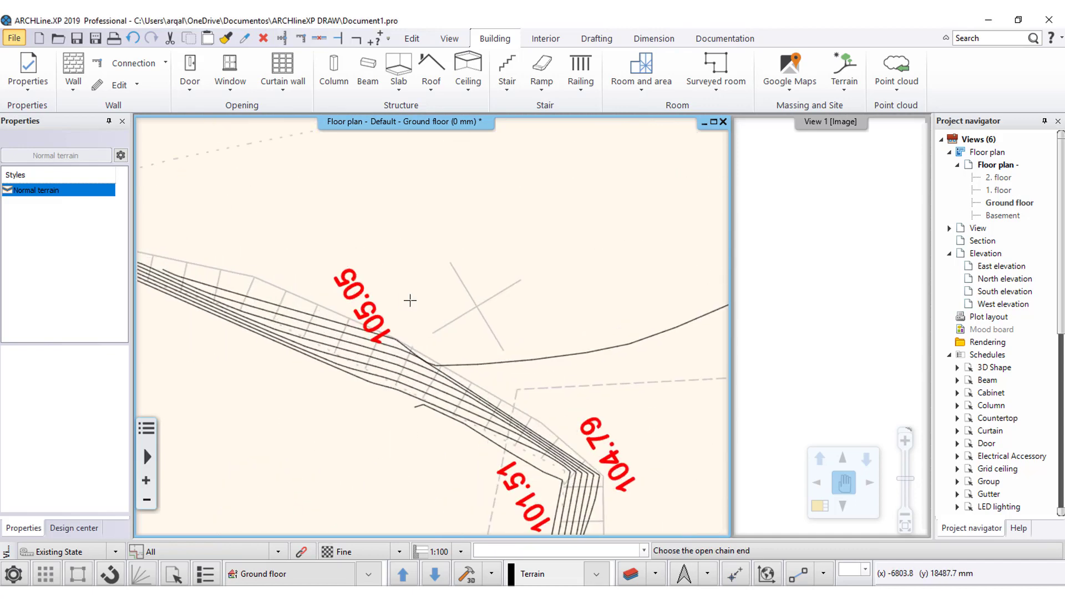
pyautogui.scroll(1, 418, 318)
pyautogui.scroll(-1, 417, 318)
pyautogui.scroll(-1, 418, 319)
pyautogui.scroll(-1, 447, 325)
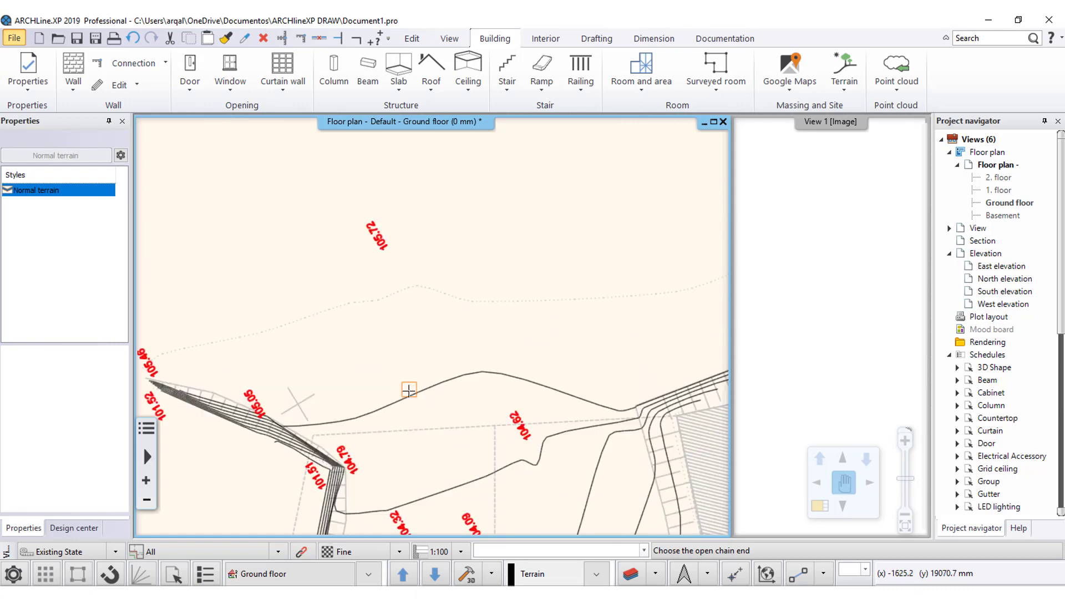
pyautogui.click(496, 302)
pyautogui.write('105.5')
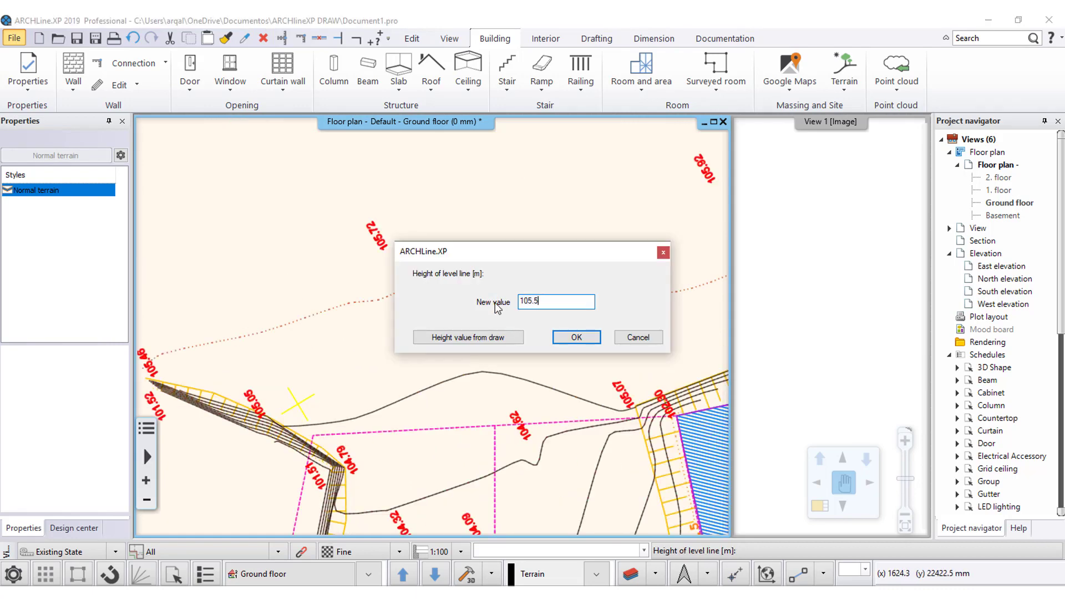
pyautogui.press('Return')
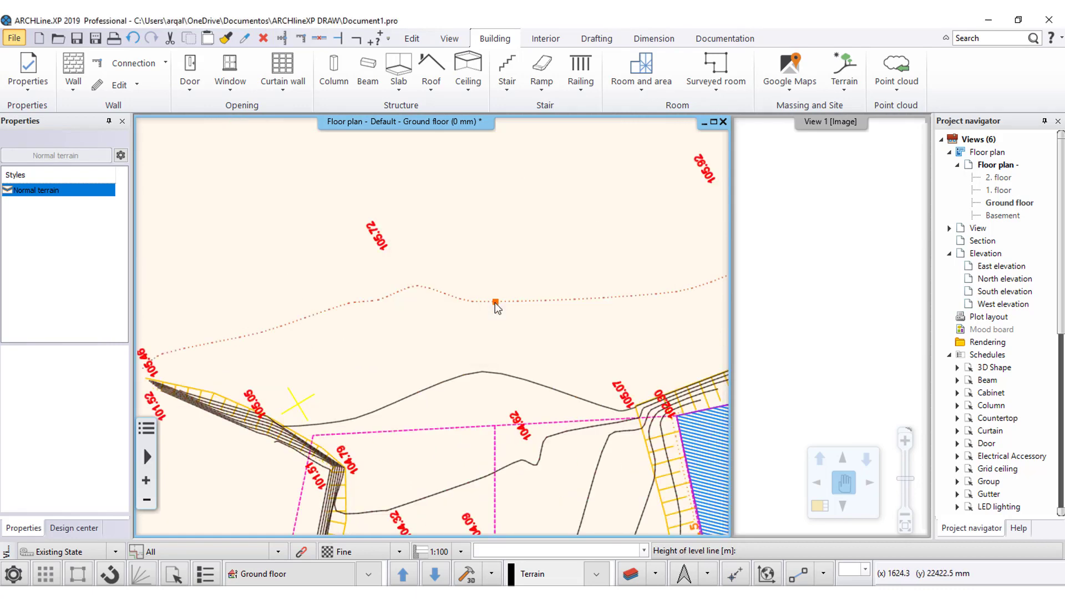
pyautogui.scroll(-2, 496, 304)
pyautogui.scroll(-2, 496, 304)
pyautogui.scroll(-2, 496, 305)
pyautogui.scroll(-1, 496, 304)
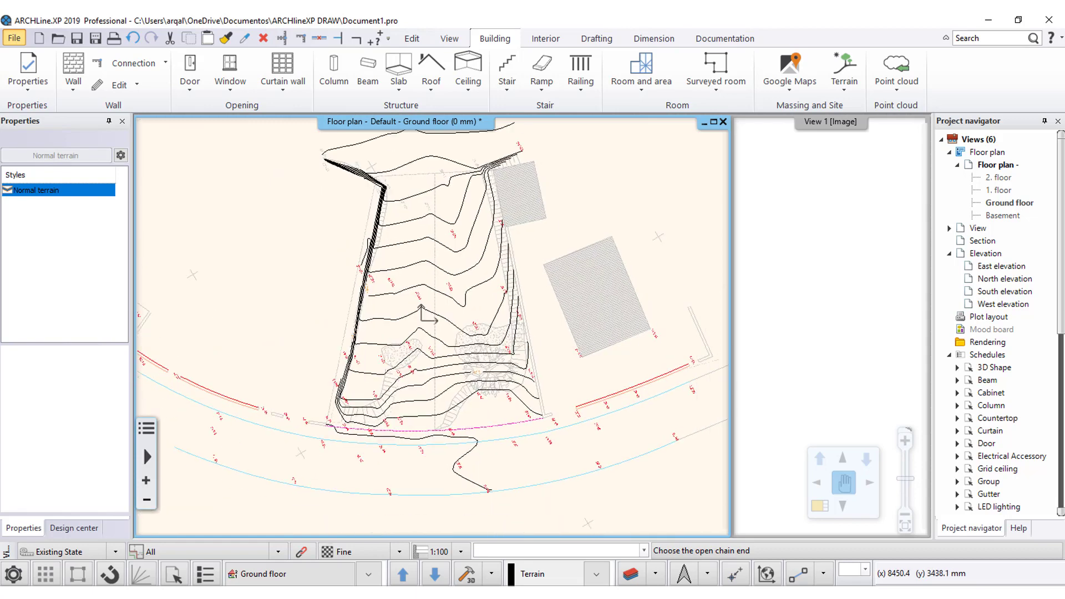
pyautogui.scroll(-1, 438, 416)
pyautogui.scroll(-1, 439, 416)
pyautogui.scroll(-1, 438, 417)
pyautogui.scroll(-1, 438, 417)
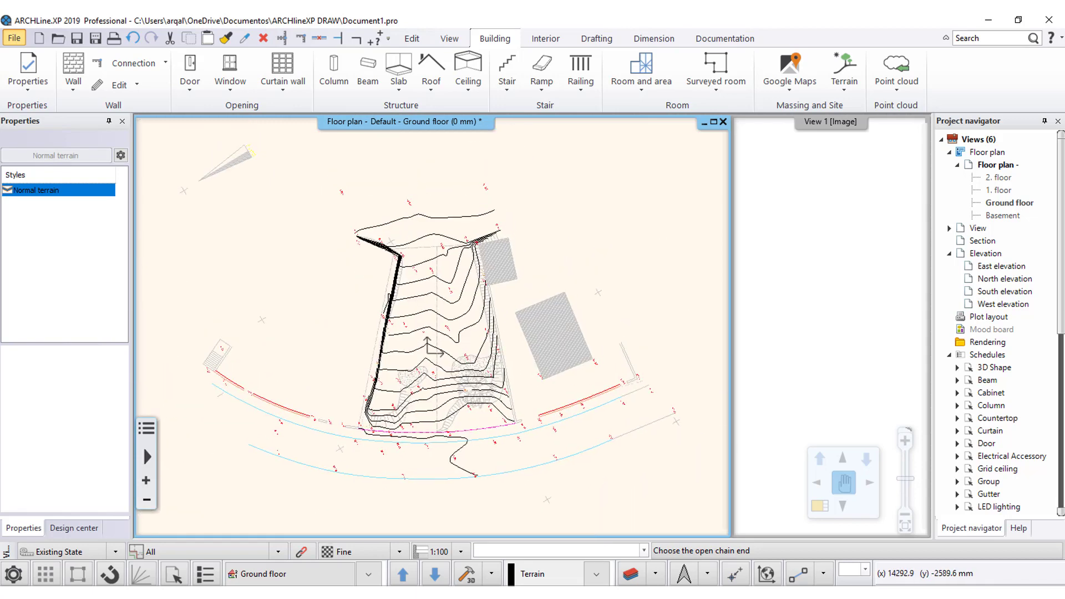
pyautogui.moveTo(489, 325); pyautogui.dragTo(488, 290, button='middle')
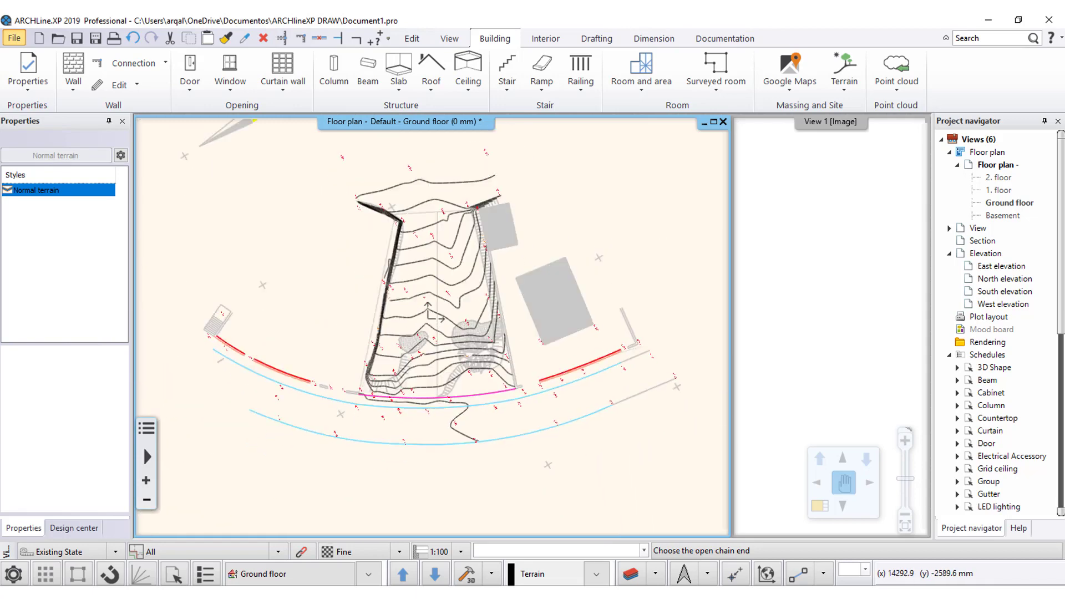
# Step: End contour-line picking and make the View 1 3D window active
pyautogui.click(489, 290)
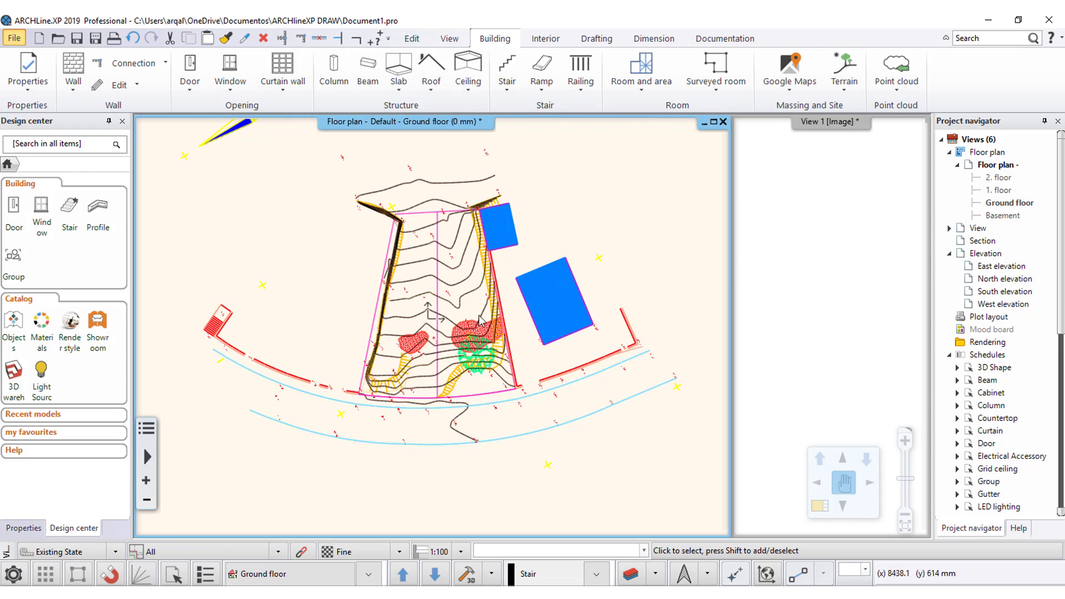
pyautogui.scroll(2, 481, 321)
pyautogui.scroll(2, 480, 321)
pyautogui.scroll(-4, 432, 278)
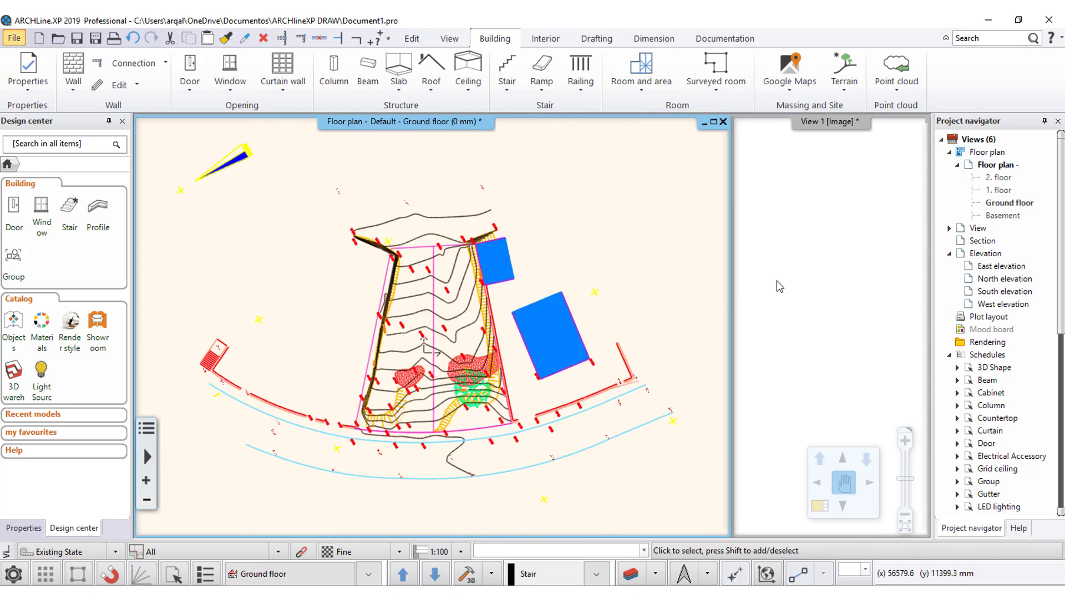
pyautogui.click(812, 280)
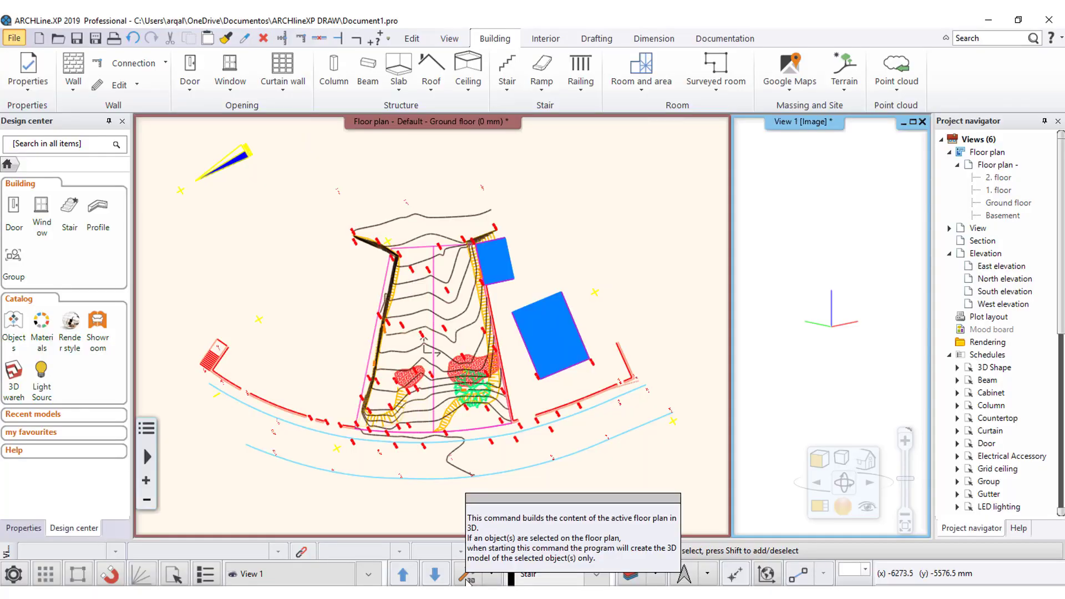
# Step: Build the contour terrain in 3D in View 1 and orbit it to inspect the mesh
pyautogui.click(466, 577)
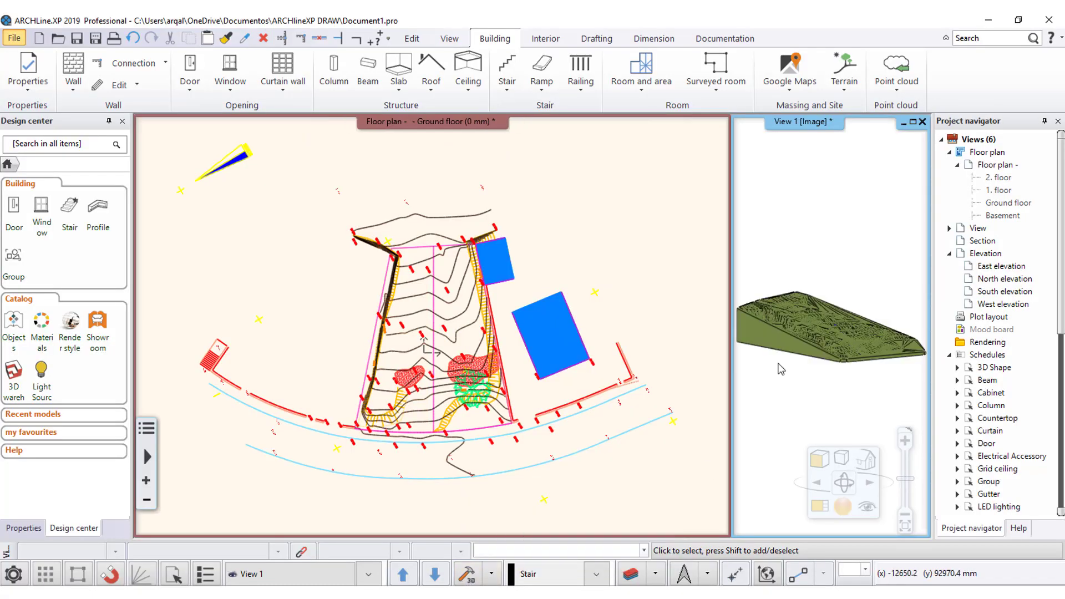
pyautogui.moveTo(849, 487); pyautogui.dragTo(764, 577)
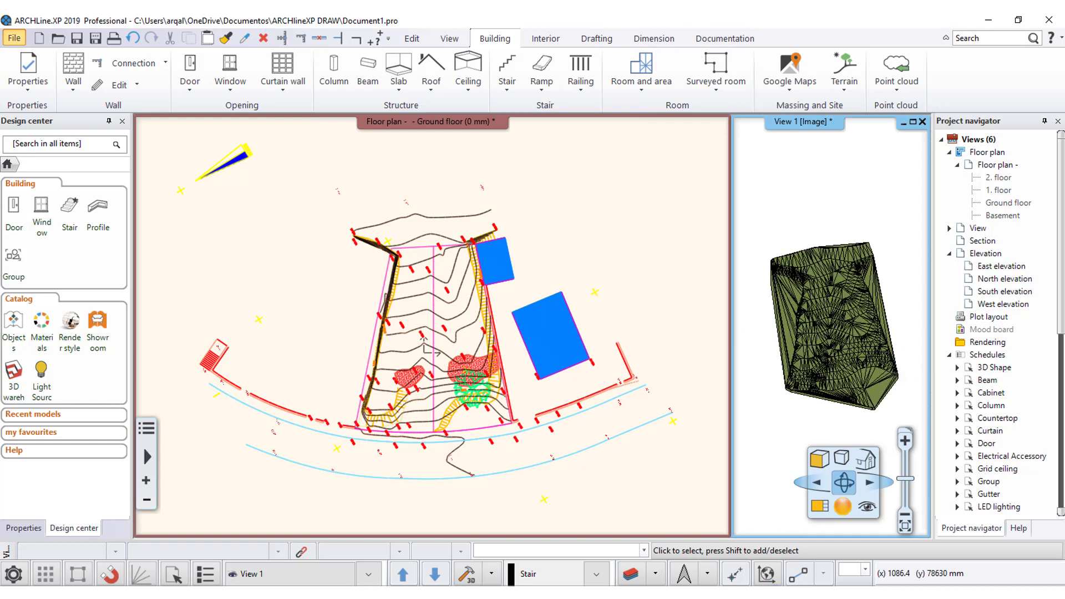
pyautogui.scroll(3, 841, 348)
pyautogui.scroll(-2, 844, 345)
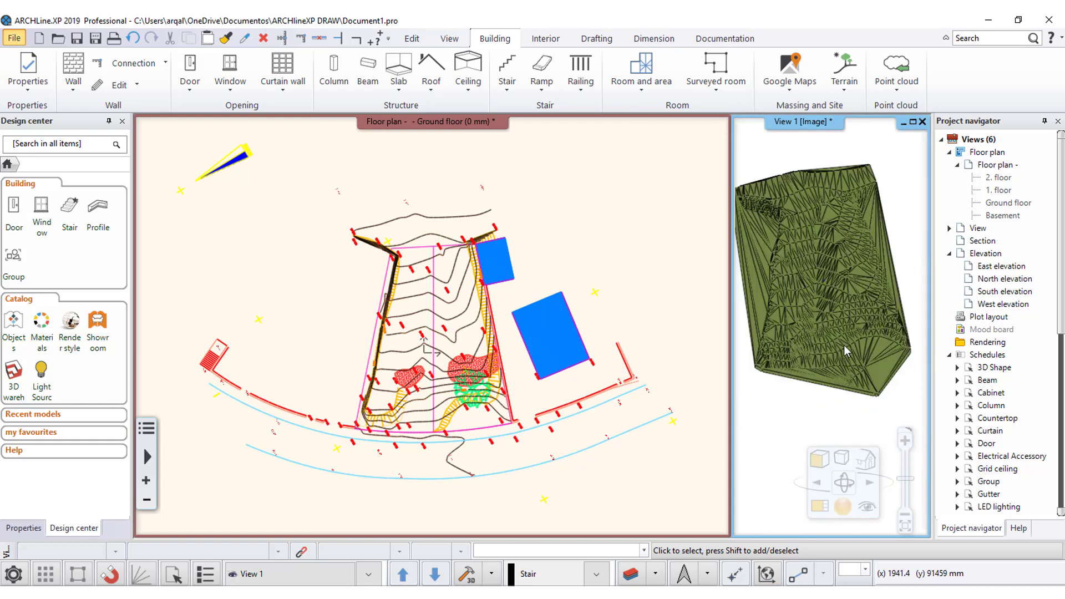
pyautogui.scroll(3, 847, 295)
pyautogui.scroll(-4, 833, 382)
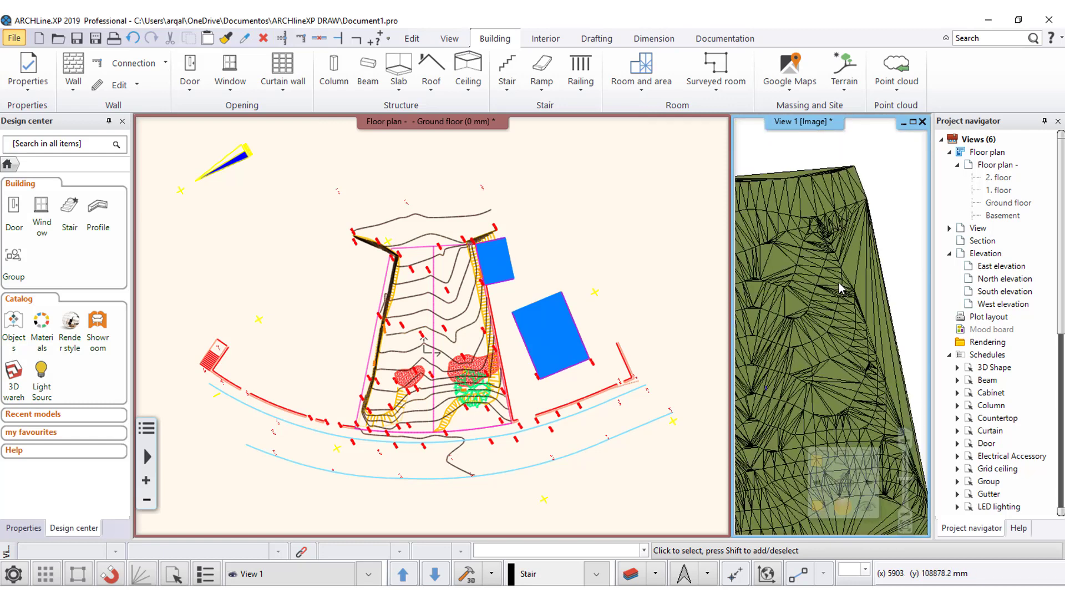
pyautogui.scroll(3, 833, 383)
pyautogui.scroll(-4, 866, 388)
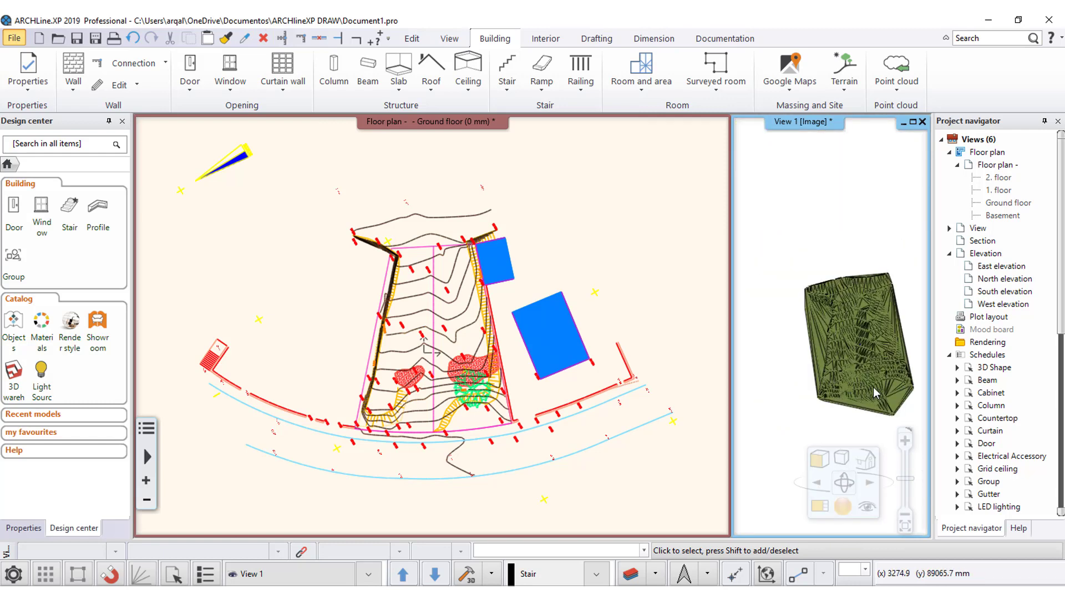
pyautogui.moveTo(883, 395); pyautogui.dragTo(821, 388)
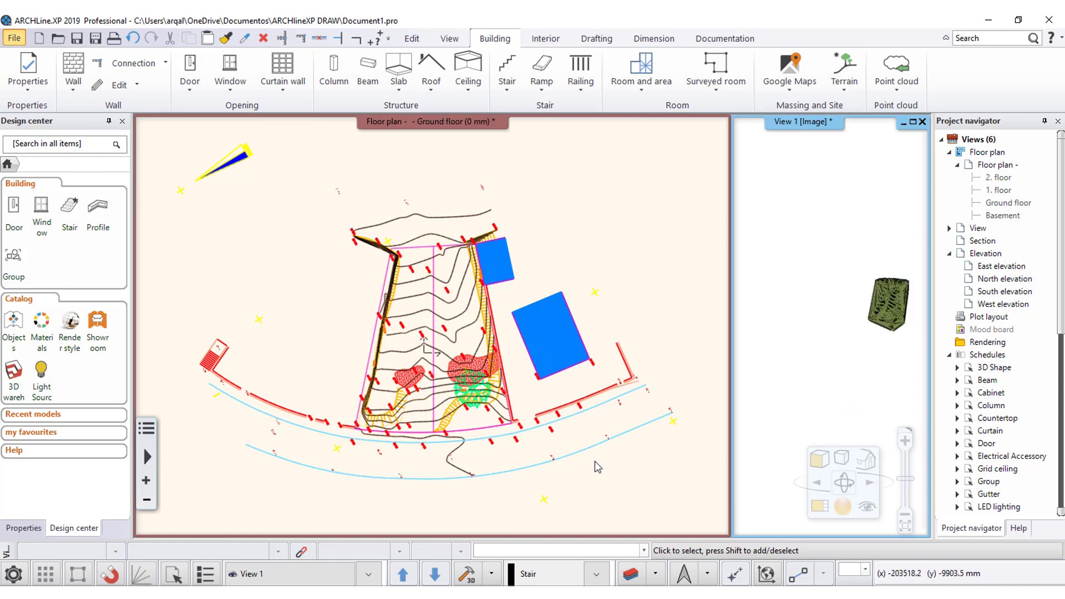
# Step: Pan and zoom the floor plan to frame the site and the blue rectangle's contour area
pyautogui.scroll(2, 595, 461)
pyautogui.scroll(2, 532, 422)
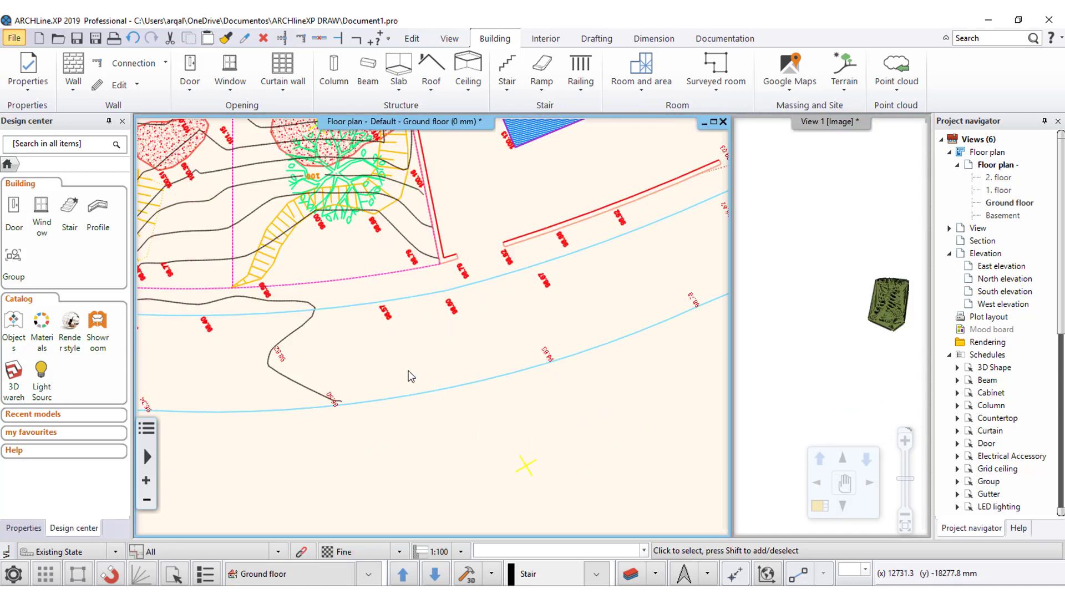
pyautogui.scroll(-2, 411, 376)
pyautogui.scroll(-1, 397, 370)
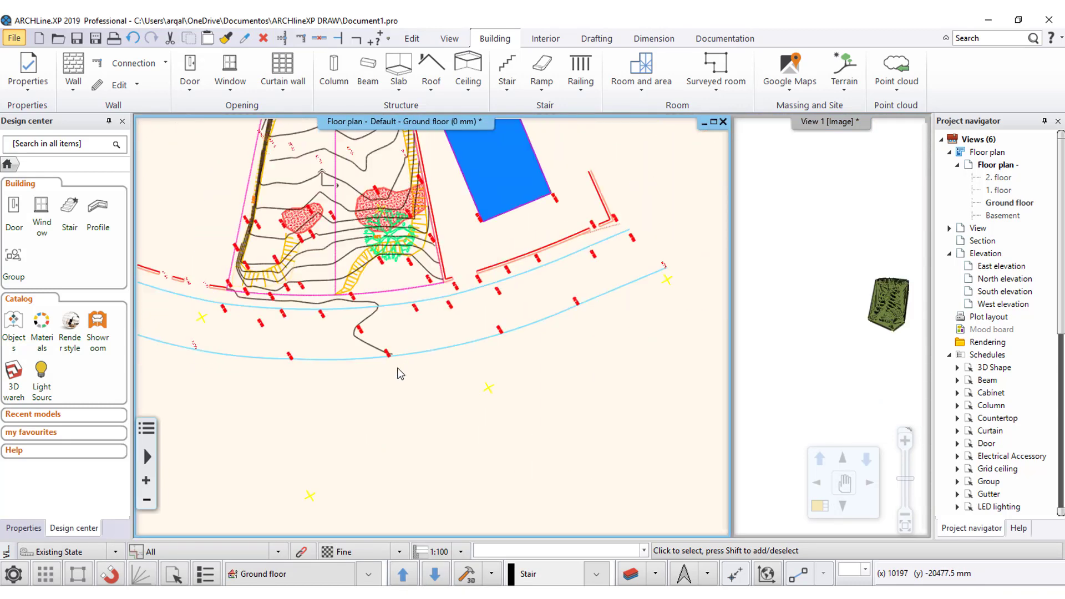
pyautogui.scroll(-2, 231, 336)
pyautogui.moveTo(231, 336); pyautogui.dragTo(316, 342, button='middle')
pyautogui.scroll(2, 420, 348)
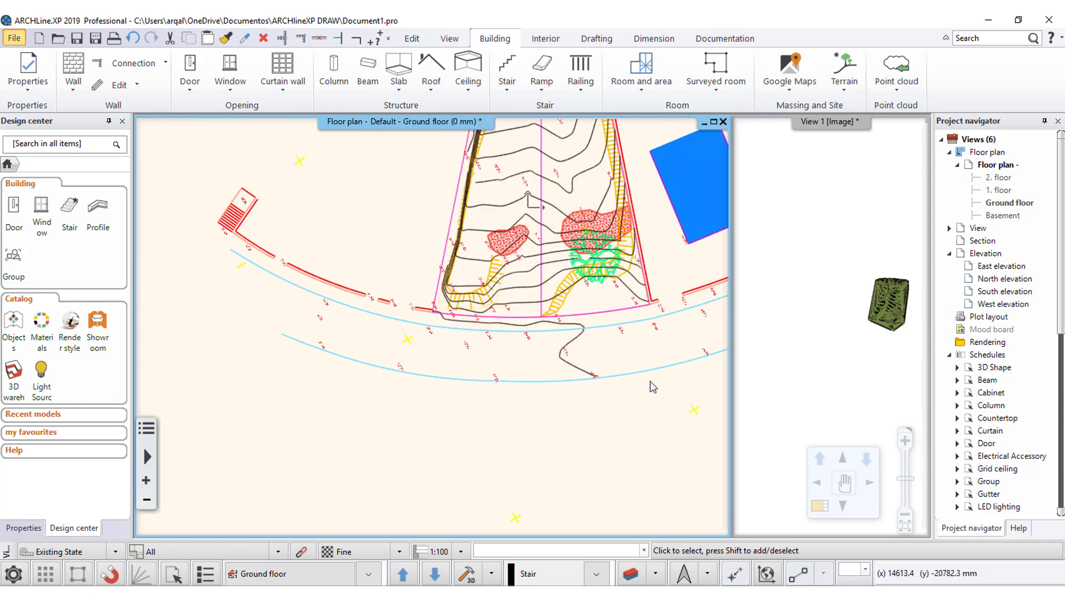
pyautogui.scroll(2, 655, 384)
pyautogui.moveTo(656, 382); pyautogui.dragTo(531, 417, button='middle')
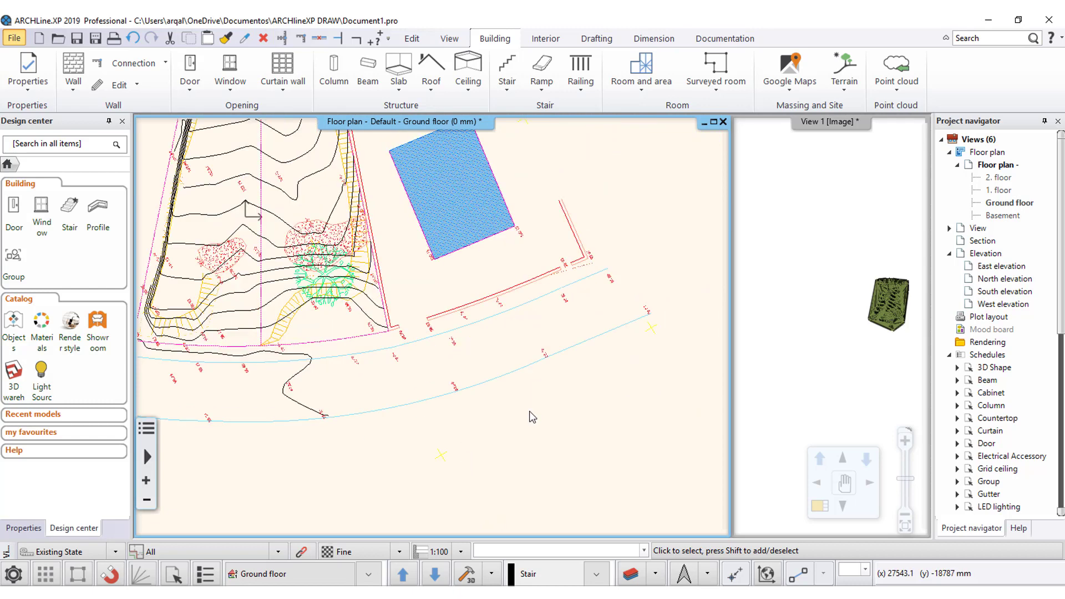
pyautogui.scroll(2, 408, 365)
pyautogui.scroll(1, 408, 364)
pyautogui.scroll(-1, 408, 355)
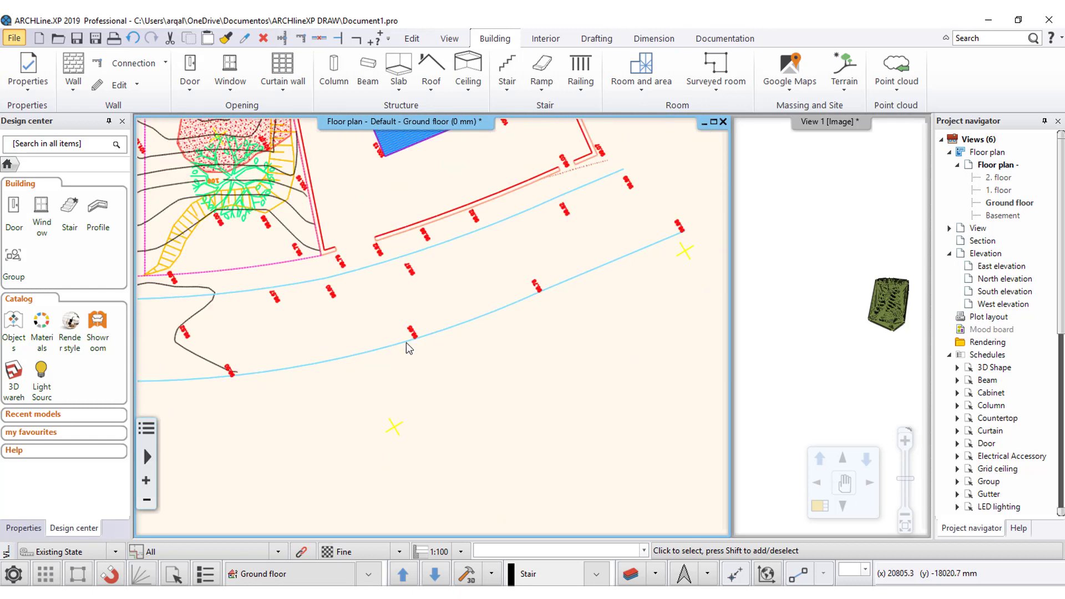
# Step: Orbit the terrain in View 1, then start Terrain > Create > Create new point
pyautogui.click(764, 332)
pyautogui.moveTo(879, 364); pyautogui.dragTo(823, 374)
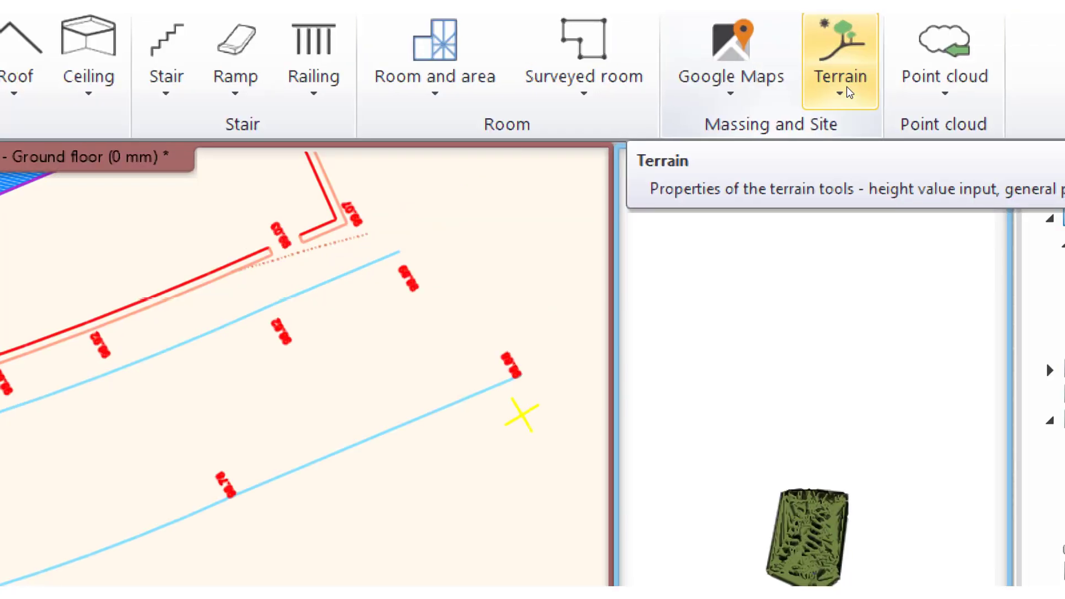
pyautogui.click(847, 90)
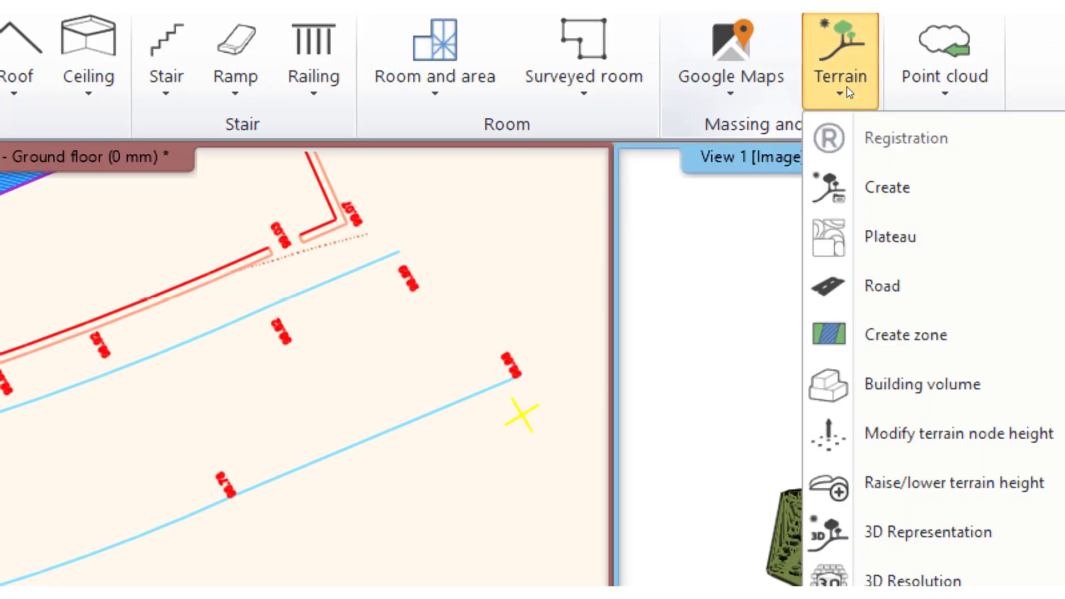
pyautogui.moveTo(868, 136)
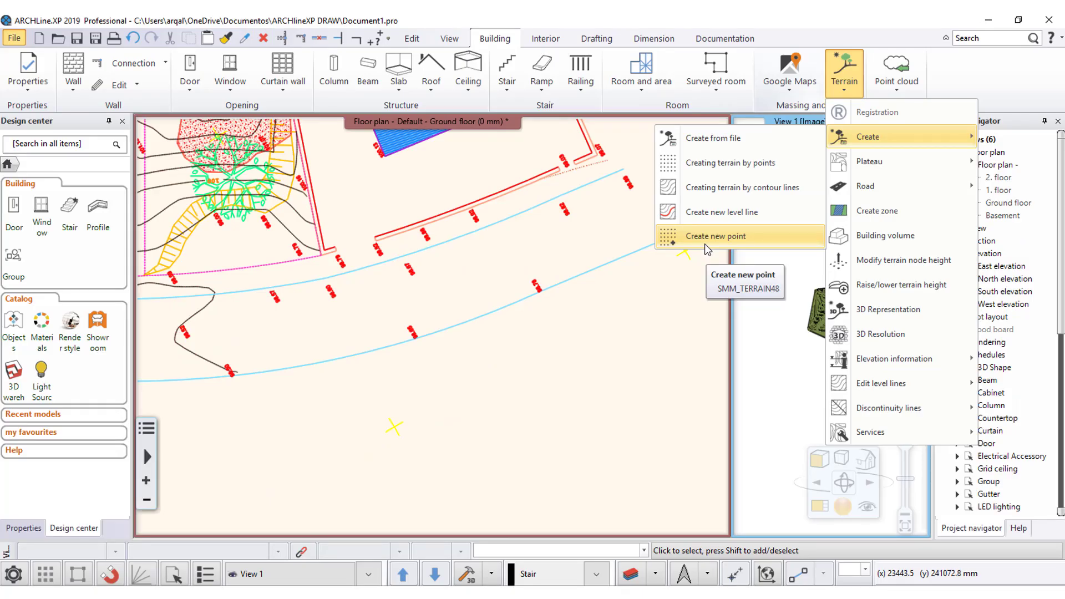
pyautogui.click(705, 236)
# Step: Trace the first road contour as a level line at height 98.65
pyautogui.scroll(3, 444, 314)
pyautogui.scroll(2, 455, 339)
pyautogui.scroll(2, 455, 338)
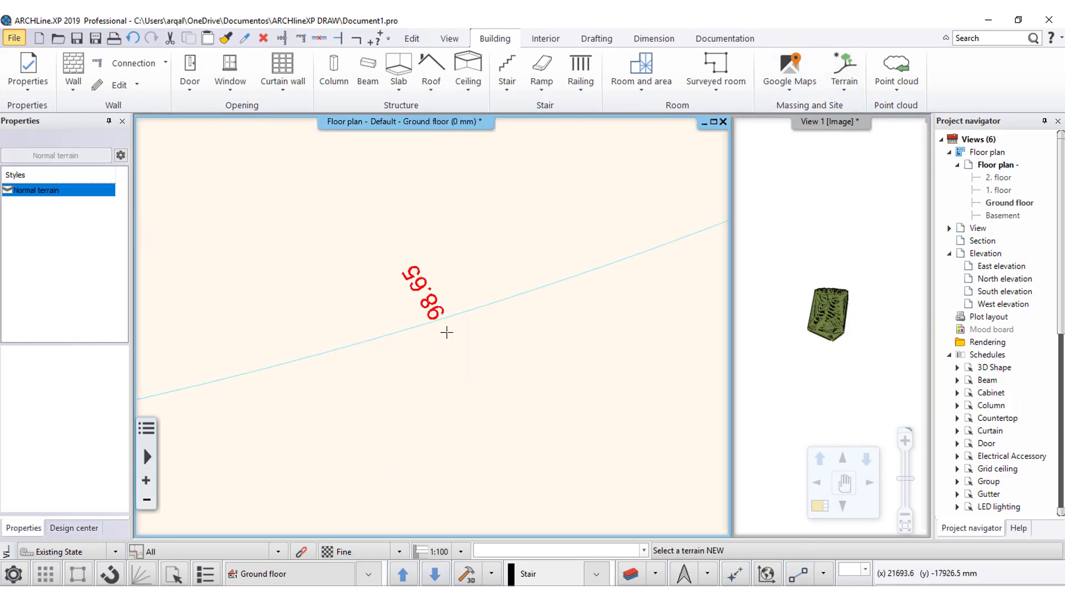
pyautogui.scroll(1, 439, 328)
pyautogui.scroll(-2, 423, 326)
pyautogui.scroll(-4, 374, 333)
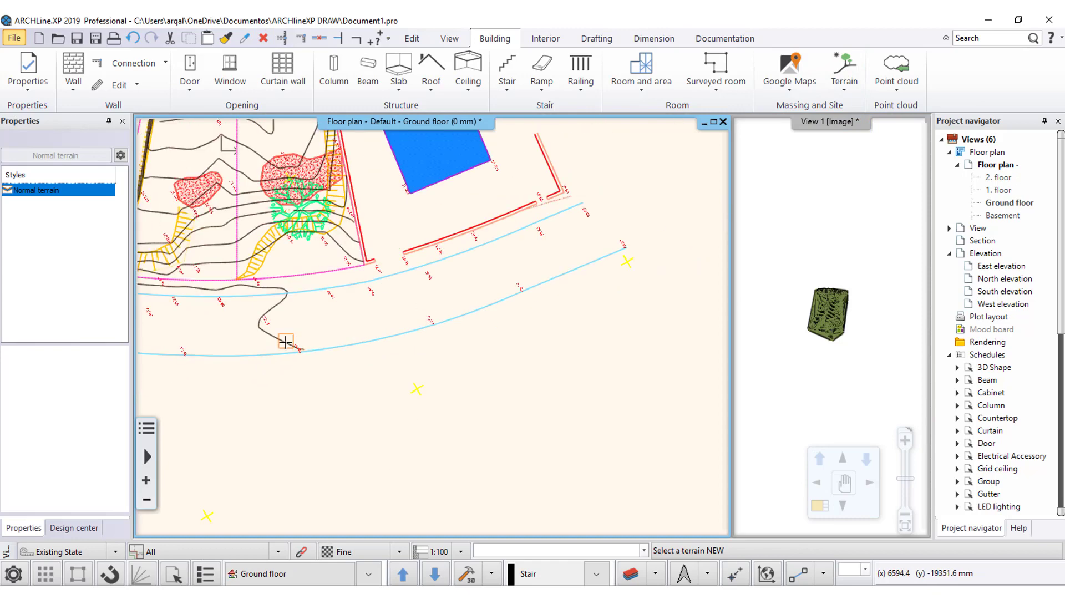
pyautogui.click(285, 342)
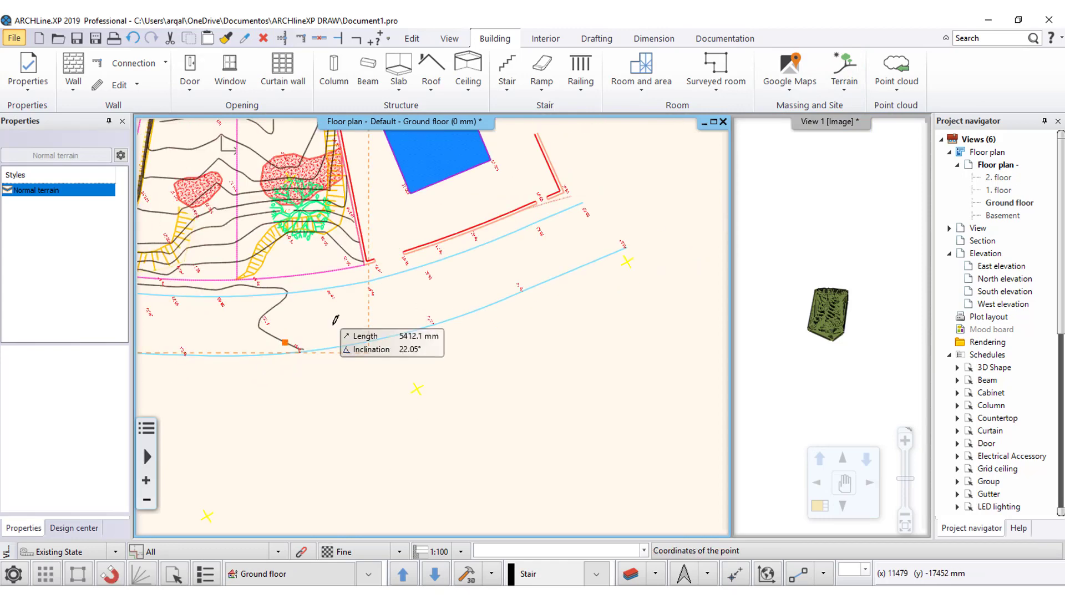
pyautogui.scroll(2, 413, 340)
pyautogui.scroll(2, 427, 328)
pyautogui.scroll(2, 427, 311)
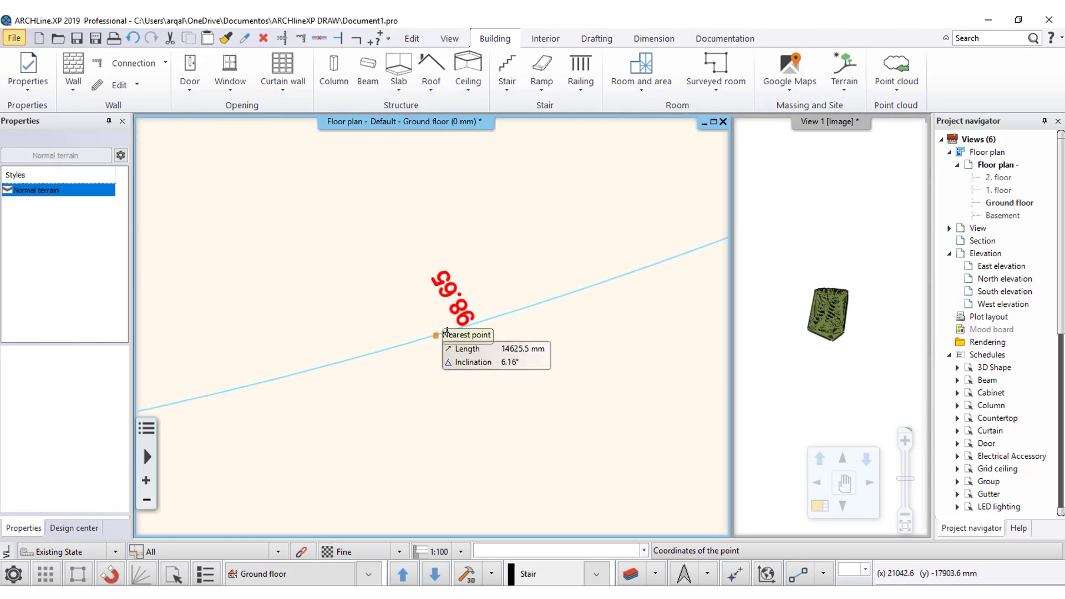
pyautogui.scroll(2, 422, 322)
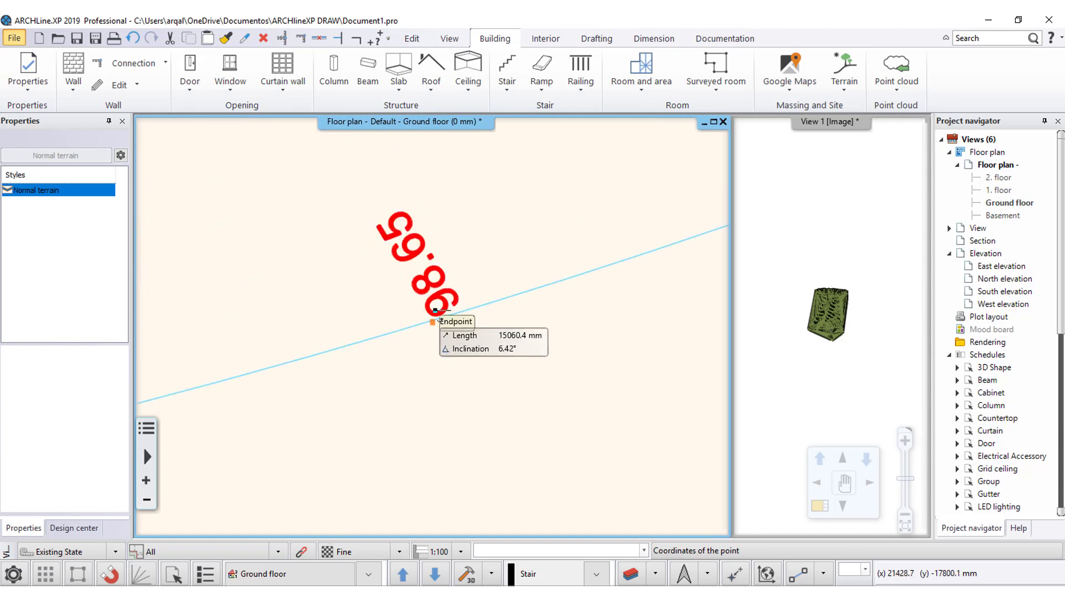
pyautogui.click(436, 311)
pyautogui.write('98')
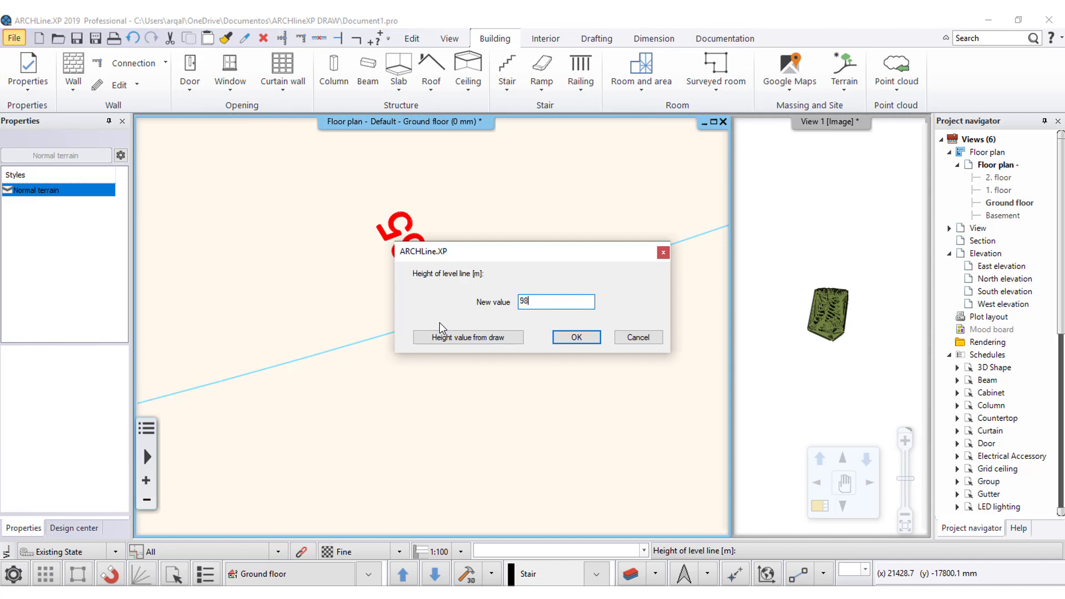
pyautogui.write('.65')
pyautogui.click(568, 339)
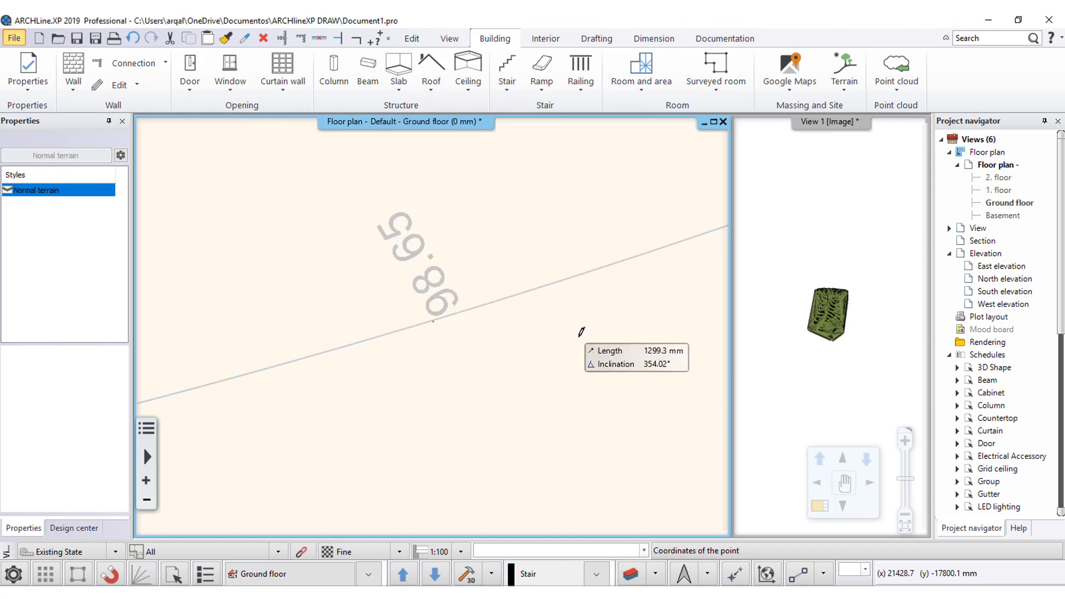
# Step: Trace the next two contours as level lines at heights 98.78 and 98.86
pyautogui.scroll(2, 555, 302)
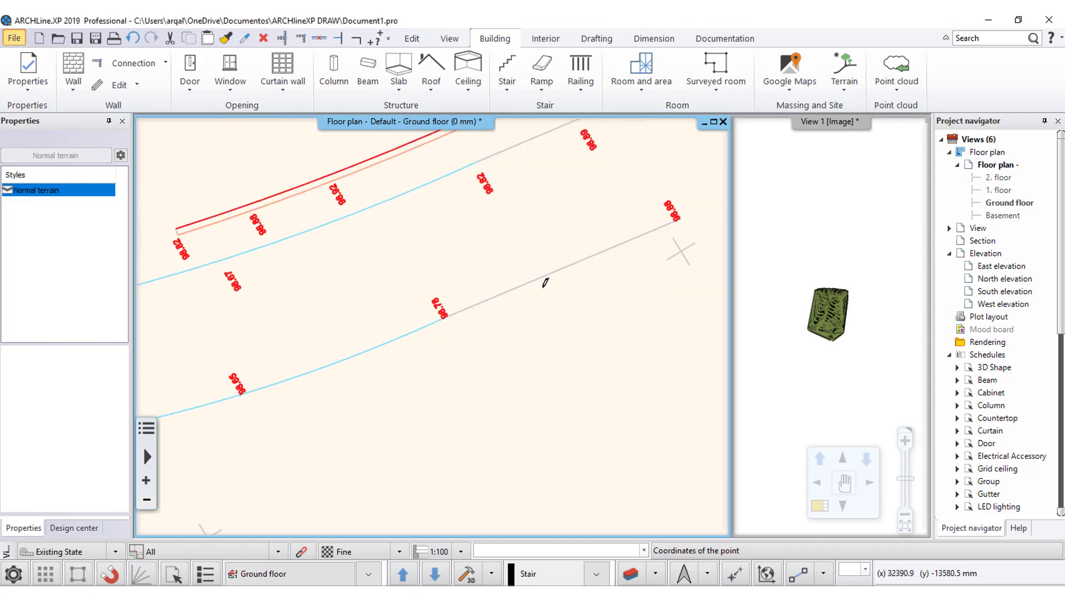
pyautogui.scroll(2, 444, 322)
pyautogui.scroll(2, 362, 342)
pyautogui.click(423, 344)
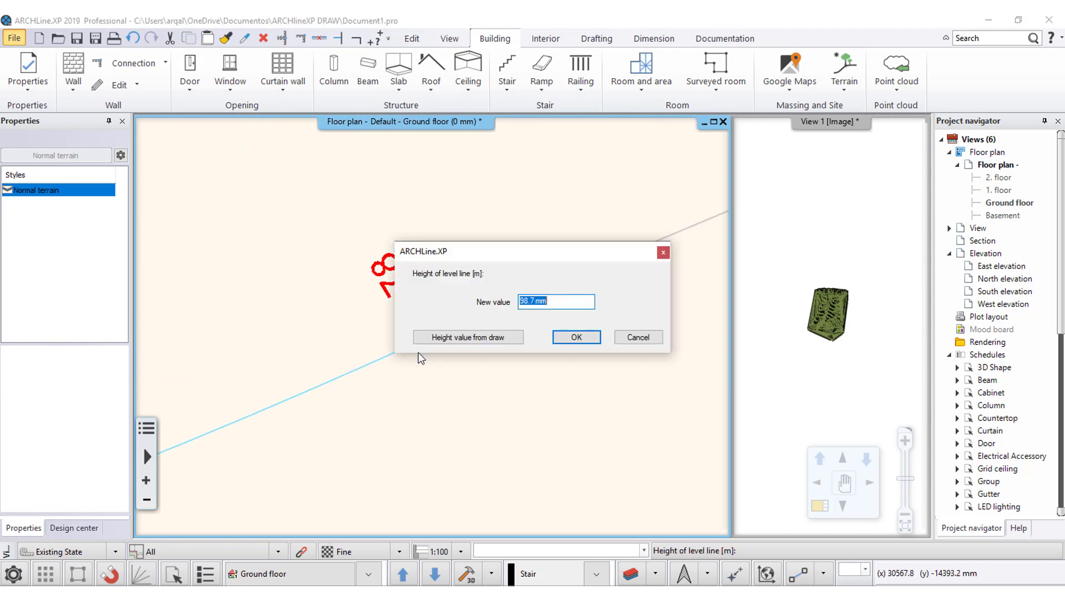
pyautogui.write('98.')
pyautogui.write('78')
pyautogui.click(577, 338)
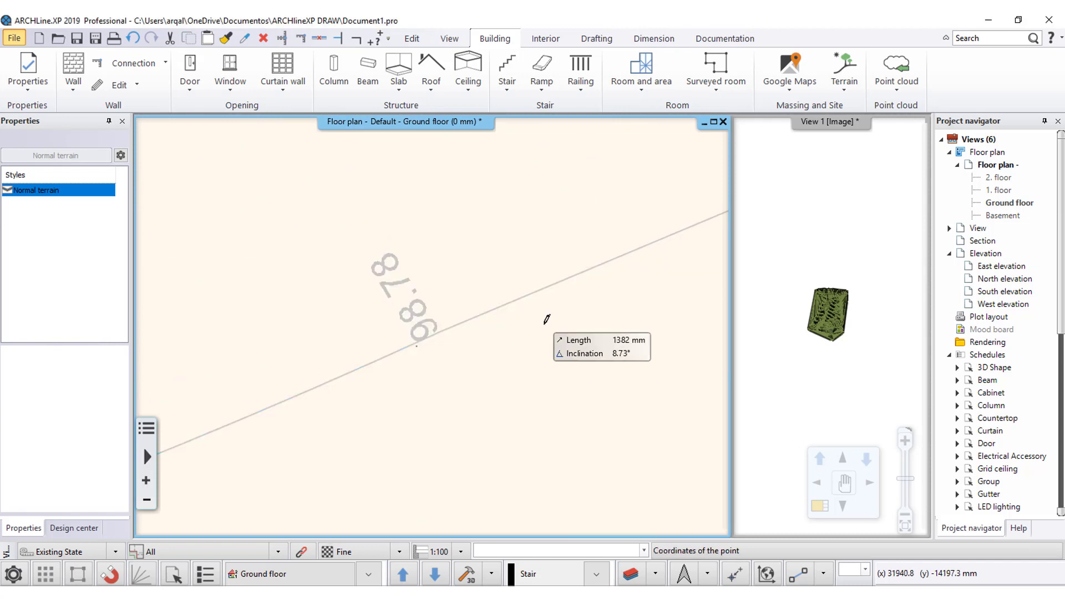
pyautogui.scroll(-2, 524, 324)
pyautogui.scroll(-1, 572, 281)
pyautogui.scroll(2, 522, 304)
pyautogui.scroll(1, 295, 352)
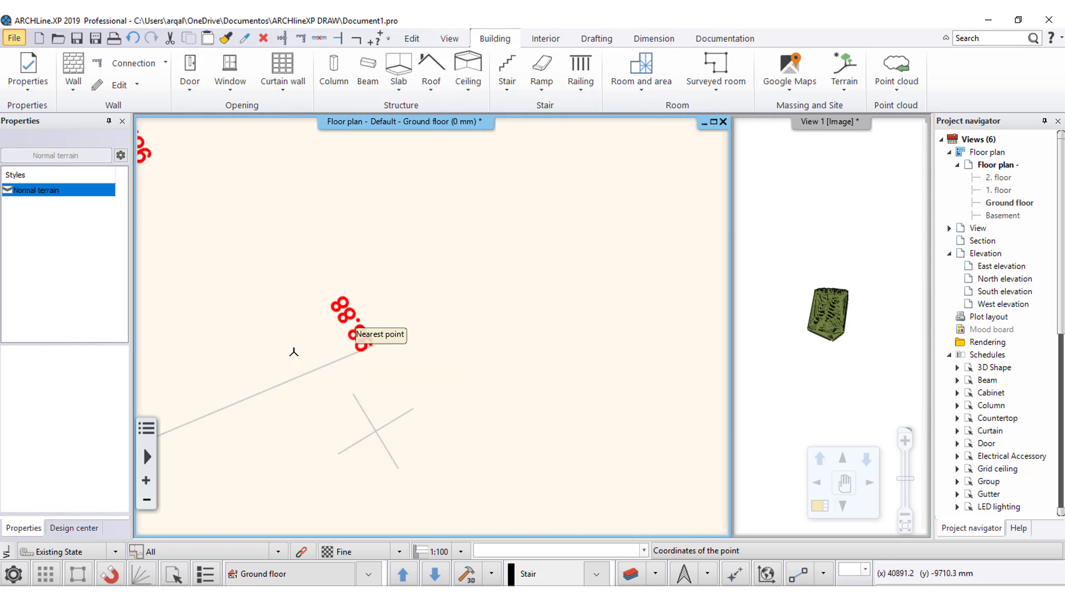
pyautogui.scroll(1, 344, 356)
pyautogui.scroll(1, 344, 355)
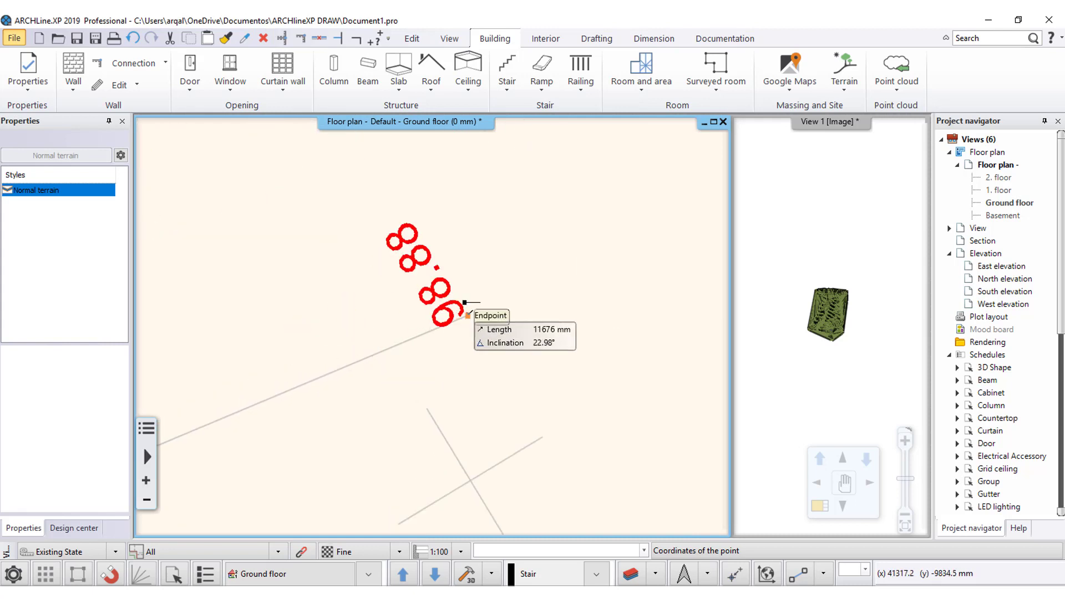
pyautogui.click(468, 316)
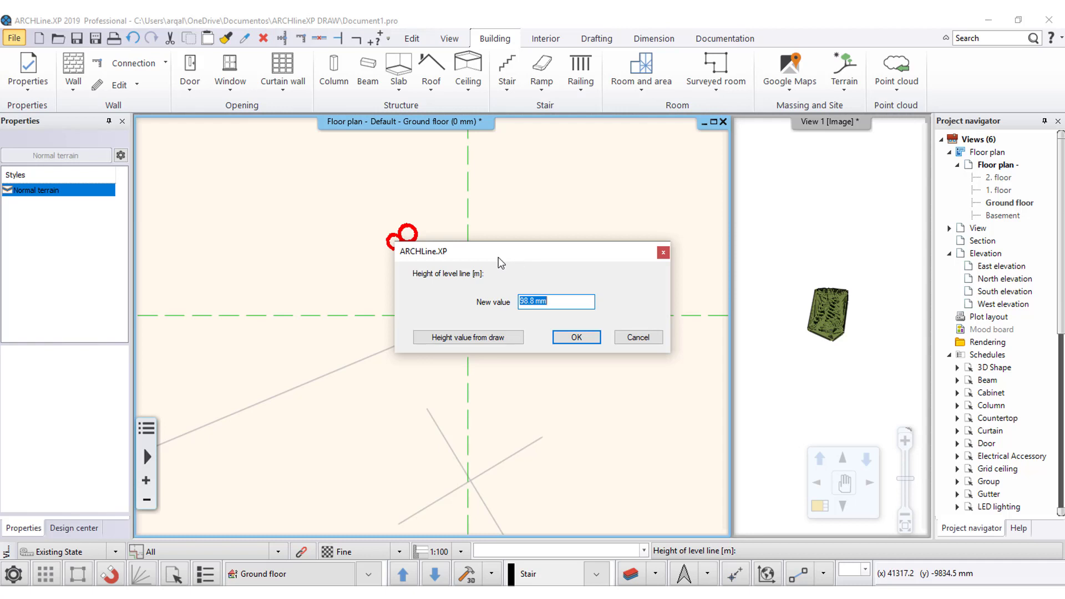
pyautogui.moveTo(499, 258); pyautogui.dragTo(473, 352)
pyautogui.write('98.')
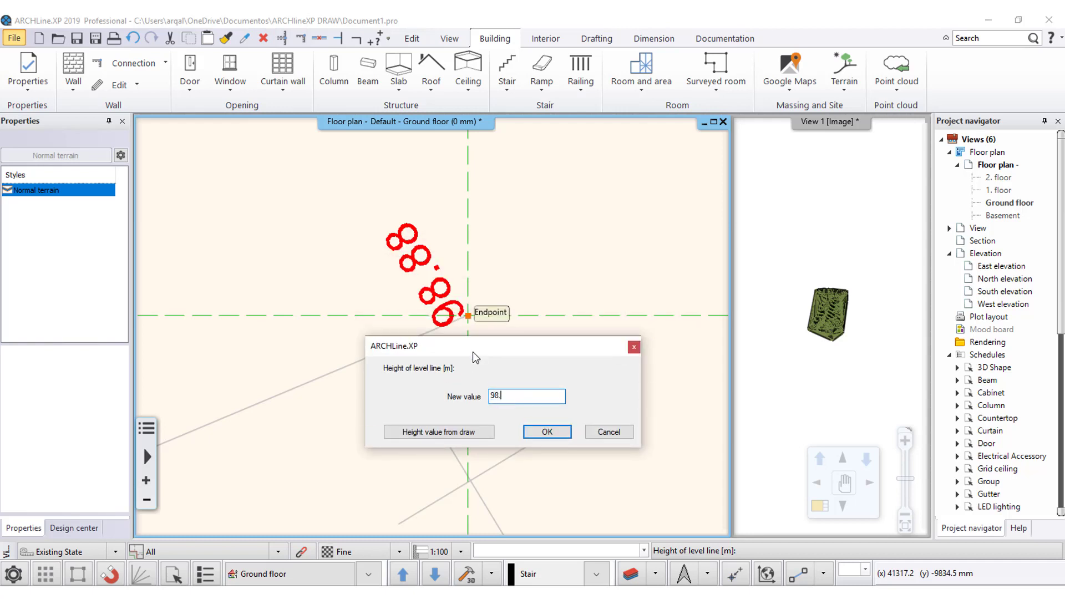
pyautogui.write('86')
pyautogui.click(549, 431)
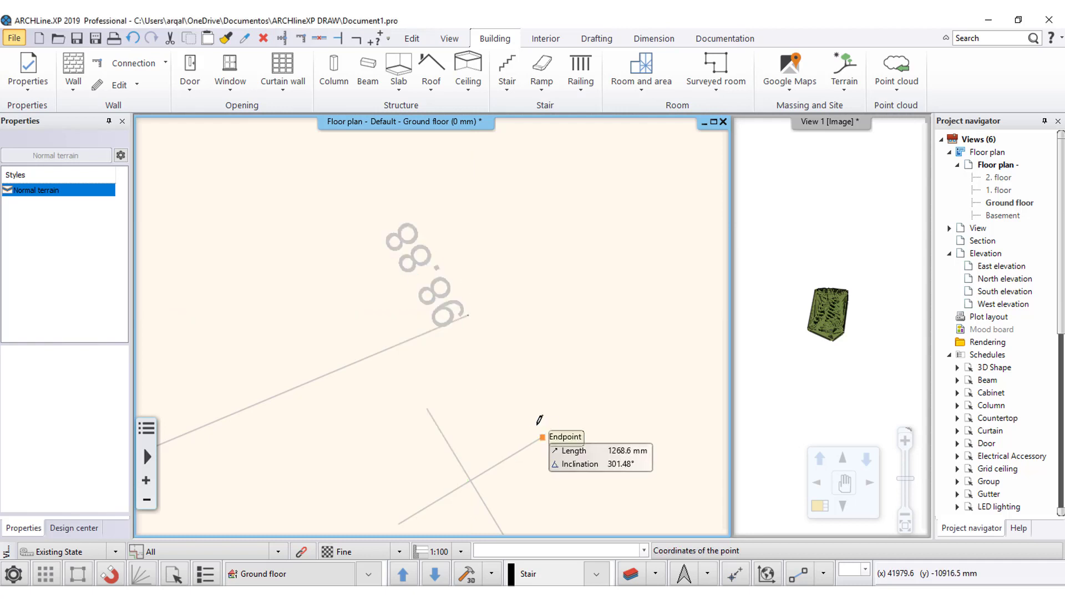
# Step: Add level lines at heights 98.88 and 98.82 on the following contours
pyautogui.scroll(-2, 499, 400)
pyautogui.scroll(2, 482, 261)
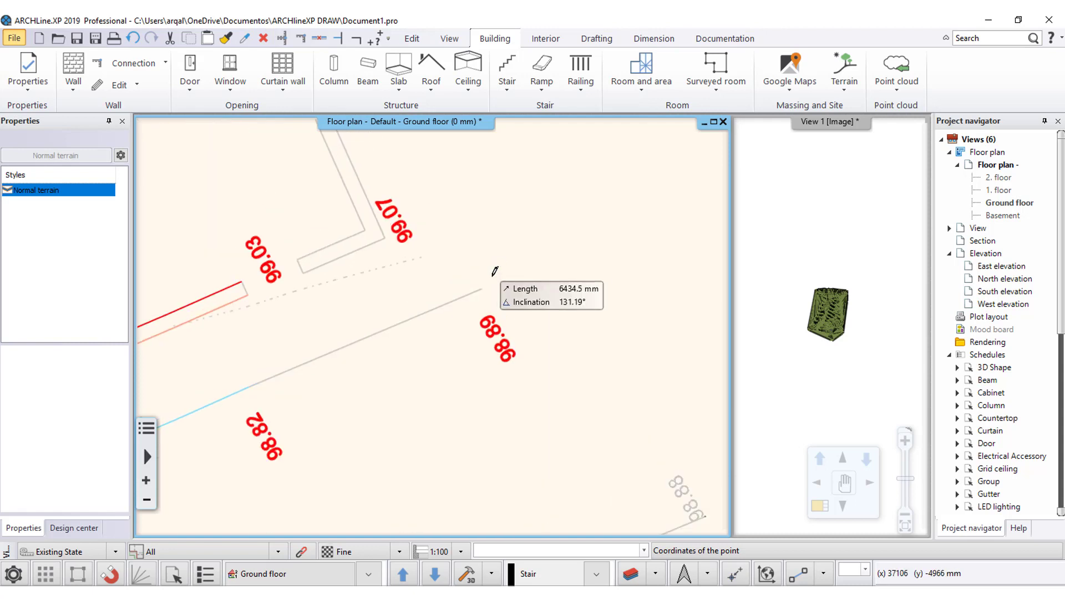
pyautogui.click(483, 282)
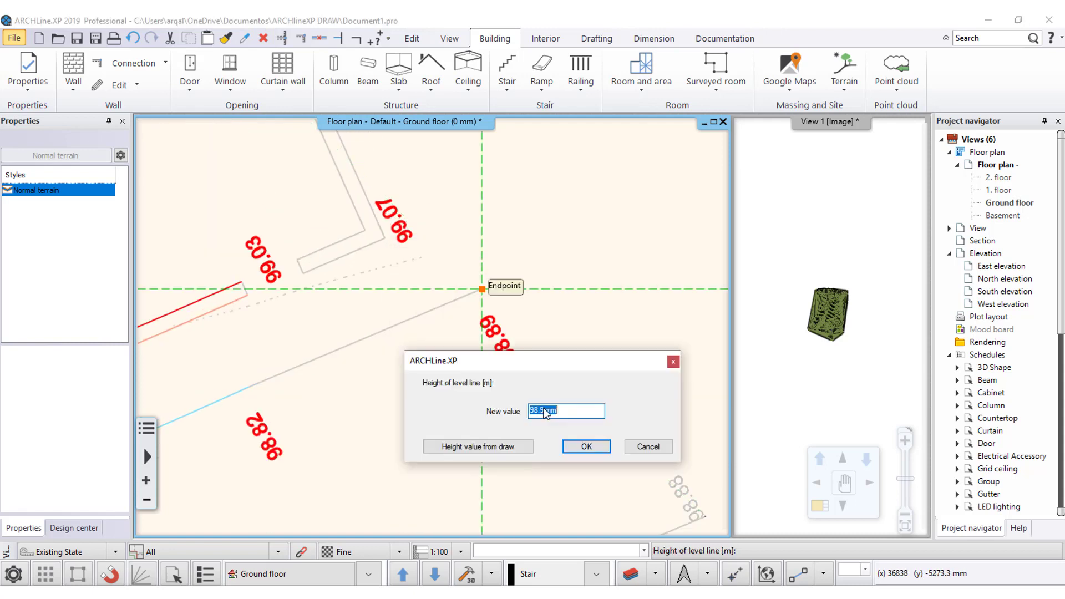
pyautogui.moveTo(545, 244); pyautogui.dragTo(556, 434)
pyautogui.write('98')
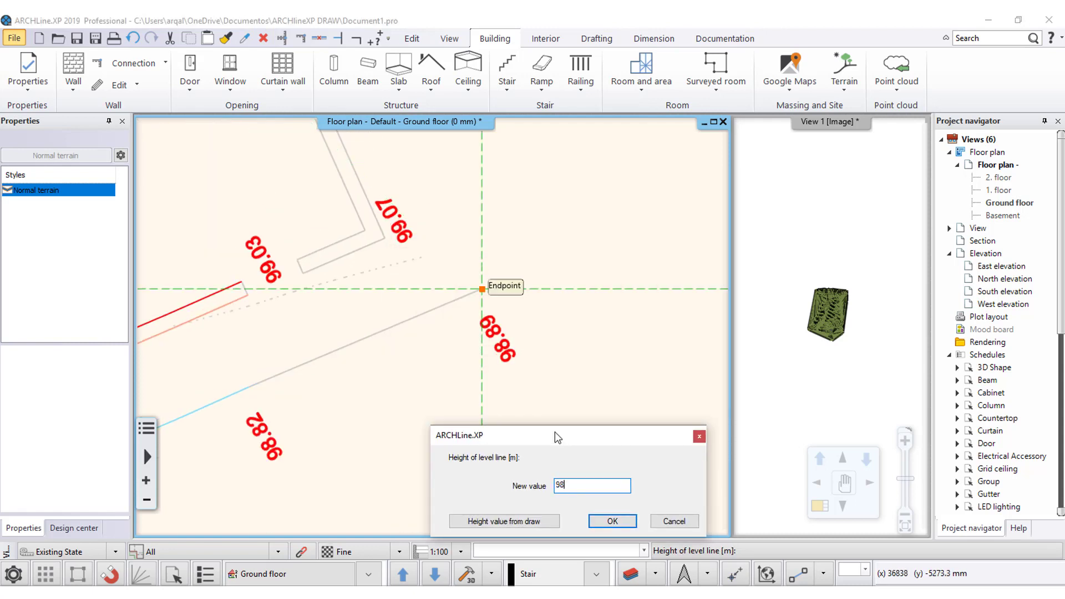
pyautogui.write('.88')
pyautogui.press('Return')
pyautogui.click(237, 392)
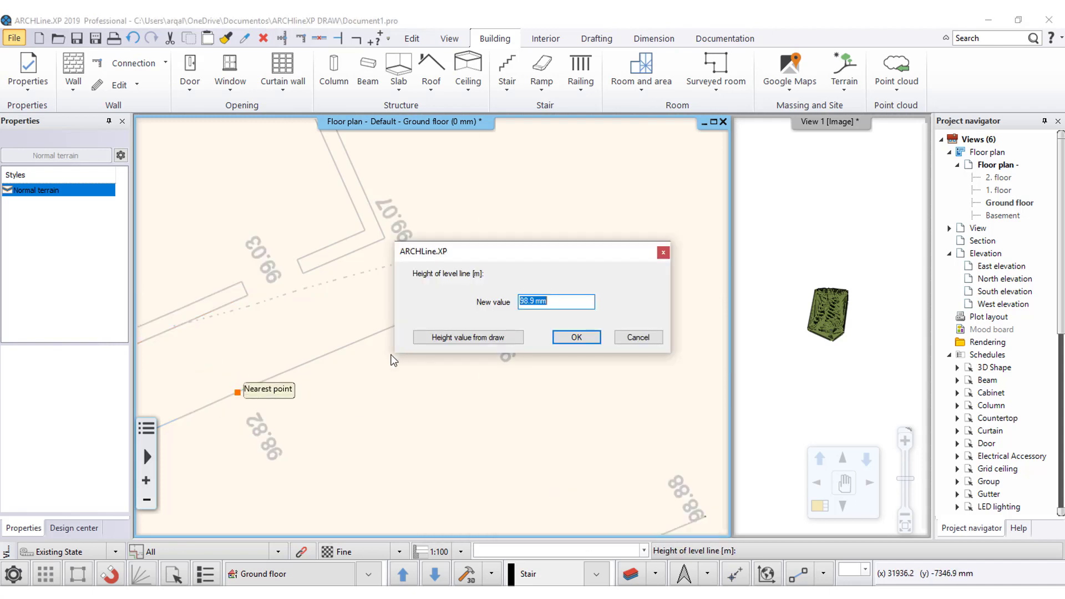
pyautogui.write('98.')
pyautogui.write('82')
pyautogui.click(576, 337)
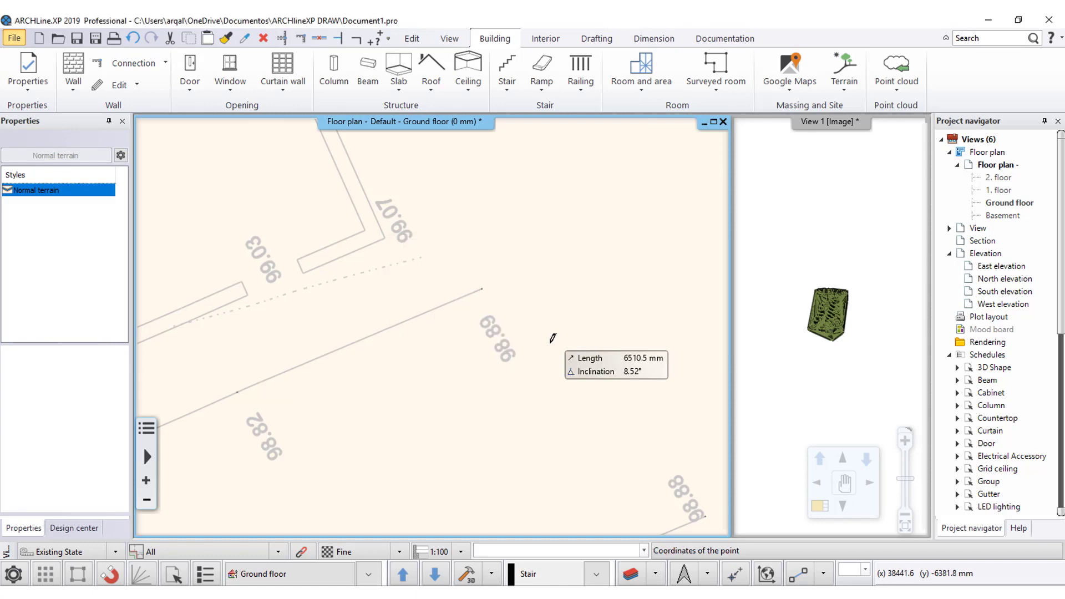
# Step: Trace the remaining road contours as level lines, including heights 98.60 and 98.57
pyautogui.scroll(-1, 303, 381)
pyautogui.scroll(2, 502, 302)
pyautogui.scroll(1, 421, 312)
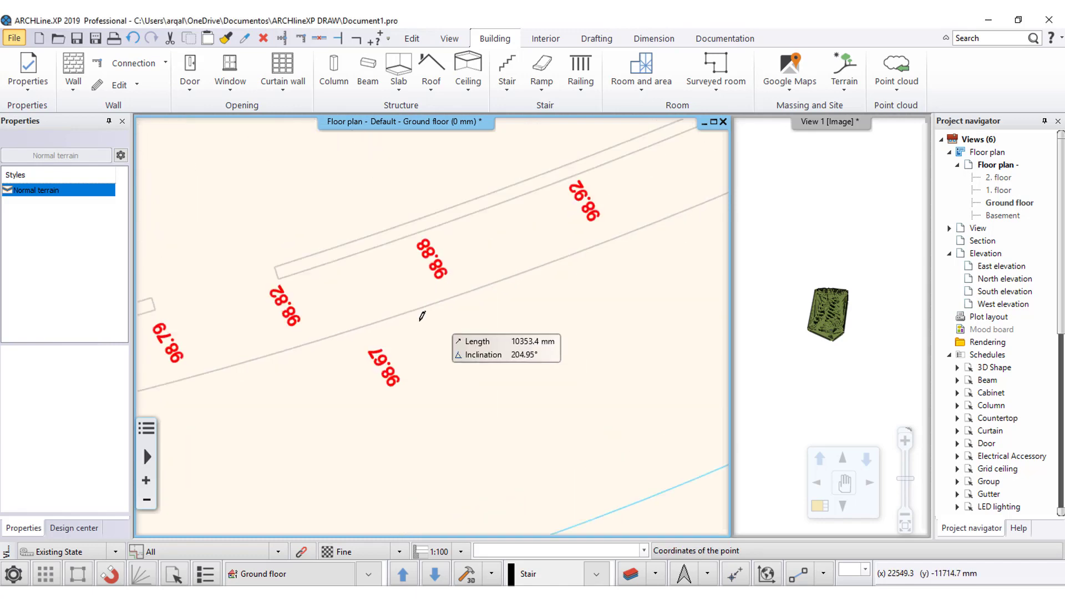
pyautogui.click(359, 322)
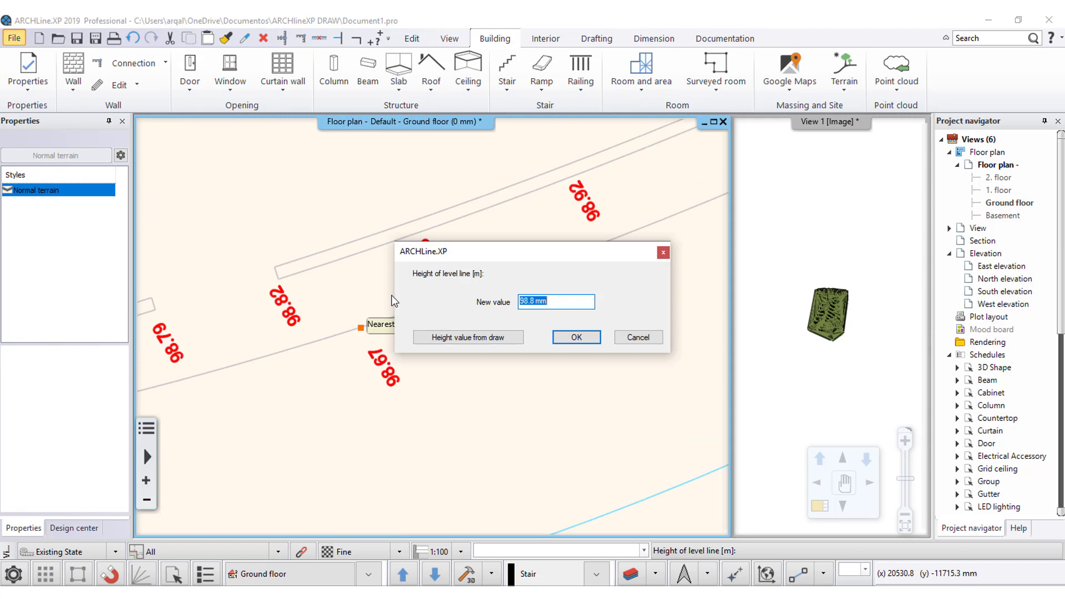
pyautogui.write('98.67')
pyautogui.click(576, 337)
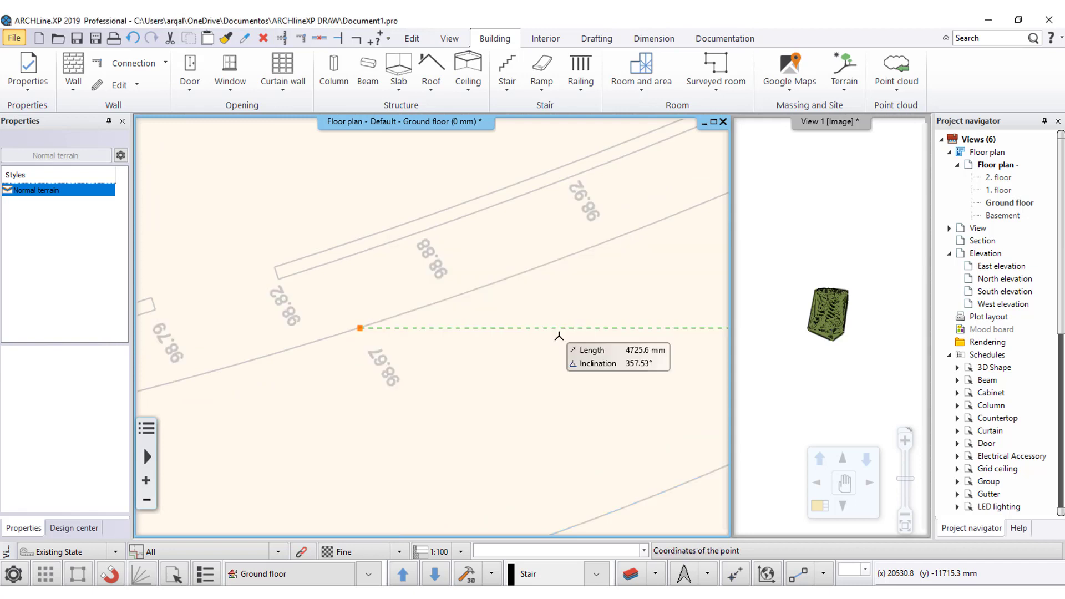
pyautogui.scroll(1, 358, 329)
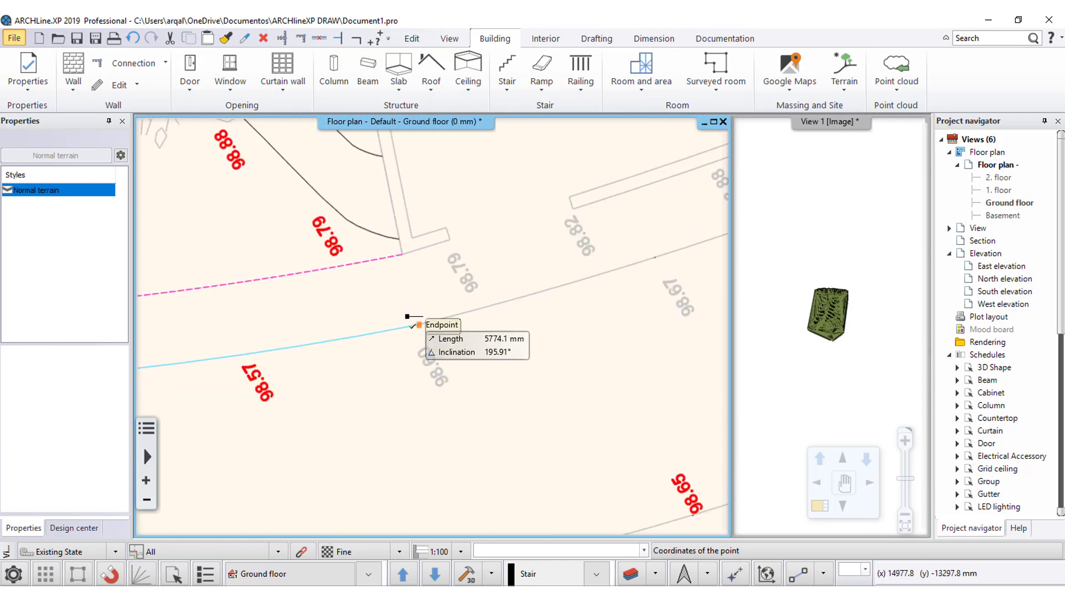
pyautogui.click(419, 325)
pyautogui.write('98')
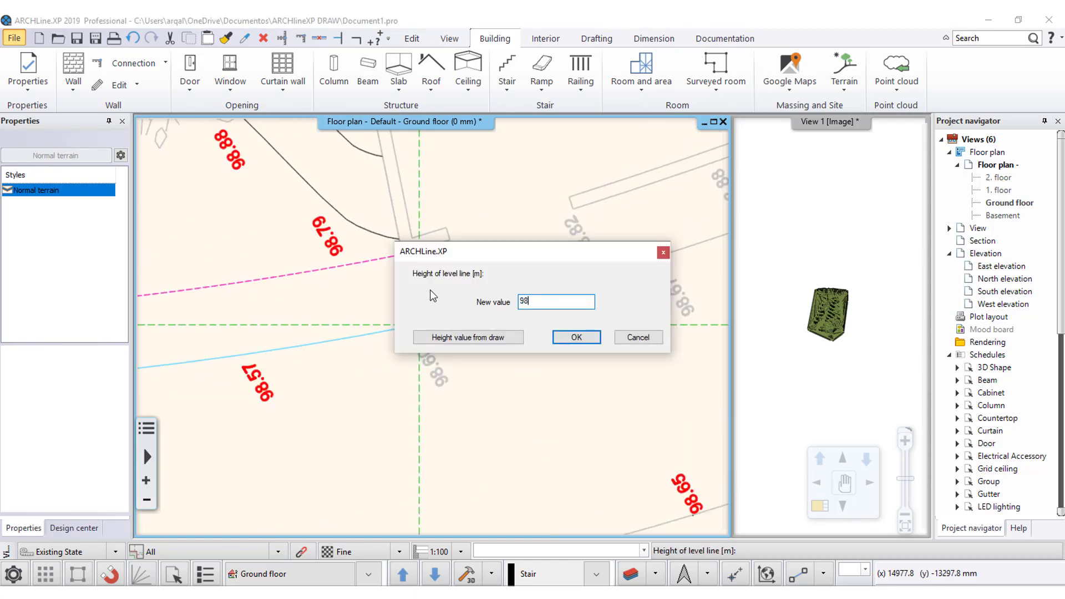
pyautogui.write('.60')
pyautogui.click(589, 333)
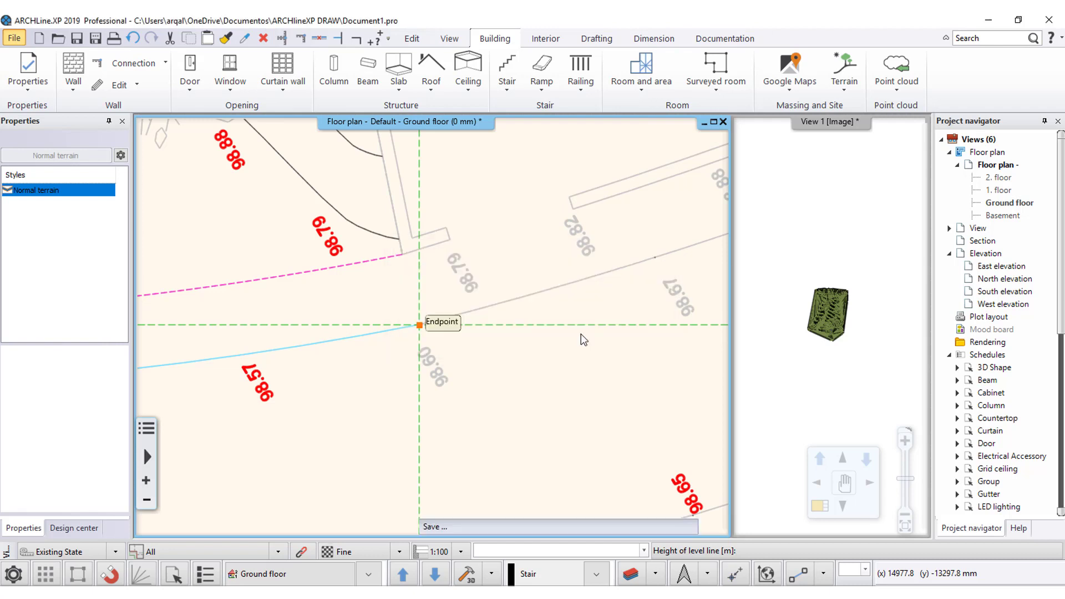
pyautogui.moveTo(326, 350); pyautogui.dragTo(595, 335, button='middle')
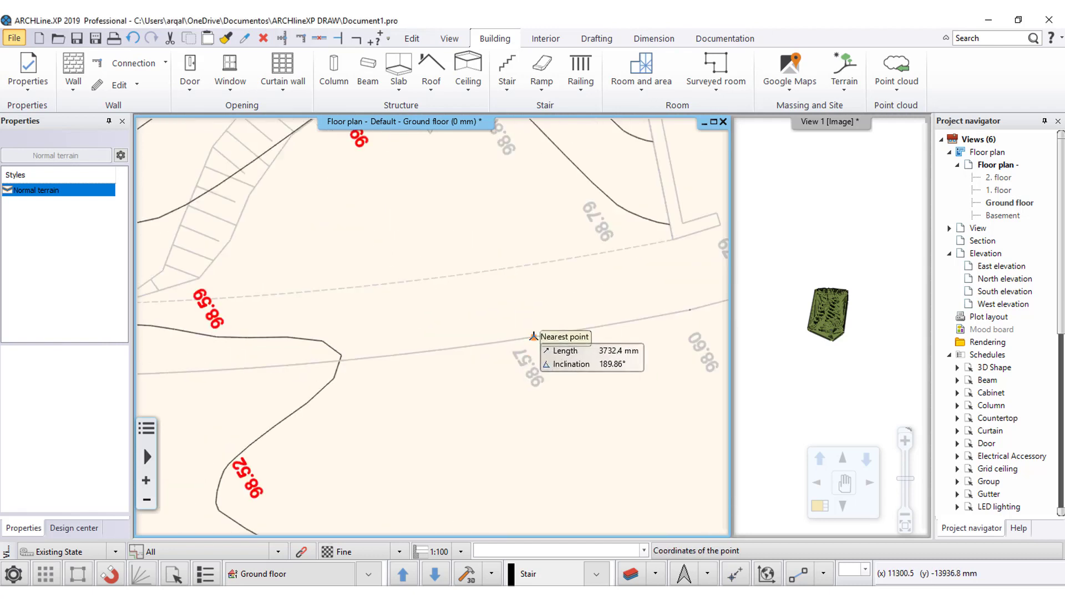
pyautogui.click(493, 330)
pyautogui.write('98.57')
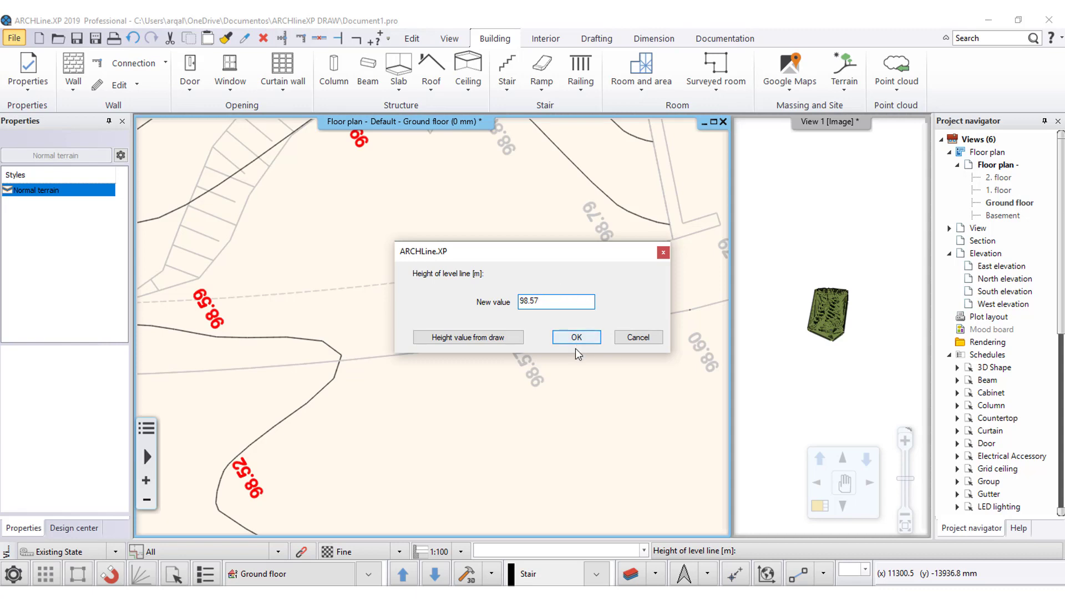
pyautogui.click(575, 338)
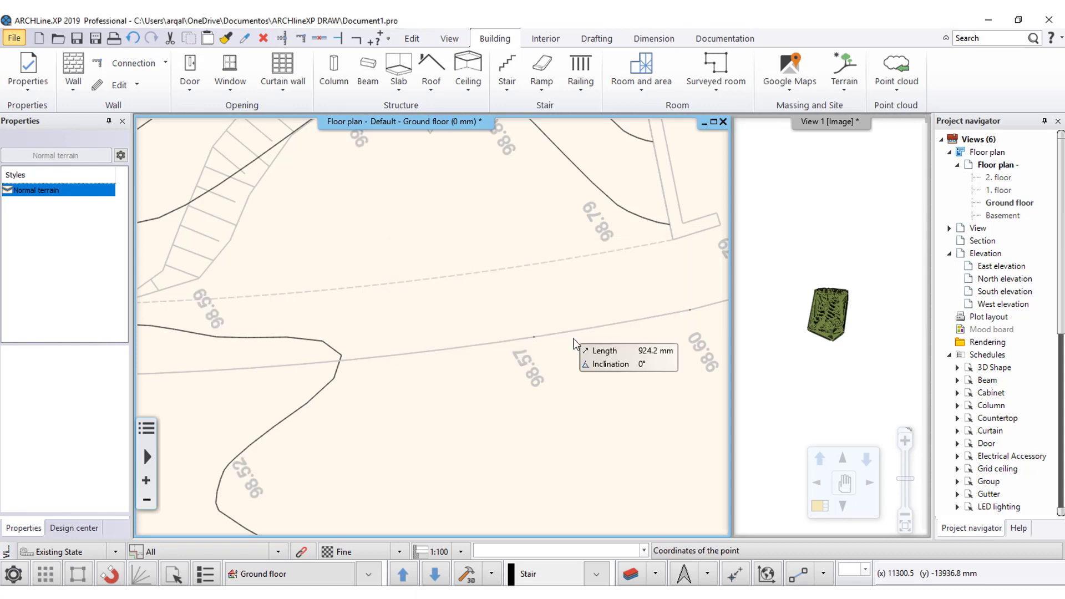
# Step: Finish the terrain definition and enlarge the 3D View 1 into the main pane
pyautogui.rightClick(563, 349)
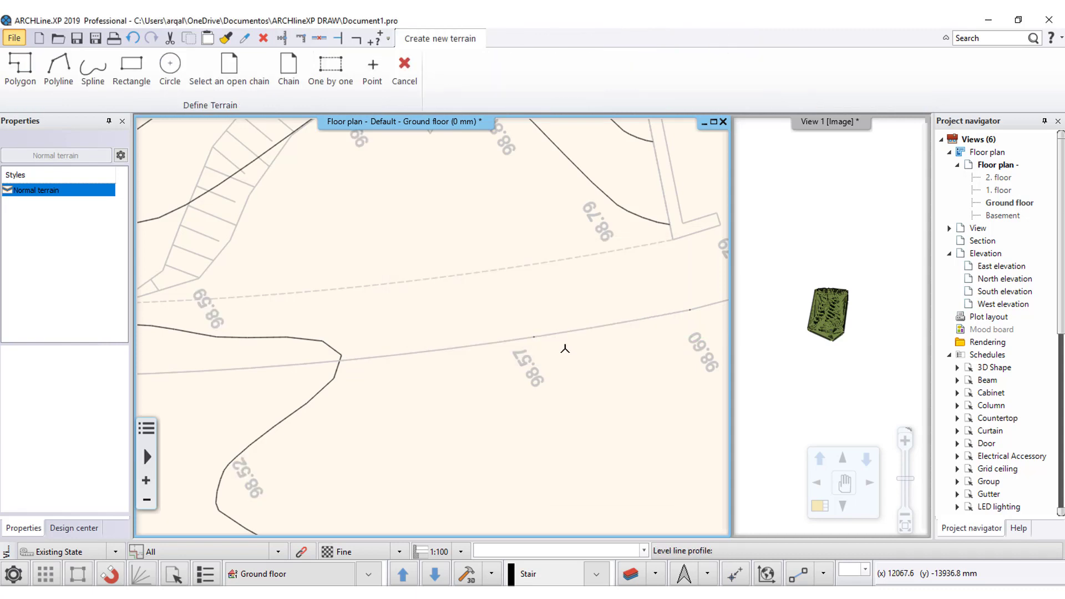
pyautogui.rightClick(565, 348)
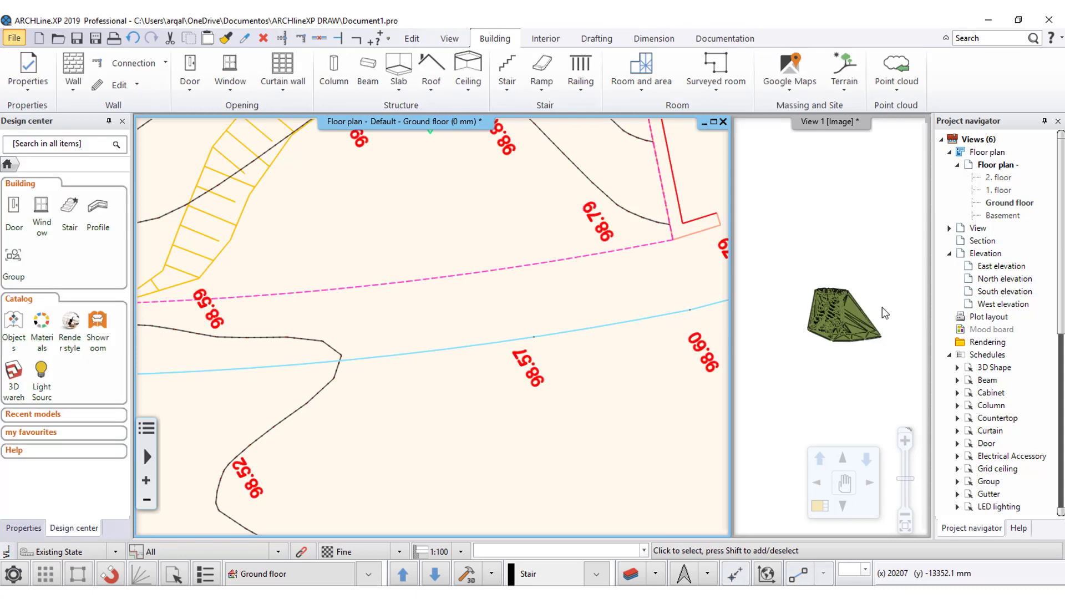
pyautogui.click(864, 360)
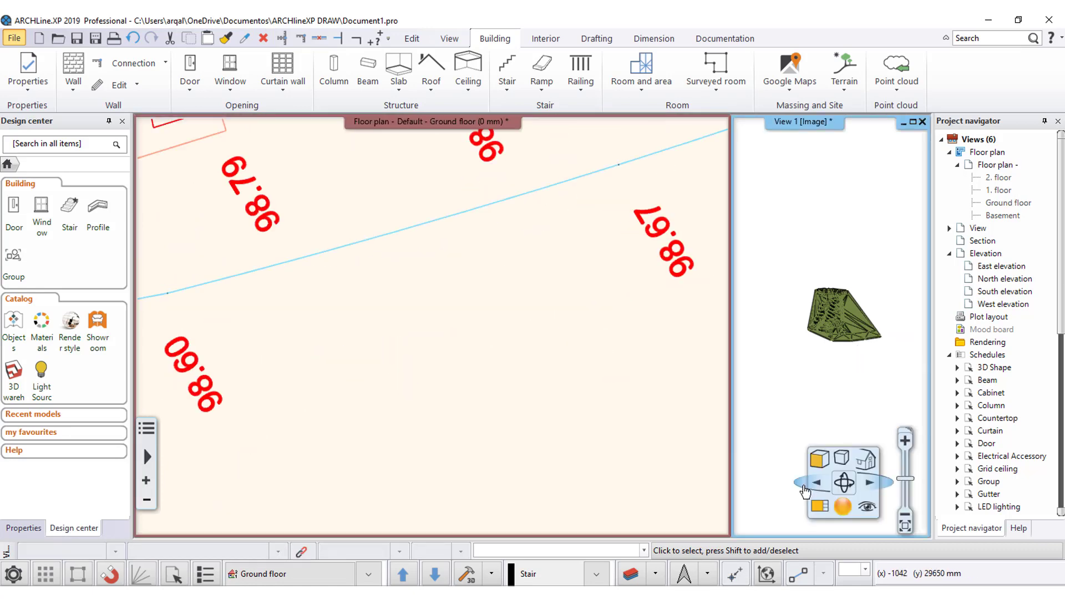
pyautogui.click(824, 511)
# Step: Zoom and orbit View 1 to a flatter angle on the green triangulated terrain mesh
pyautogui.scroll(-2, 495, 400)
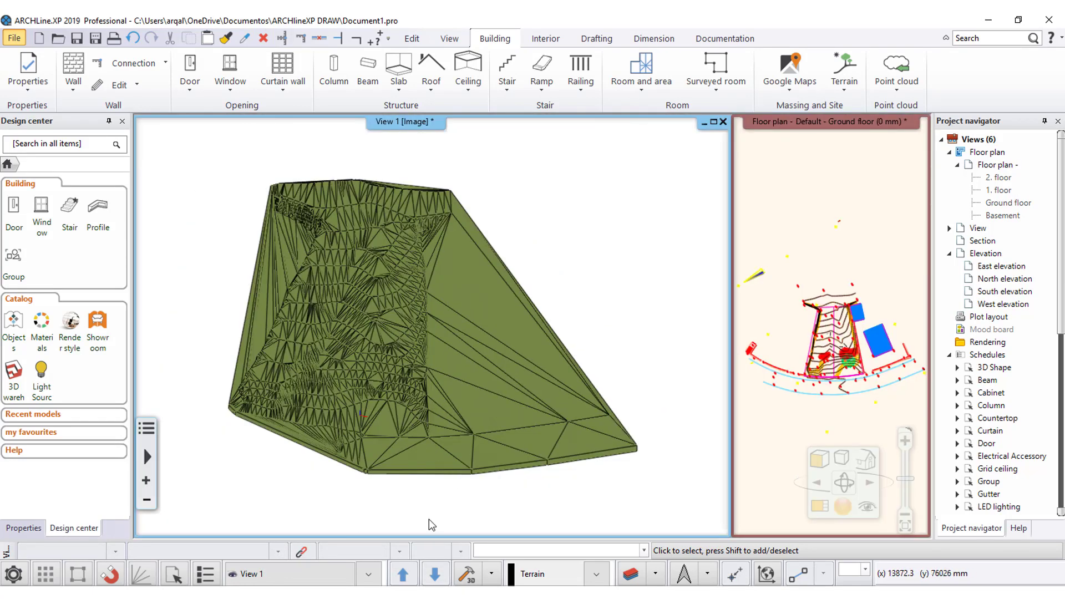
pyautogui.scroll(1, 549, 392)
pyautogui.scroll(1, 549, 392)
pyautogui.scroll(2, 550, 392)
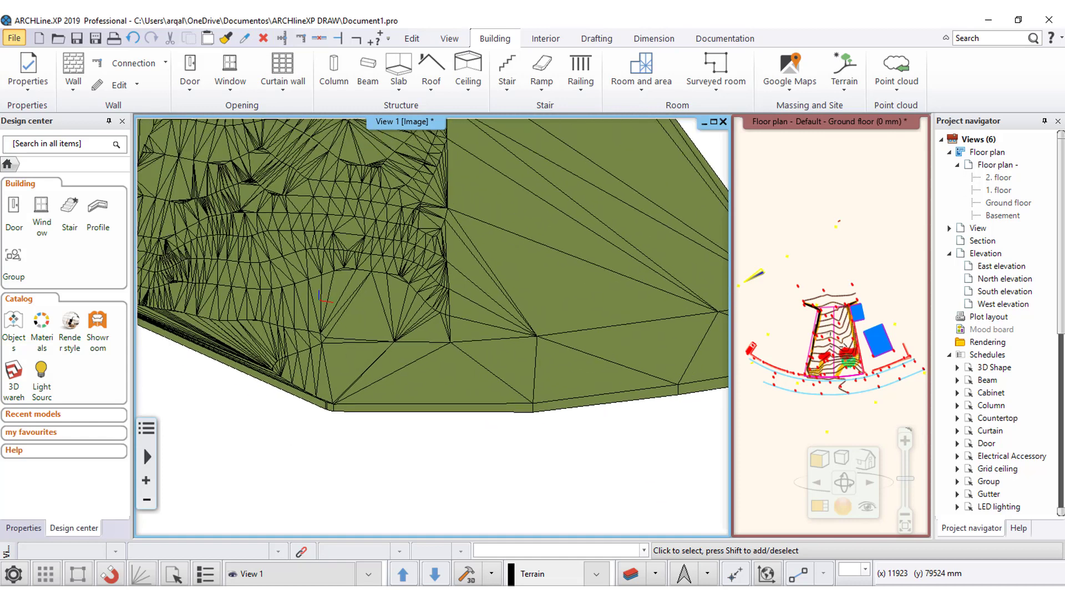
pyautogui.scroll(2, 549, 391)
pyautogui.scroll(-2, 384, 391)
pyautogui.scroll(-2, 384, 390)
pyautogui.scroll(-2, 422, 422)
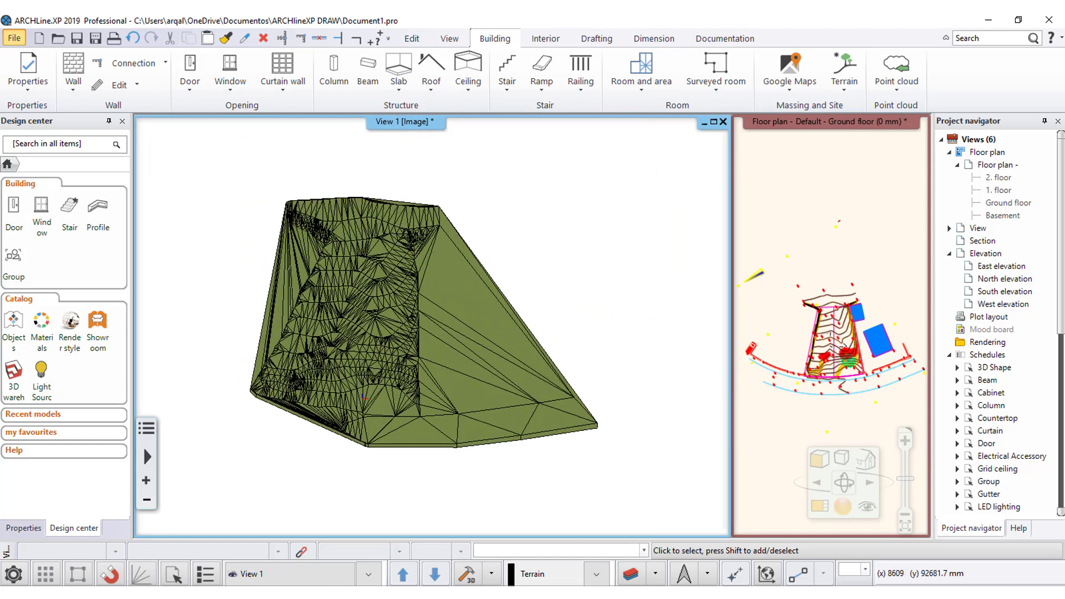
pyautogui.scroll(-1, 440, 439)
pyautogui.moveTo(440, 438)
pyautogui.mouseDown(button='middle')
pyautogui.moveTo(473, 456)
pyautogui.moveTo(579, 401)
pyautogui.moveTo(520, 361)
pyautogui.moveTo(388, 354)
pyautogui.moveTo(376, 339)
pyautogui.moveTo(381, 349)
pyautogui.moveTo(594, 373)
pyautogui.moveTo(378, 368)
pyautogui.moveTo(440, 409)
pyautogui.moveTo(363, 475)
pyautogui.moveTo(224, 514)
pyautogui.moveTo(364, 498)
pyautogui.moveTo(472, 433)
pyautogui.mouseUp(button='middle')
pyautogui.scroll(2, 474, 430)
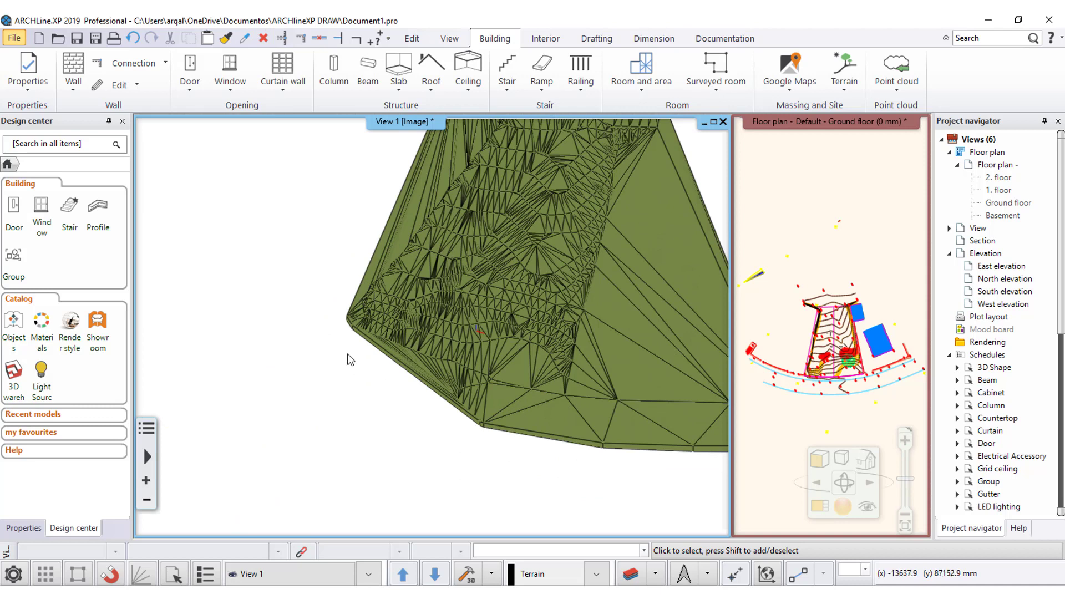